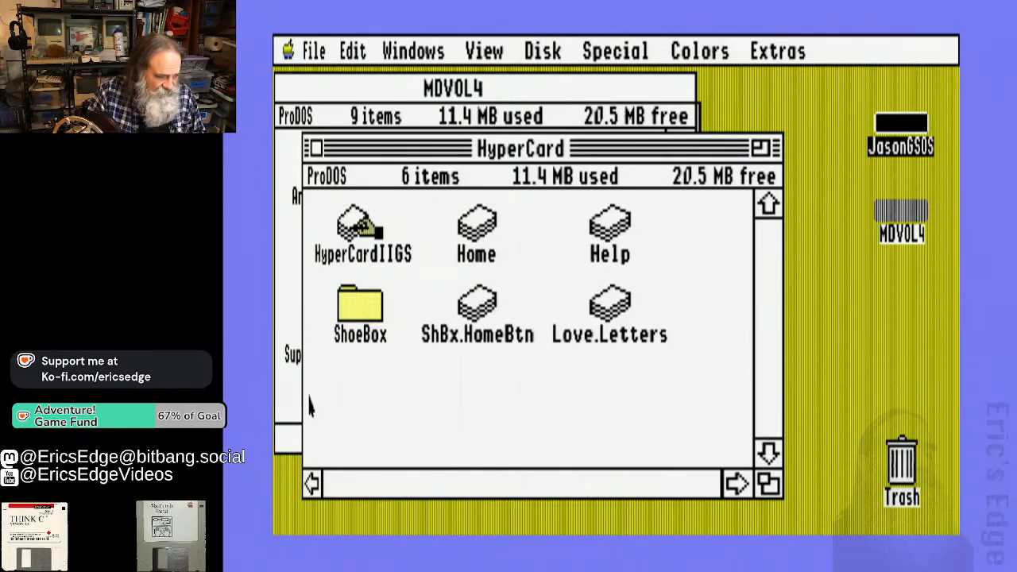
Launch HyperCardIIGS, and switch to the Getting Started PDF manual to turn to the page after "Starting from scratch"
{"action": "left_click", "coordinate": [355, 243]}
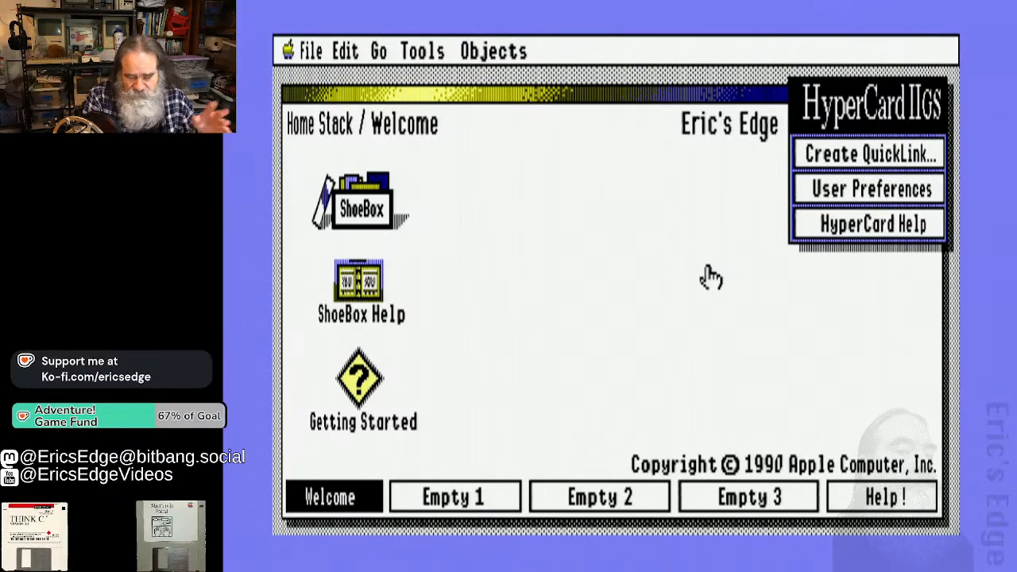
{"action": "key", "text": "super+q"}
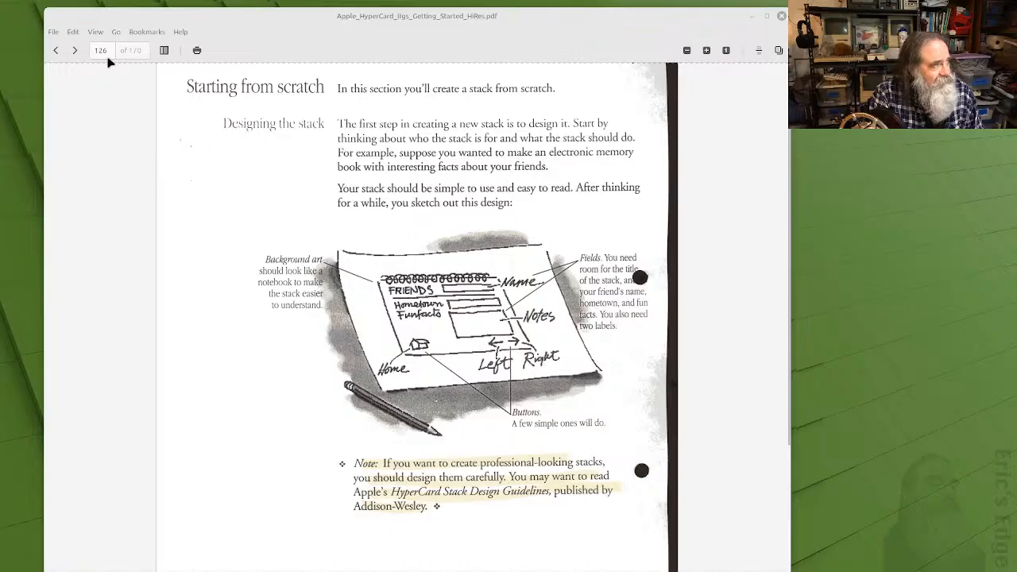
{"action": "left_click", "coordinate": [75, 50]}
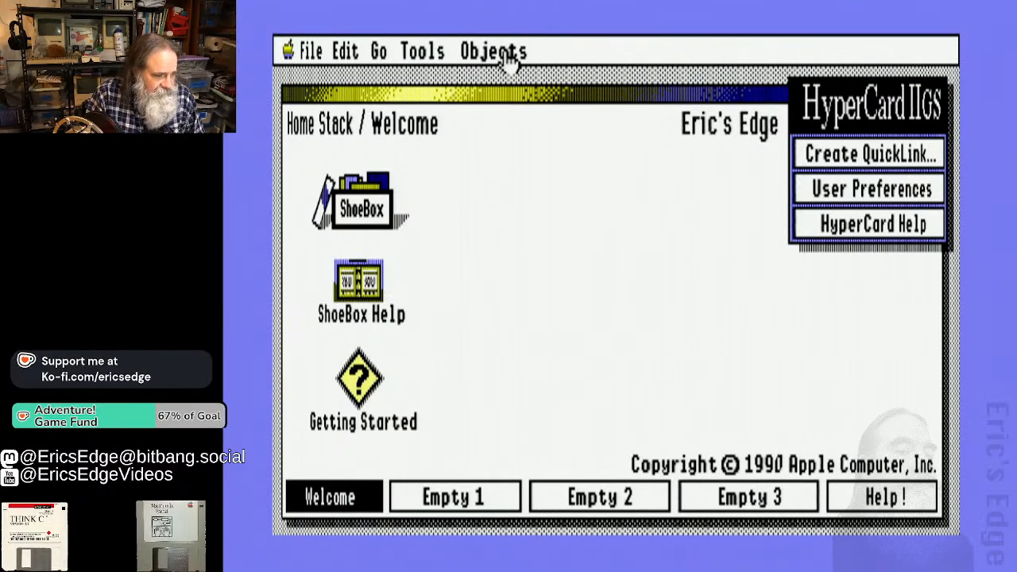
Create a new stack named Friends in the HyperCard folder without copying the current background
{"action": "left_click", "coordinate": [311, 49]}
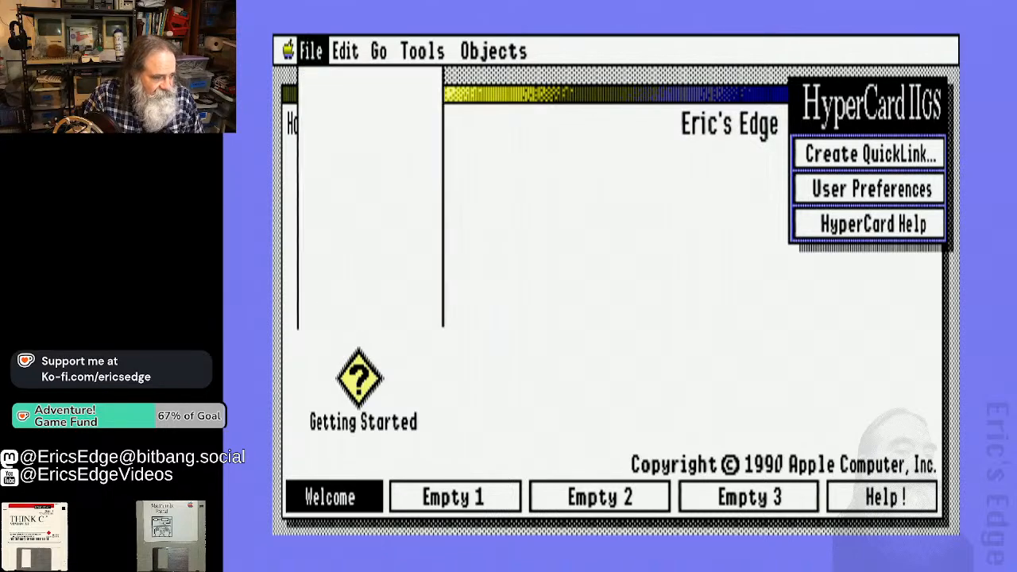
{"action": "left_click_drag", "start_coordinate": [311, 57], "coordinate": [383, 324]}
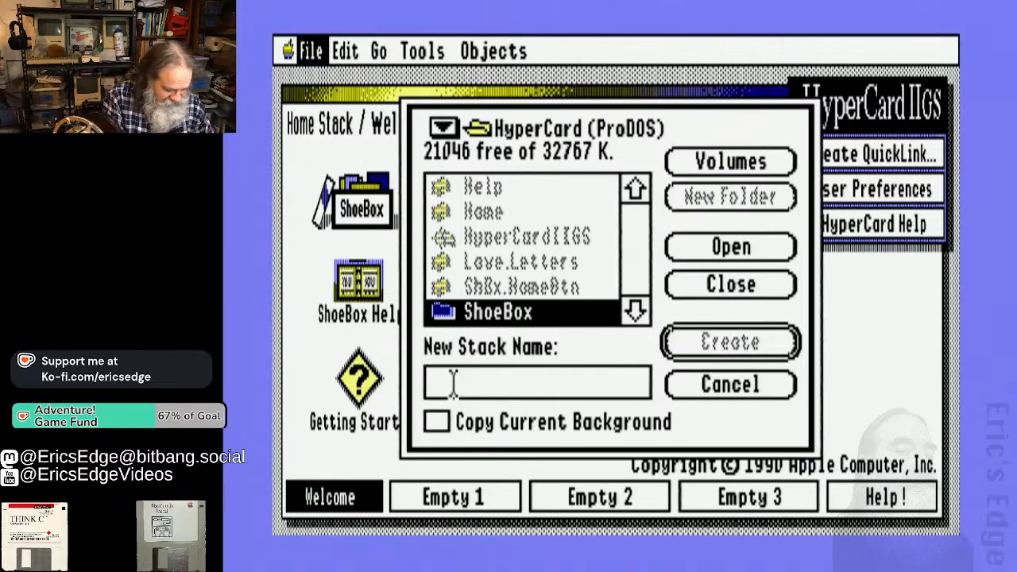
{"action": "type", "text": "Friends"}
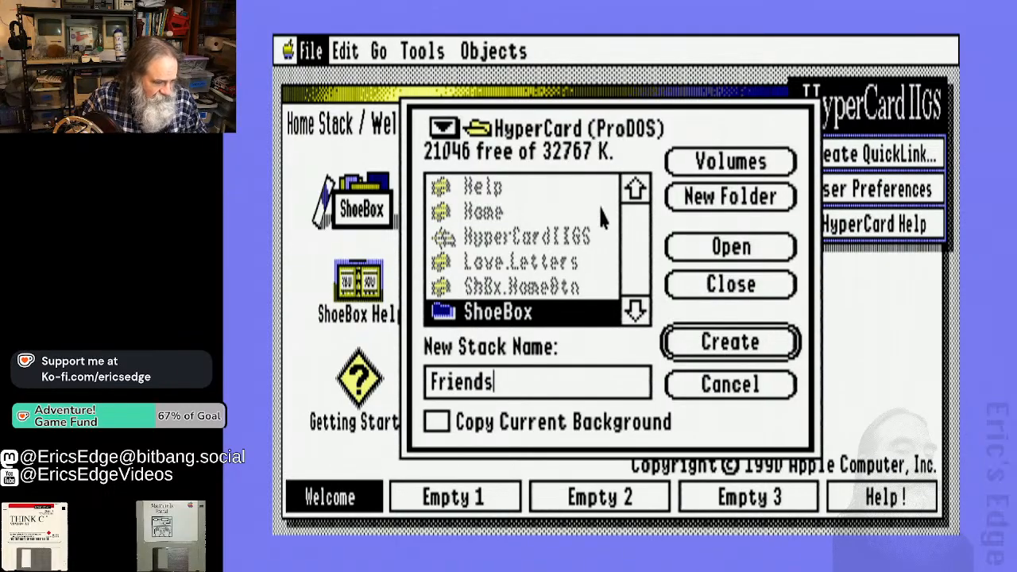
{"action": "left_click", "coordinate": [740, 344]}
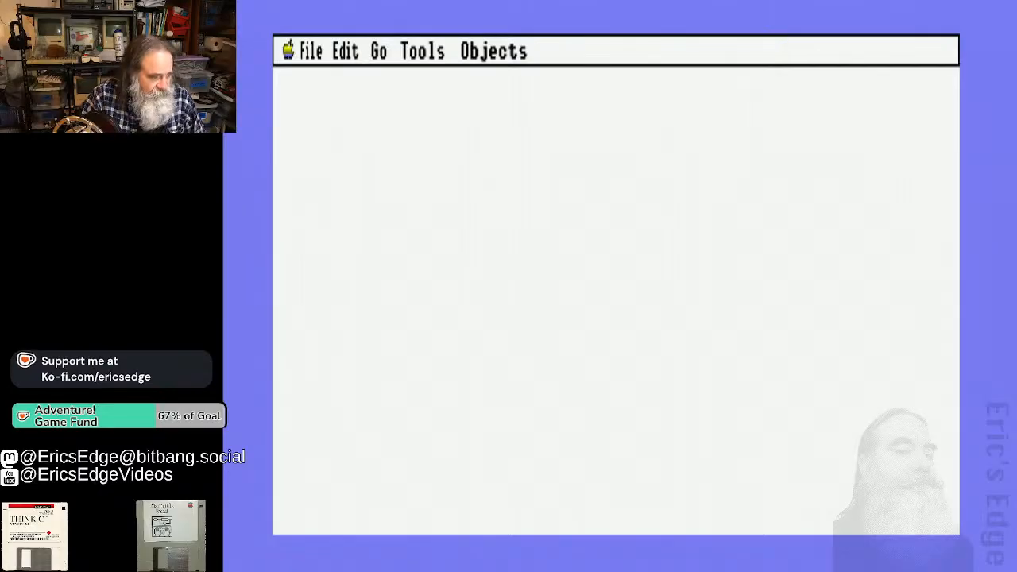
Go to the Home stack, look through its Empty and Help! cards, and return to the Welcome card
{"action": "left_click", "coordinate": [377, 52]}
{"action": "left_click", "coordinate": [387, 114]}
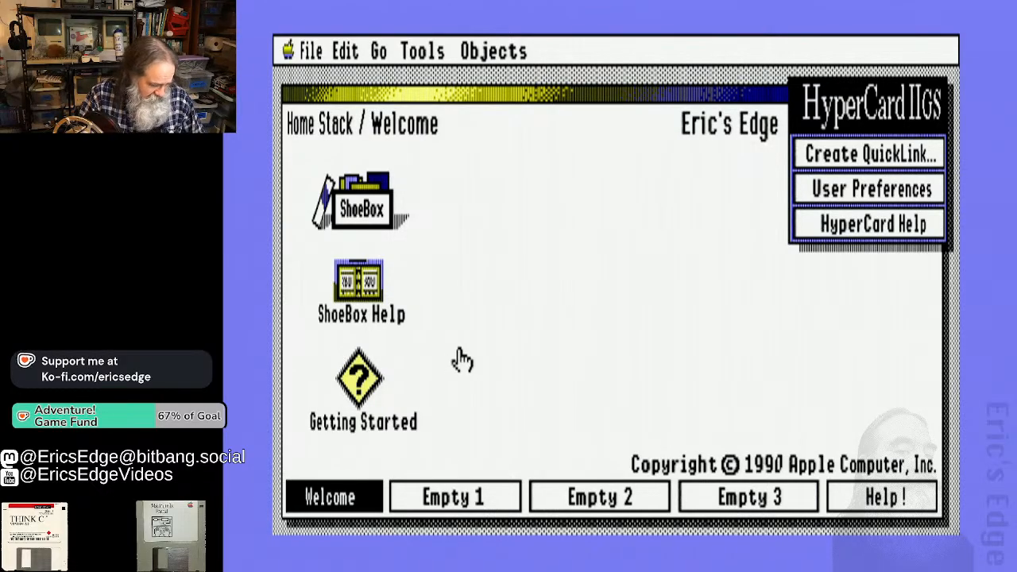
{"action": "left_click", "coordinate": [459, 499]}
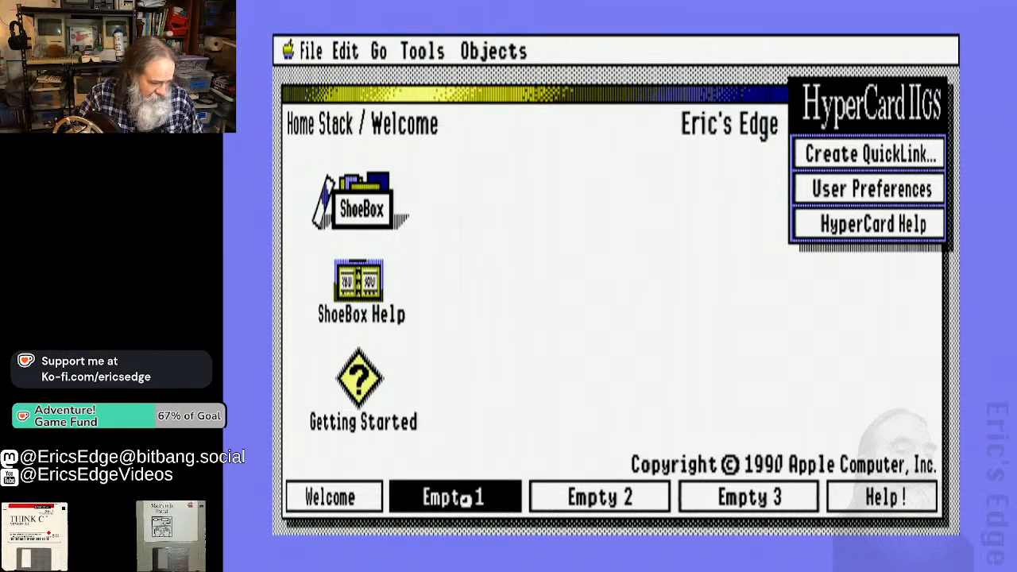
{"action": "left_click", "coordinate": [566, 503]}
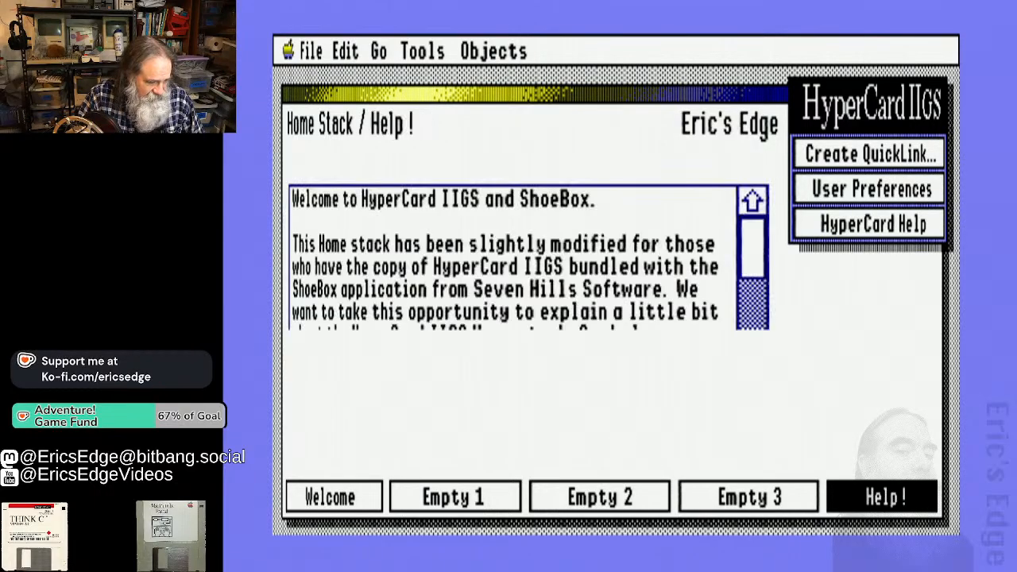
{"action": "left_click", "coordinate": [340, 494]}
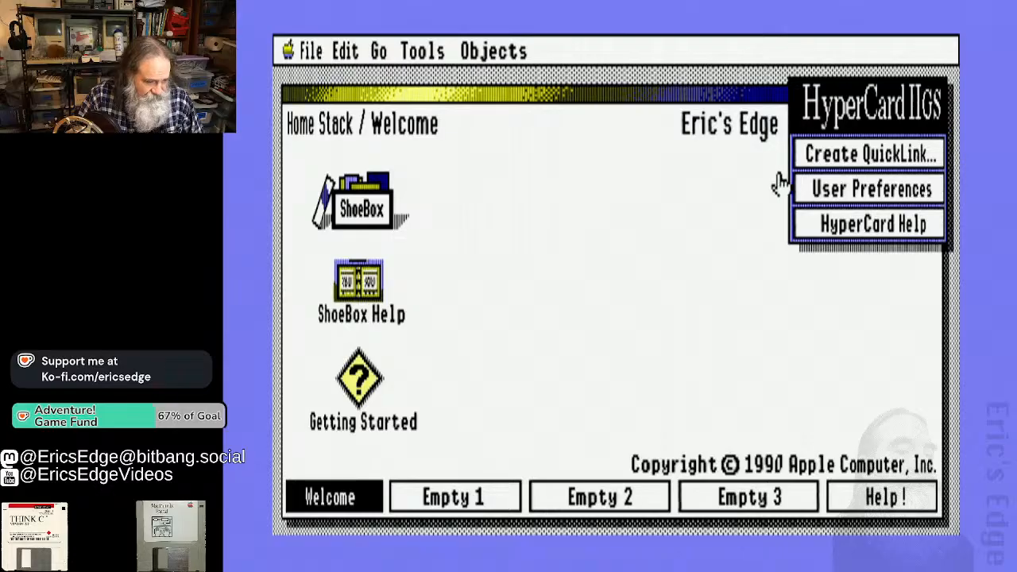
Return to the blank card of the Friends stack by choosing it among the recently viewed cards
{"action": "left_click", "coordinate": [508, 47]}
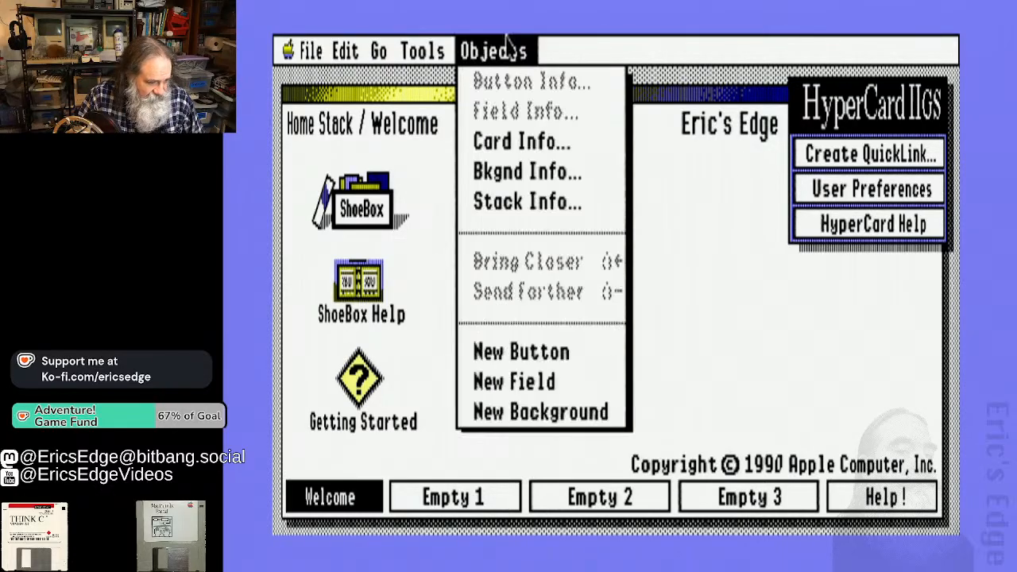
{"action": "mouse_move", "coordinate": [508, 44]}
{"action": "left_mouse_down"}
{"action": "mouse_move", "coordinate": [341, 50]}
{"action": "mouse_move", "coordinate": [549, 204]}
{"action": "mouse_move", "coordinate": [582, 291]}
{"action": "left_mouse_up"}
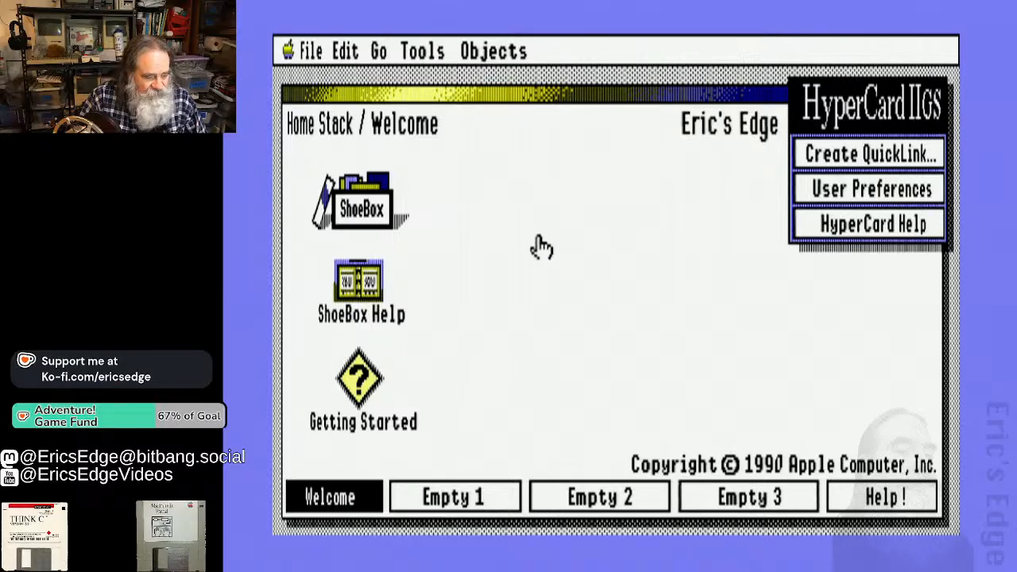
{"action": "left_click", "coordinate": [380, 52]}
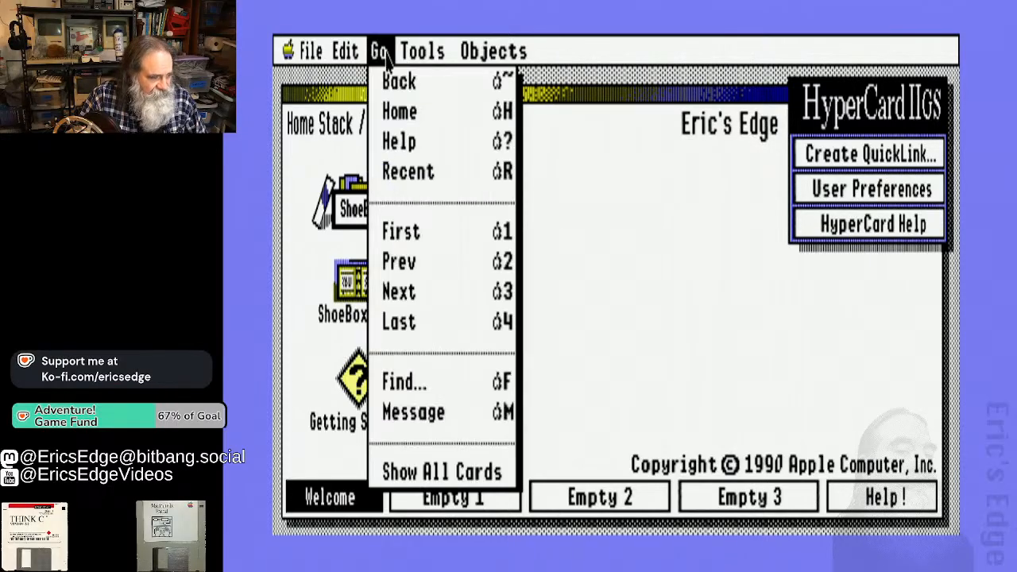
{"action": "left_click", "coordinate": [391, 89]}
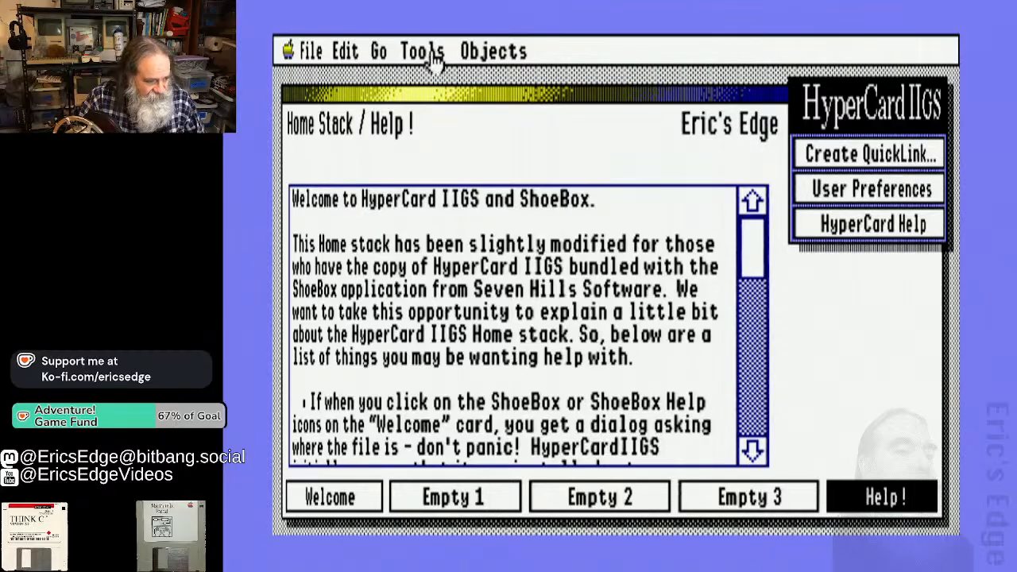
{"action": "left_click_drag", "start_coordinate": [392, 57], "coordinate": [388, 172]}
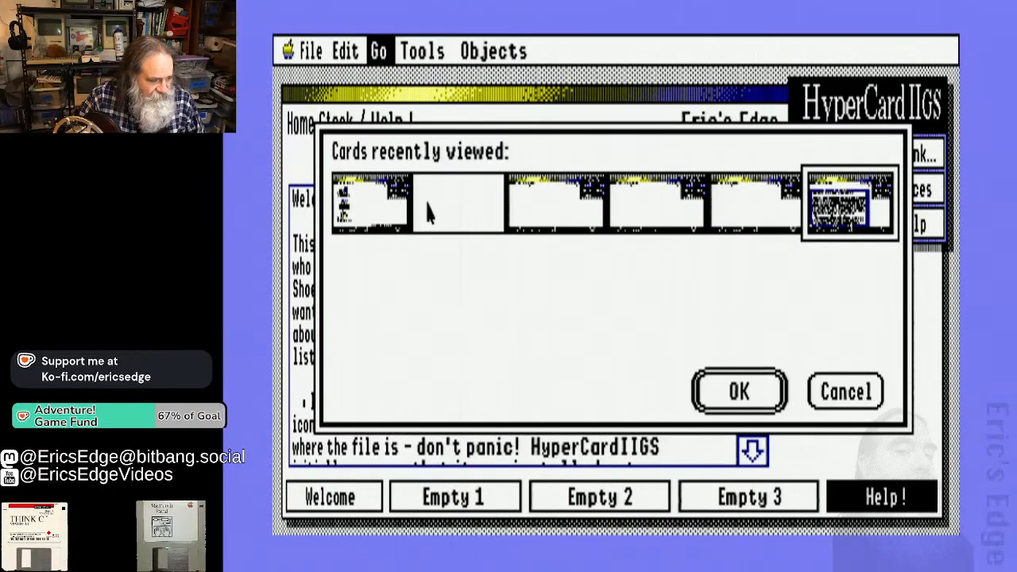
{"action": "left_click", "coordinate": [716, 392]}
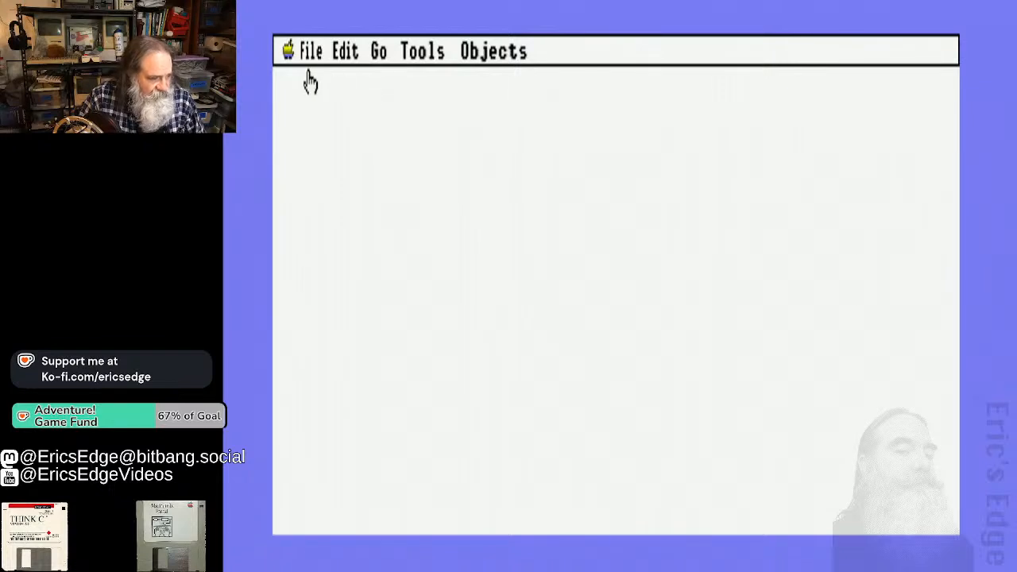
Paint the word FRIENDS in large capital letters across the card with the Spray tool
{"action": "mouse_move", "coordinate": [407, 54]}
{"action": "left_mouse_down"}
{"action": "mouse_move", "coordinate": [436, 103]}
{"action": "mouse_move", "coordinate": [438, 136]}
{"action": "mouse_move", "coordinate": [477, 95]}
{"action": "mouse_move", "coordinate": [476, 167]}
{"action": "mouse_move", "coordinate": [457, 200]}
{"action": "mouse_move", "coordinate": [445, 176]}
{"action": "mouse_move", "coordinate": [416, 167]}
{"action": "left_mouse_up"}
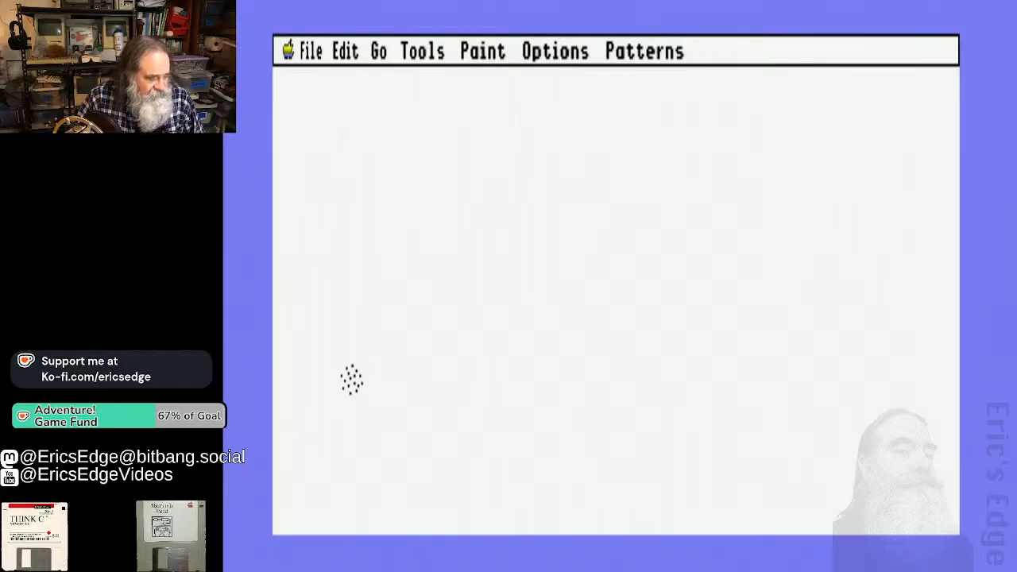
{"action": "mouse_move", "coordinate": [353, 380]}
{"action": "left_mouse_down"}
{"action": "mouse_move", "coordinate": [346, 234]}
{"action": "mouse_move", "coordinate": [374, 200]}
{"action": "mouse_move", "coordinate": [362, 303]}
{"action": "mouse_move", "coordinate": [397, 244]}
{"action": "mouse_move", "coordinate": [401, 266]}
{"action": "mouse_move", "coordinate": [370, 306]}
{"action": "mouse_move", "coordinate": [356, 384]}
{"action": "left_mouse_up"}
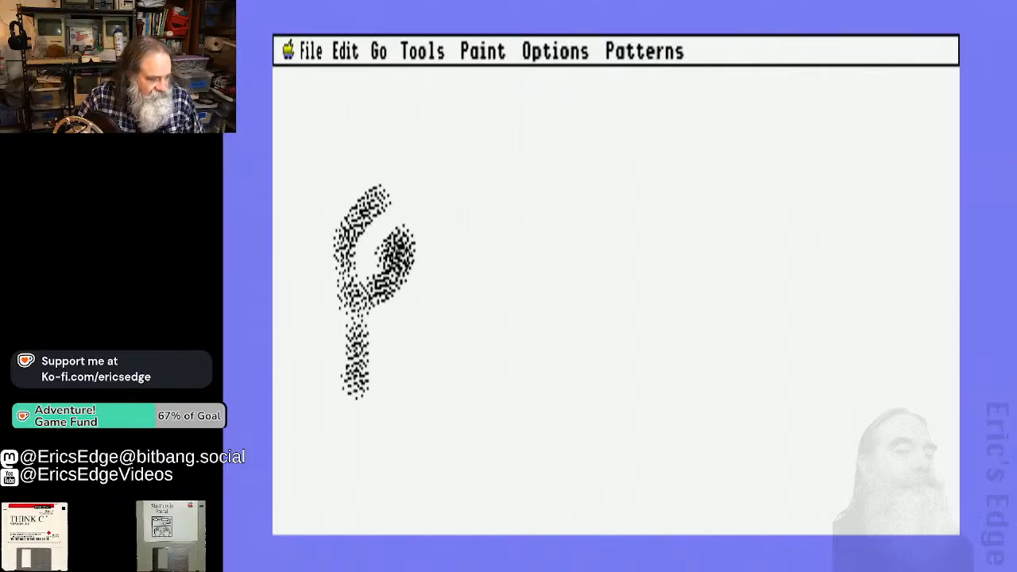
{"action": "left_click", "coordinate": [434, 193]}
{"action": "mouse_move", "coordinate": [440, 250]}
{"action": "left_mouse_down"}
{"action": "mouse_move", "coordinate": [444, 312]}
{"action": "mouse_move", "coordinate": [447, 191]}
{"action": "mouse_move", "coordinate": [485, 191]}
{"action": "mouse_move", "coordinate": [496, 282]}
{"action": "mouse_move", "coordinate": [465, 292]}
{"action": "mouse_move", "coordinate": [501, 318]}
{"action": "mouse_move", "coordinate": [534, 375]}
{"action": "left_mouse_up"}
{"action": "mouse_move", "coordinate": [548, 181]}
{"action": "left_mouse_down"}
{"action": "mouse_move", "coordinate": [557, 302]}
{"action": "mouse_move", "coordinate": [573, 367]}
{"action": "mouse_move", "coordinate": [560, 179]}
{"action": "left_mouse_up"}
{"action": "left_click", "coordinate": [630, 195]}
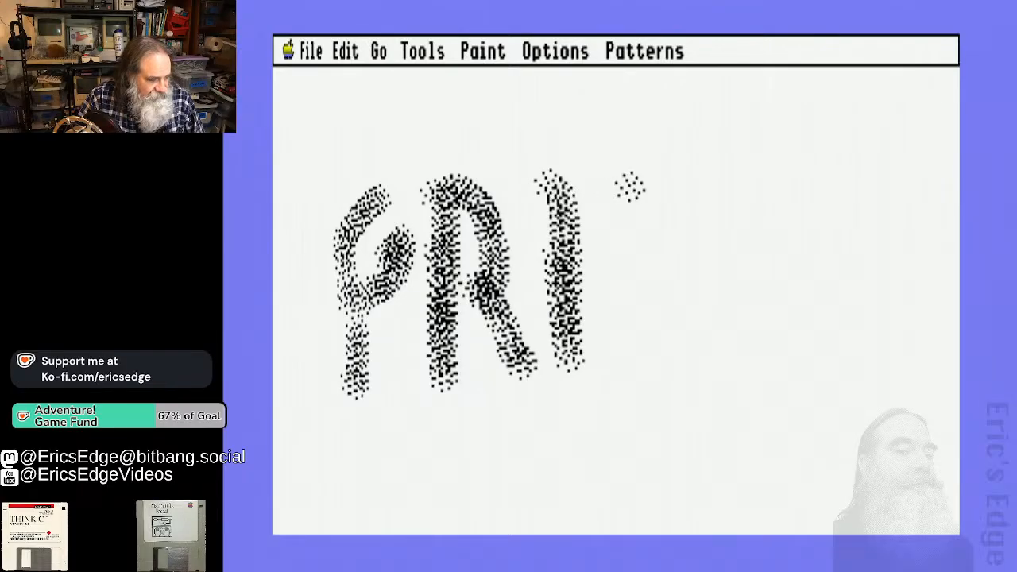
{"action": "mouse_move", "coordinate": [633, 288]}
{"action": "left_mouse_down"}
{"action": "mouse_move", "coordinate": [634, 353]}
{"action": "mouse_move", "coordinate": [634, 179]}
{"action": "mouse_move", "coordinate": [675, 185]}
{"action": "left_mouse_up"}
{"action": "mouse_move", "coordinate": [652, 253]}
{"action": "left_mouse_down"}
{"action": "mouse_move", "coordinate": [666, 262]}
{"action": "mouse_move", "coordinate": [685, 242]}
{"action": "mouse_move", "coordinate": [666, 270]}
{"action": "left_mouse_up"}
{"action": "left_click_drag", "start_coordinate": [674, 184], "coordinate": [677, 168]}
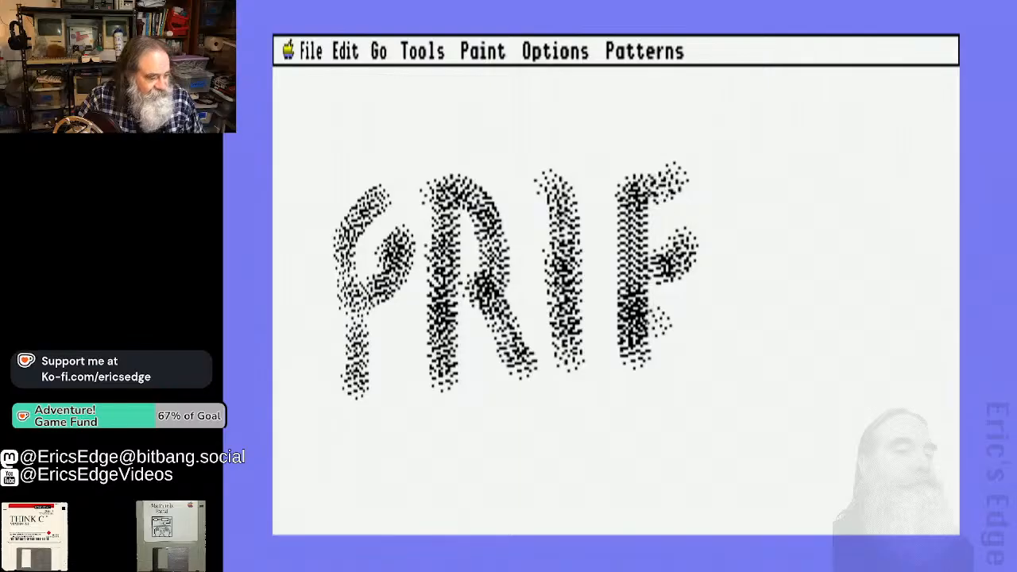
{"action": "mouse_move", "coordinate": [646, 363]}
{"action": "left_mouse_down"}
{"action": "mouse_move", "coordinate": [685, 322]}
{"action": "mouse_move", "coordinate": [739, 155]}
{"action": "mouse_move", "coordinate": [774, 314]}
{"action": "mouse_move", "coordinate": [791, 175]}
{"action": "mouse_move", "coordinate": [807, 163]}
{"action": "mouse_move", "coordinate": [826, 170]}
{"action": "mouse_move", "coordinate": [839, 223]}
{"action": "mouse_move", "coordinate": [838, 318]}
{"action": "mouse_move", "coordinate": [839, 147]}
{"action": "mouse_move", "coordinate": [882, 190]}
{"action": "mouse_move", "coordinate": [898, 270]}
{"action": "mouse_move", "coordinate": [866, 346]}
{"action": "mouse_move", "coordinate": [830, 298]}
{"action": "left_mouse_up"}
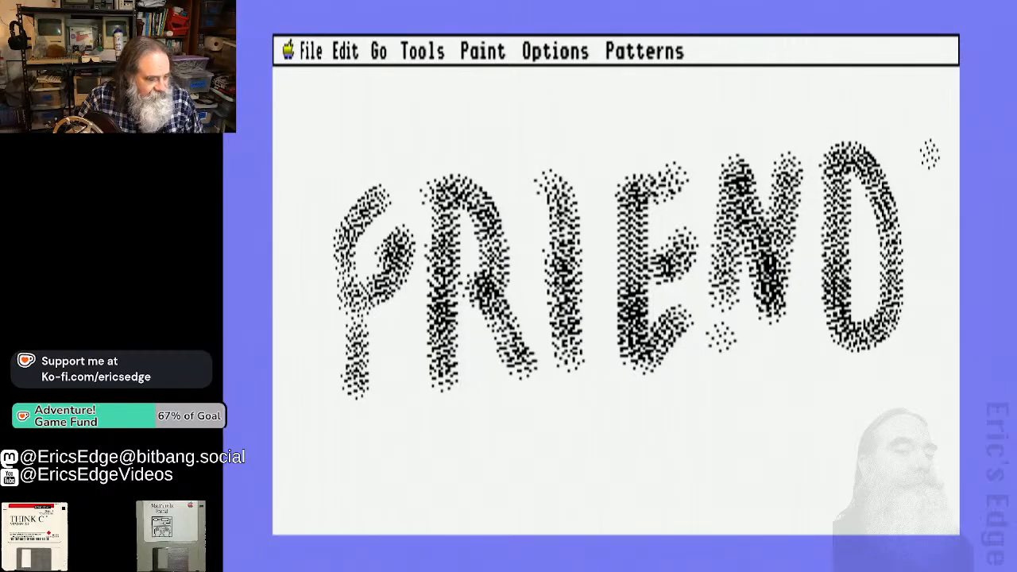
{"action": "mouse_move", "coordinate": [941, 131]}
{"action": "left_mouse_down"}
{"action": "mouse_move", "coordinate": [915, 186]}
{"action": "mouse_move", "coordinate": [950, 242]}
{"action": "mouse_move", "coordinate": [944, 350]}
{"action": "left_mouse_up"}
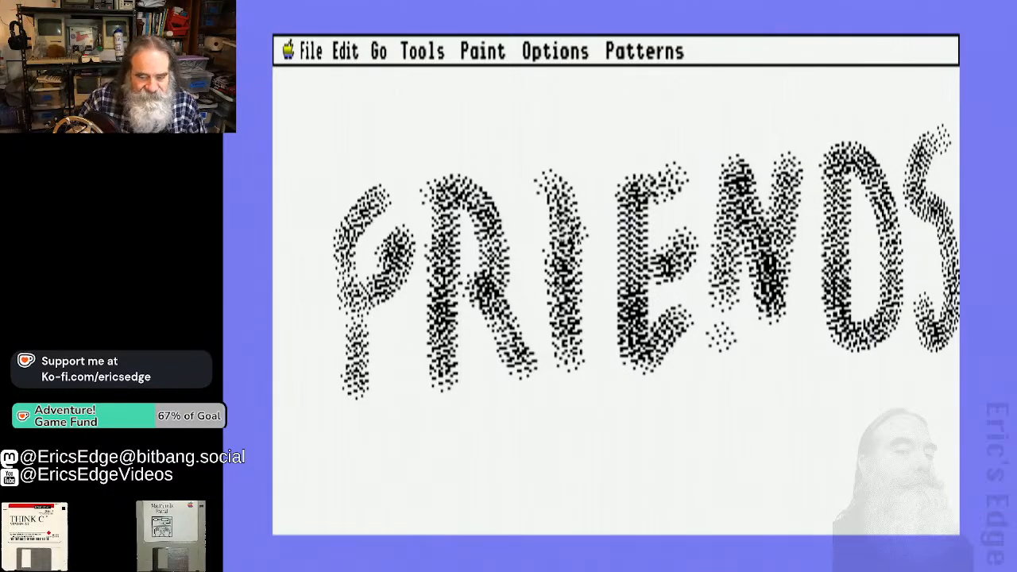
Erase the upper end of the first letter's curved stroke so it resembles an F, and switch back to the Browse tool
{"action": "left_click", "coordinate": [390, 149]}
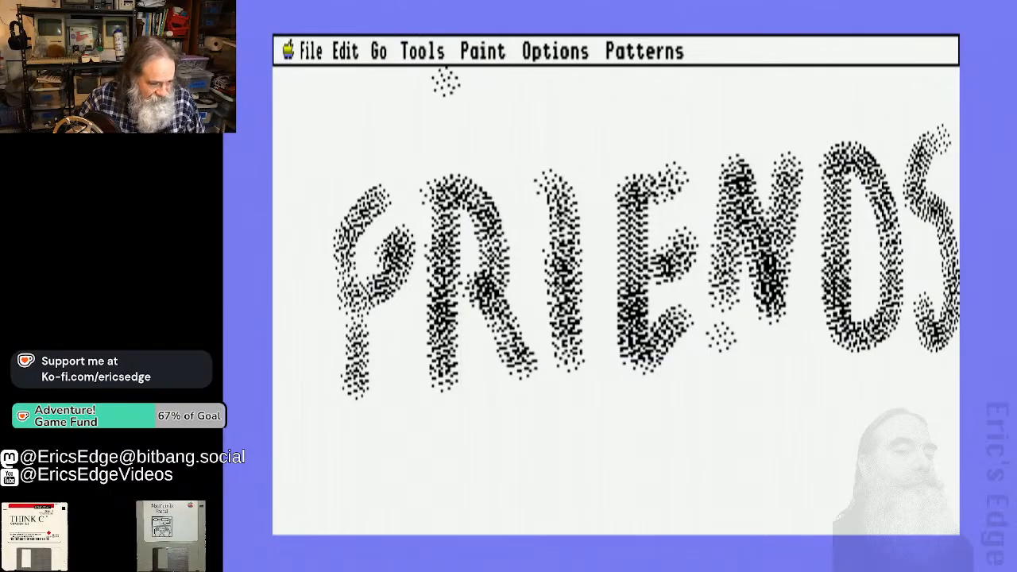
{"action": "mouse_move", "coordinate": [437, 67]}
{"action": "left_mouse_down"}
{"action": "mouse_move", "coordinate": [420, 127]}
{"action": "mouse_move", "coordinate": [445, 79]}
{"action": "mouse_move", "coordinate": [445, 126]}
{"action": "mouse_move", "coordinate": [413, 166]}
{"action": "mouse_move", "coordinate": [438, 144]}
{"action": "left_mouse_up"}
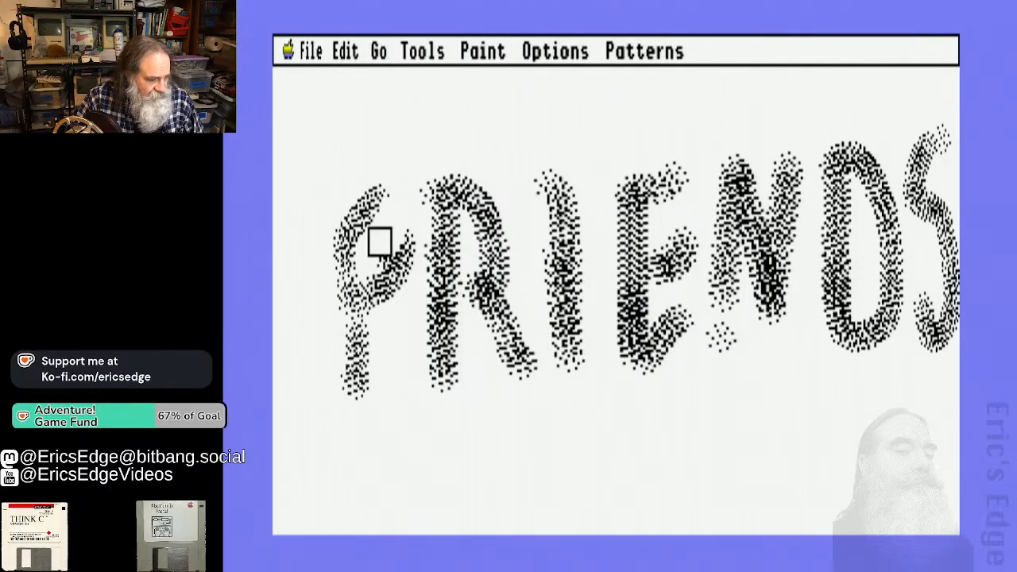
{"action": "mouse_move", "coordinate": [389, 225]}
{"action": "left_mouse_down"}
{"action": "mouse_move", "coordinate": [407, 225]}
{"action": "mouse_move", "coordinate": [408, 236]}
{"action": "left_mouse_up"}
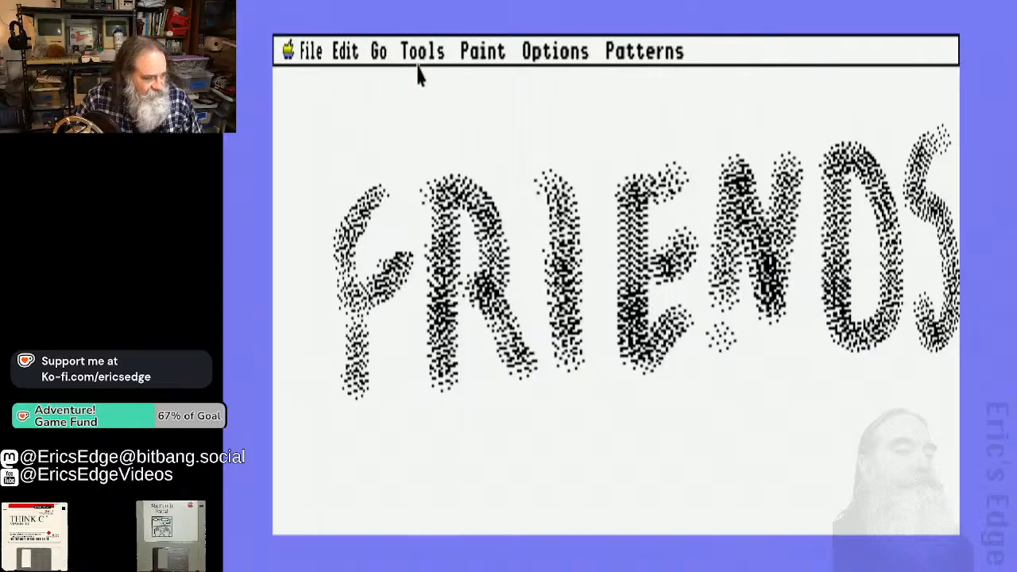
{"action": "left_click_drag", "start_coordinate": [421, 56], "coordinate": [414, 79]}
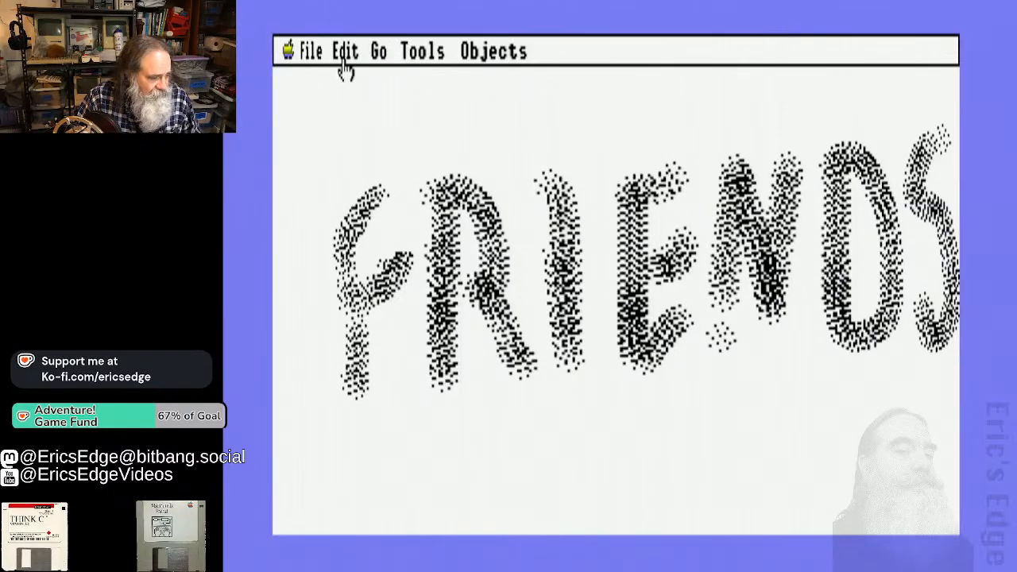
{"action": "left_click", "coordinate": [419, 70]}
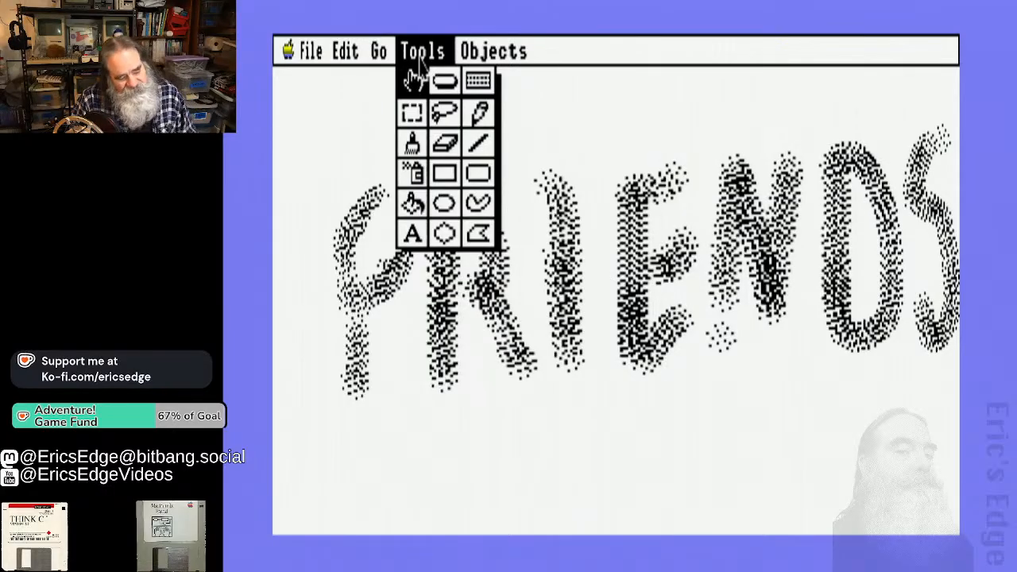
{"action": "left_click", "coordinate": [419, 72]}
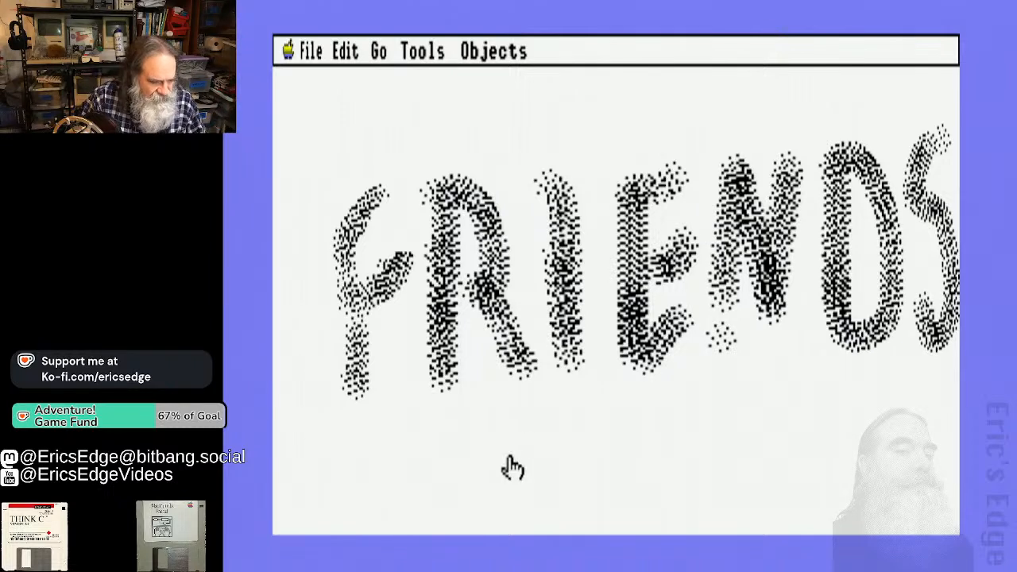
{"action": "left_click", "coordinate": [380, 52]}
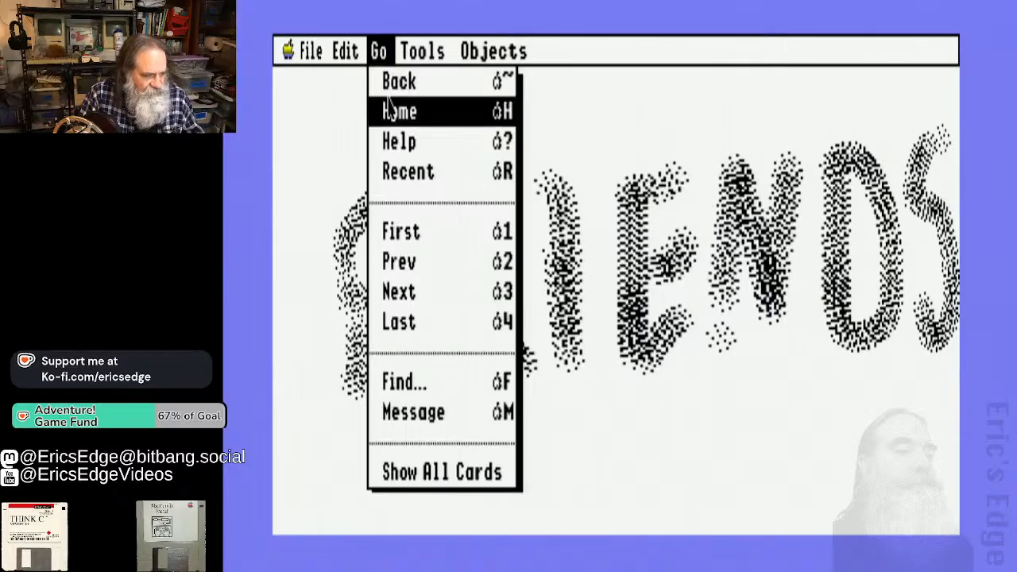
Draw a small card button below the first letter of the title, name it Home and show its name
{"action": "left_click", "coordinate": [406, 54]}
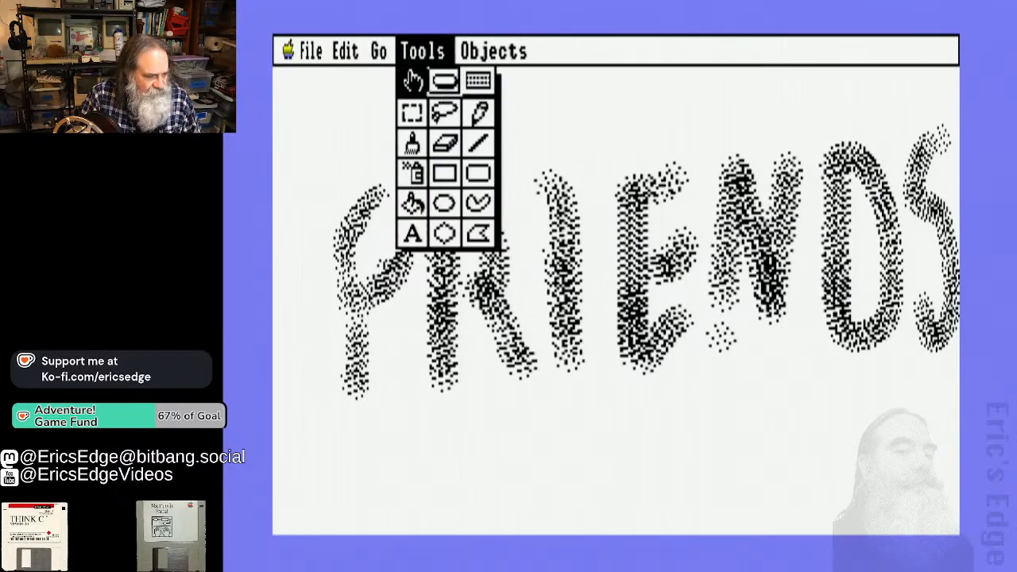
{"action": "left_click", "coordinate": [414, 79]}
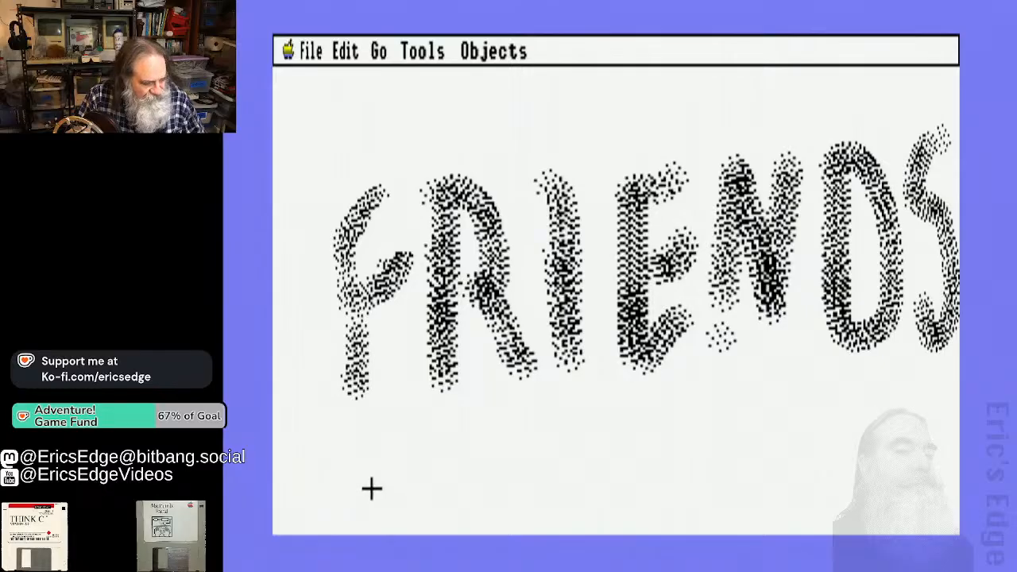
{"action": "left_click_drag", "start_coordinate": [316, 442], "coordinate": [362, 505]}
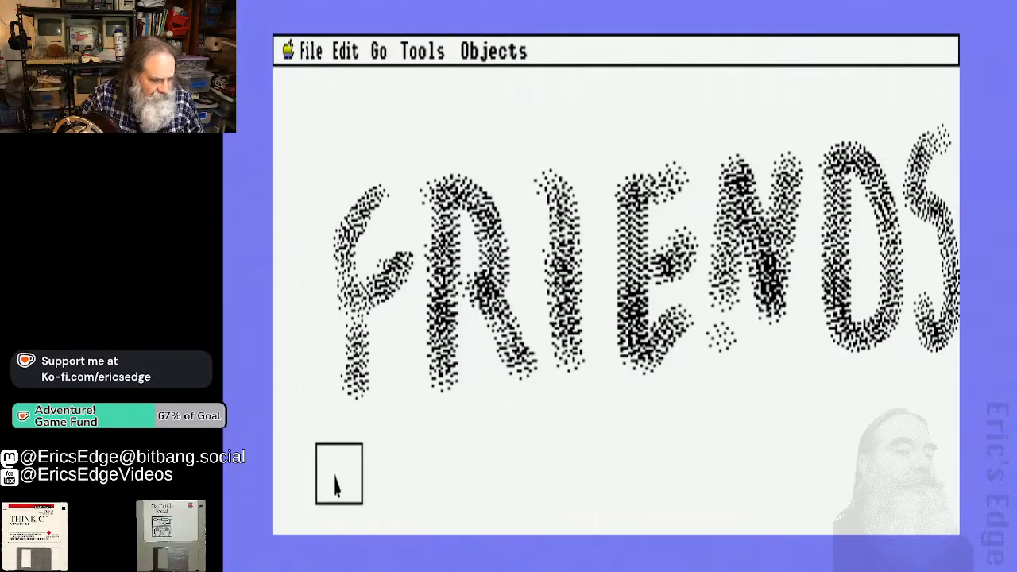
{"action": "double_click", "coordinate": [336, 485]}
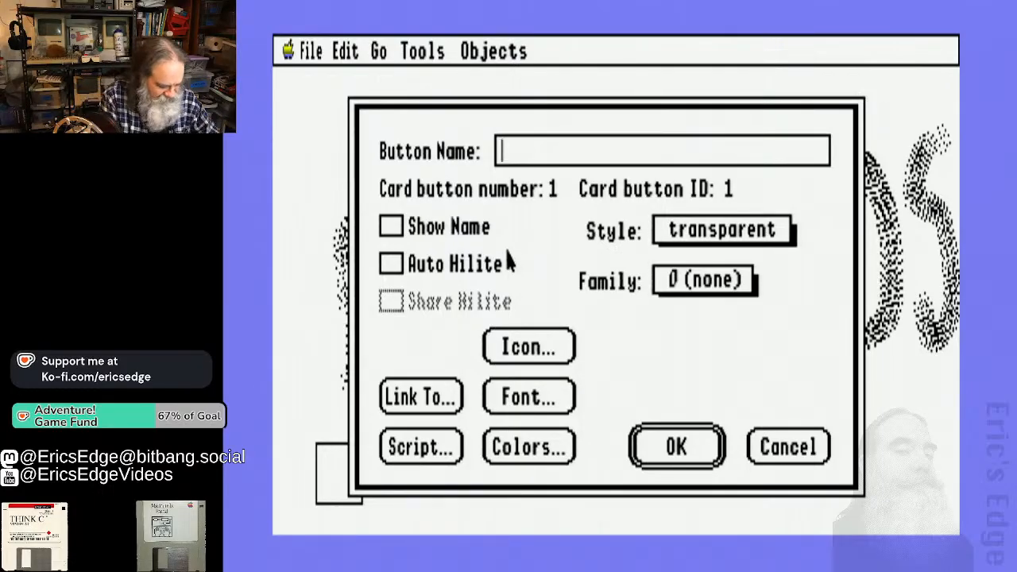
{"action": "type", "text": "Home"}
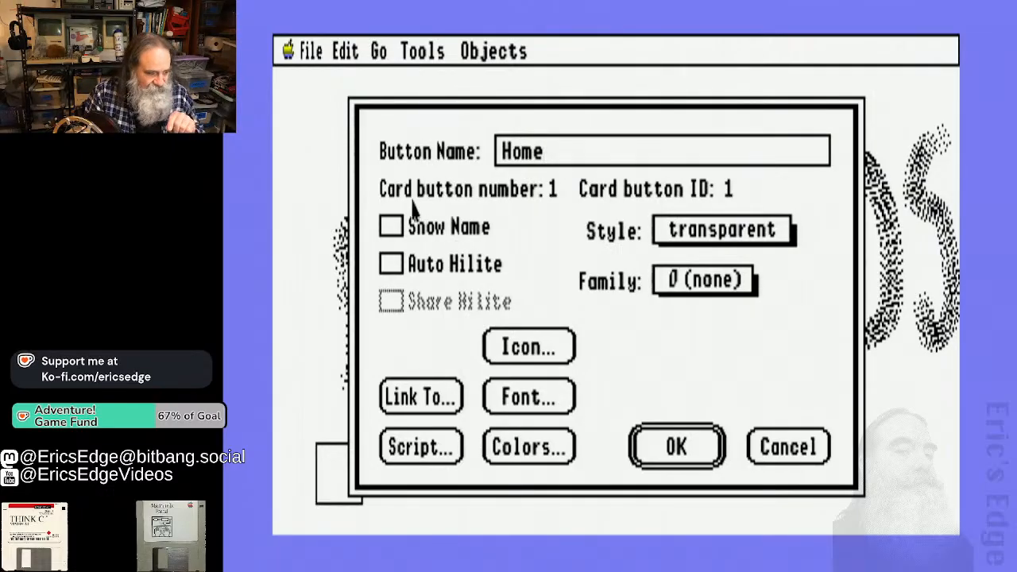
{"action": "left_click", "coordinate": [392, 227]}
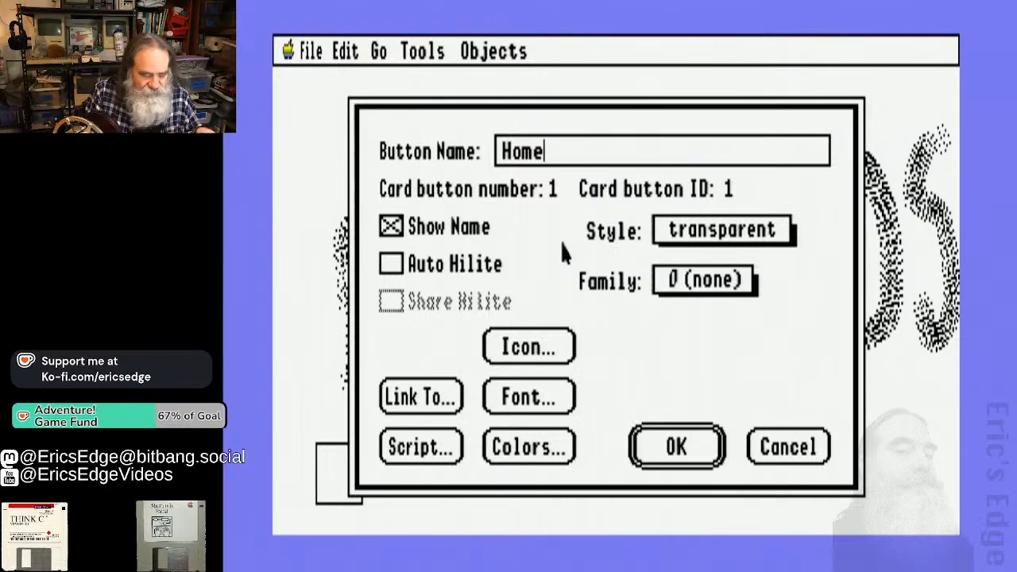
Give the Home button the Formal Home icon and turn on Auto Hilite
{"action": "left_click", "coordinate": [546, 357]}
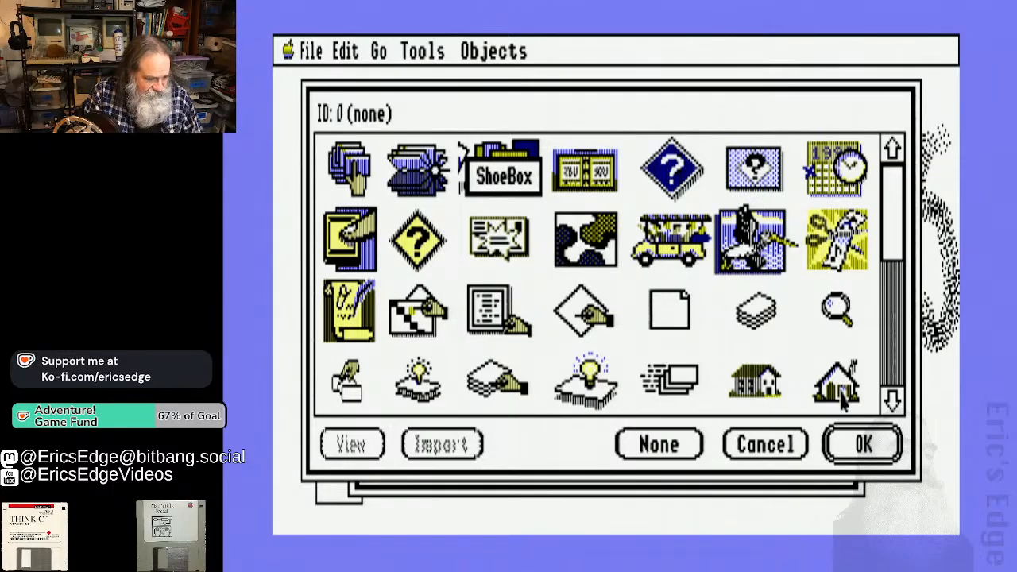
{"action": "left_click", "coordinate": [767, 388]}
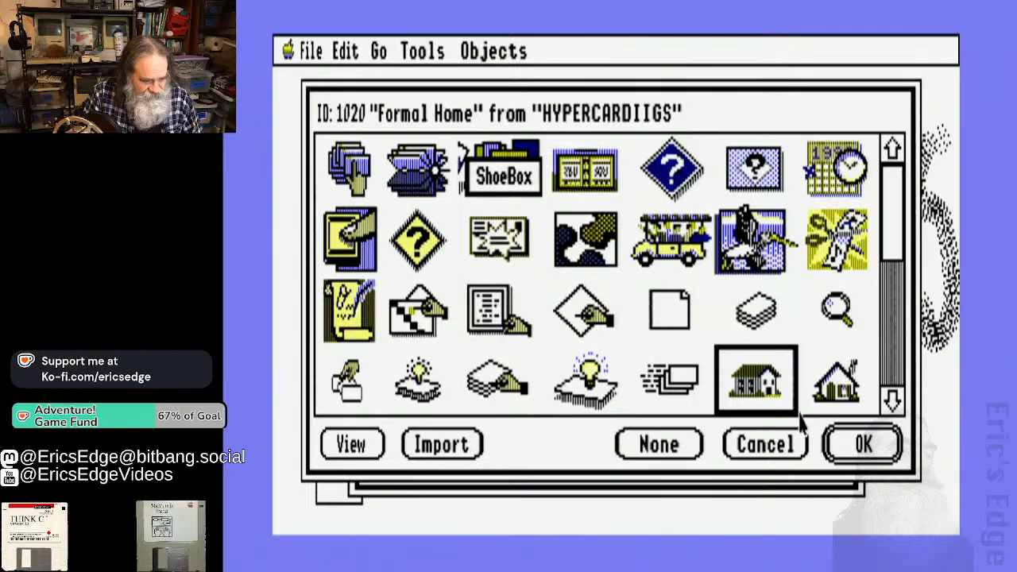
{"action": "left_click", "coordinate": [863, 444]}
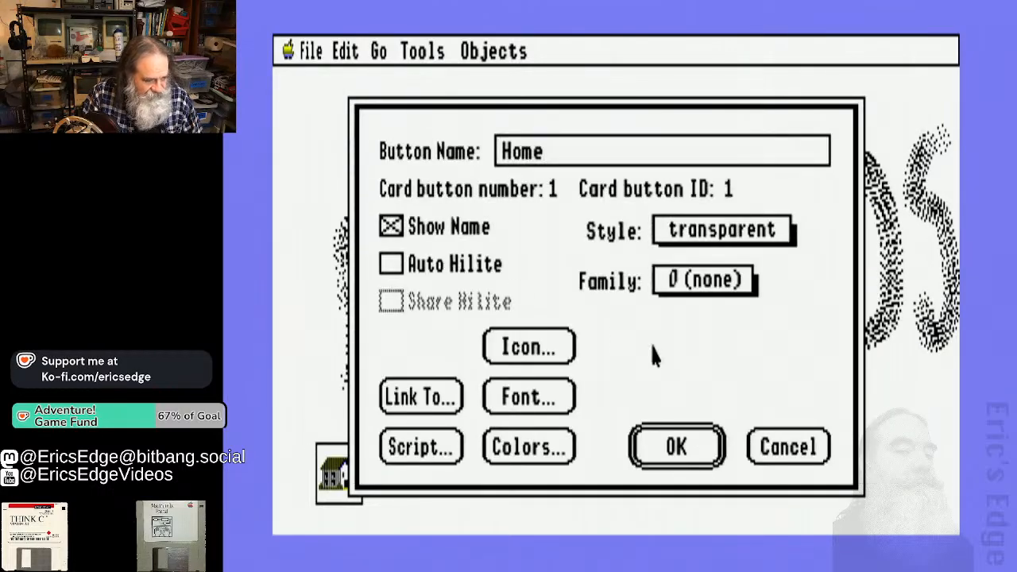
{"action": "left_click", "coordinate": [389, 268]}
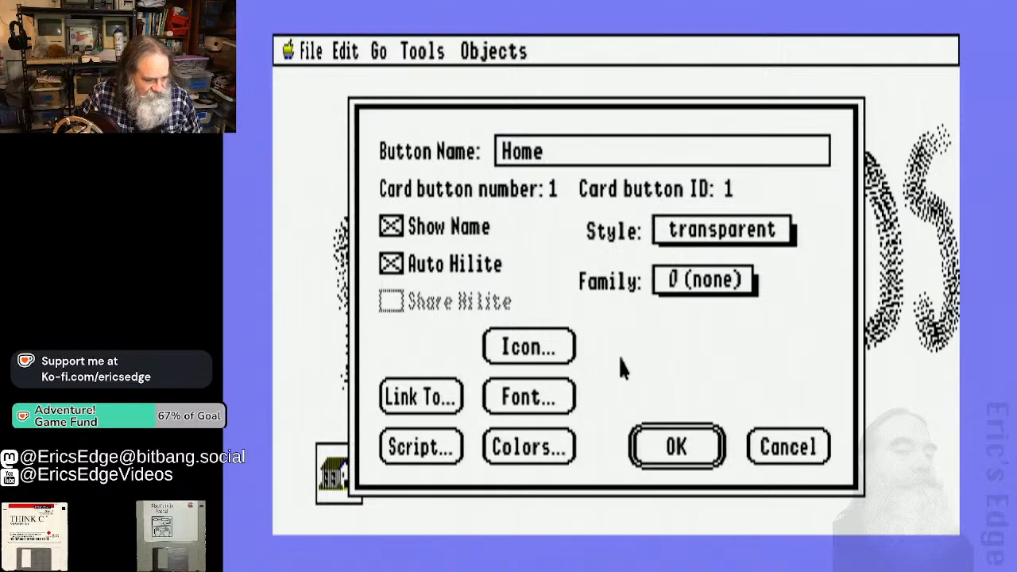
Look at the available styles and the colour settings of the Home button without changing either
{"action": "left_click", "coordinate": [703, 232]}
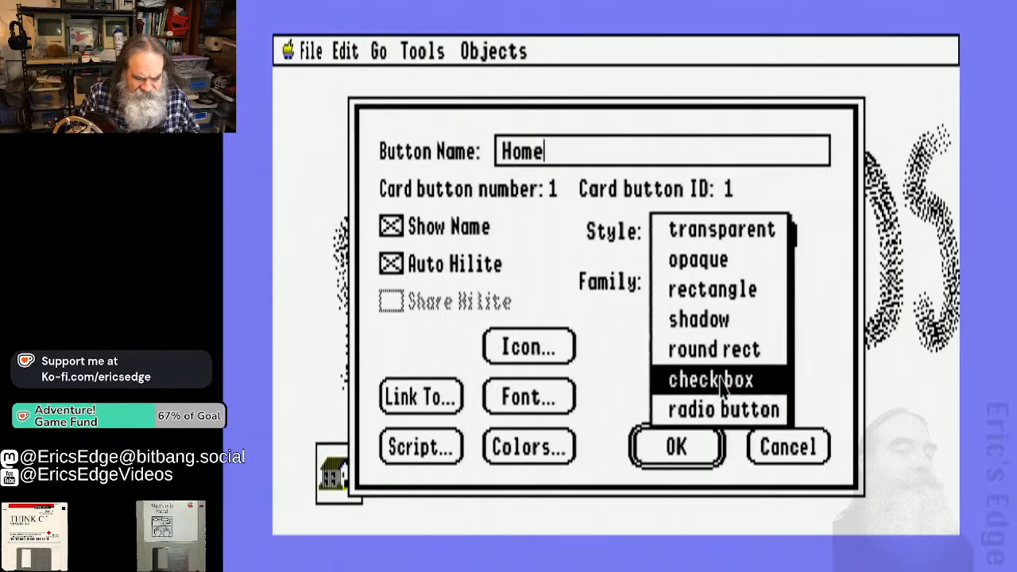
{"action": "left_click_drag", "start_coordinate": [642, 322], "coordinate": [633, 323]}
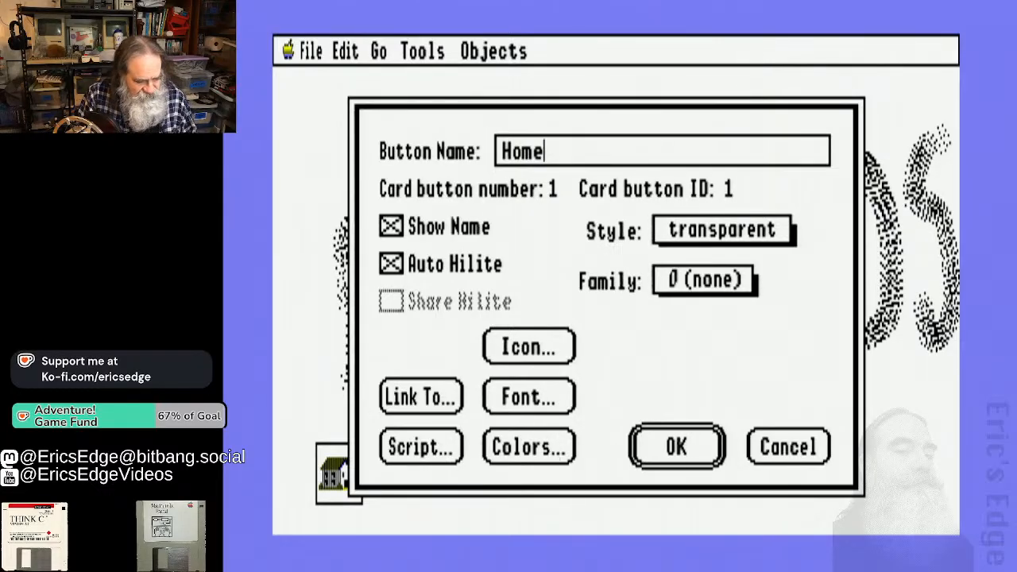
{"action": "left_click", "coordinate": [555, 449]}
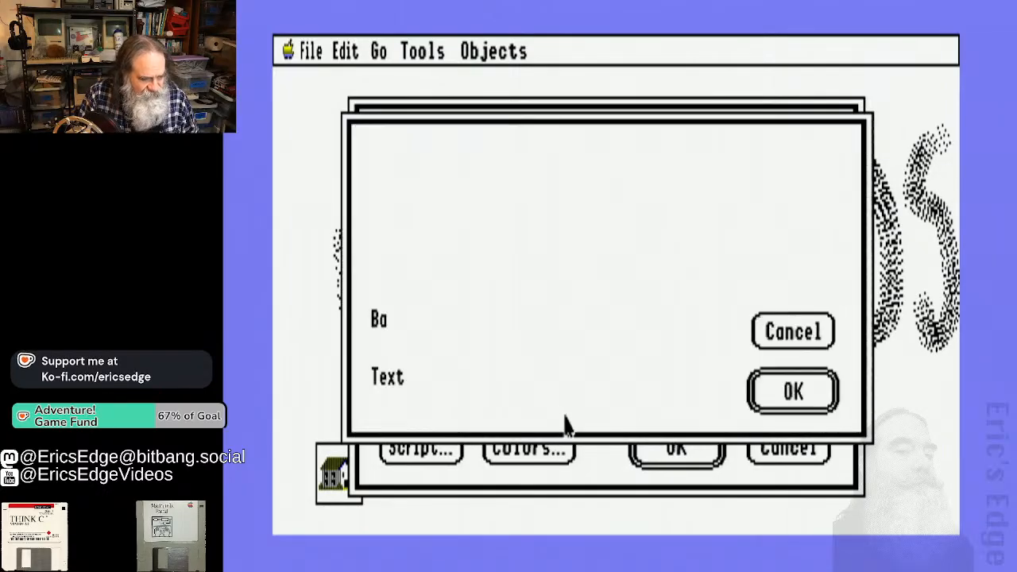
{"action": "left_click", "coordinate": [808, 334]}
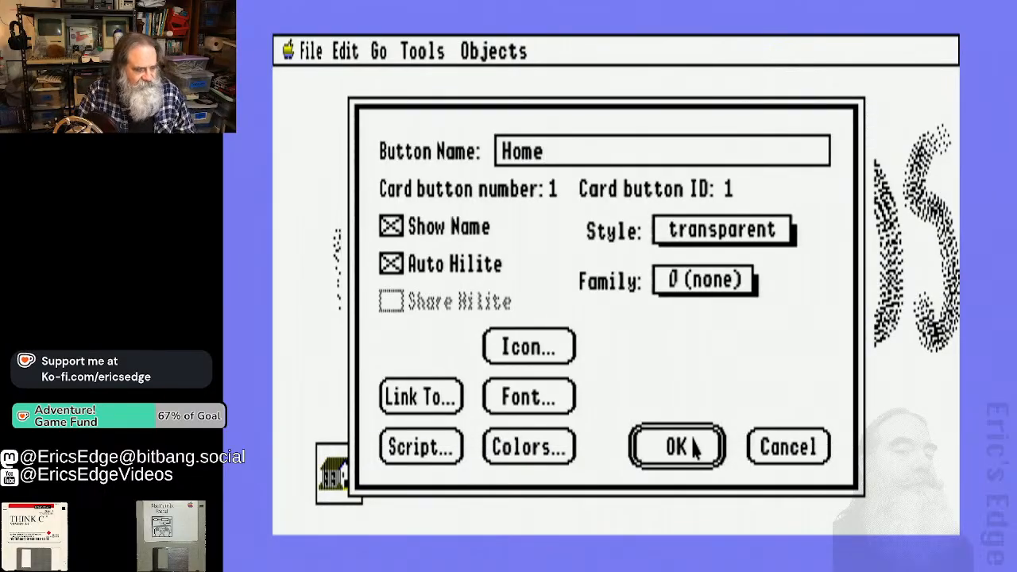
Accept the Home button's settings and switch to the Browse tool
{"action": "left_click", "coordinate": [692, 447]}
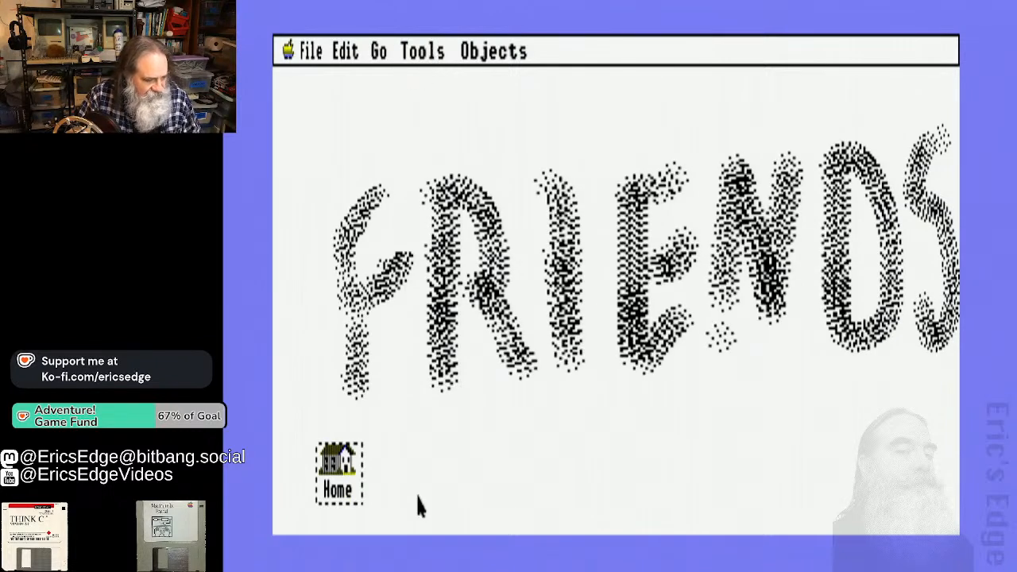
{"action": "left_click", "coordinate": [415, 52]}
{"action": "left_click", "coordinate": [413, 81]}
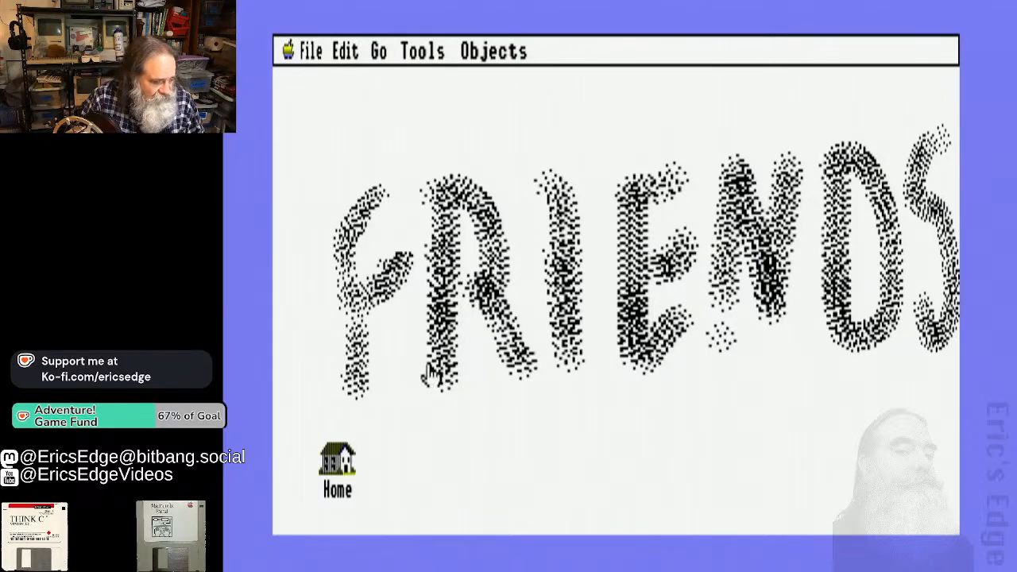
Switch back to the Button tool, enter Go Home without quotation marks as the Home button's script, and save it
{"action": "left_click", "coordinate": [420, 51]}
{"action": "left_click", "coordinate": [436, 86]}
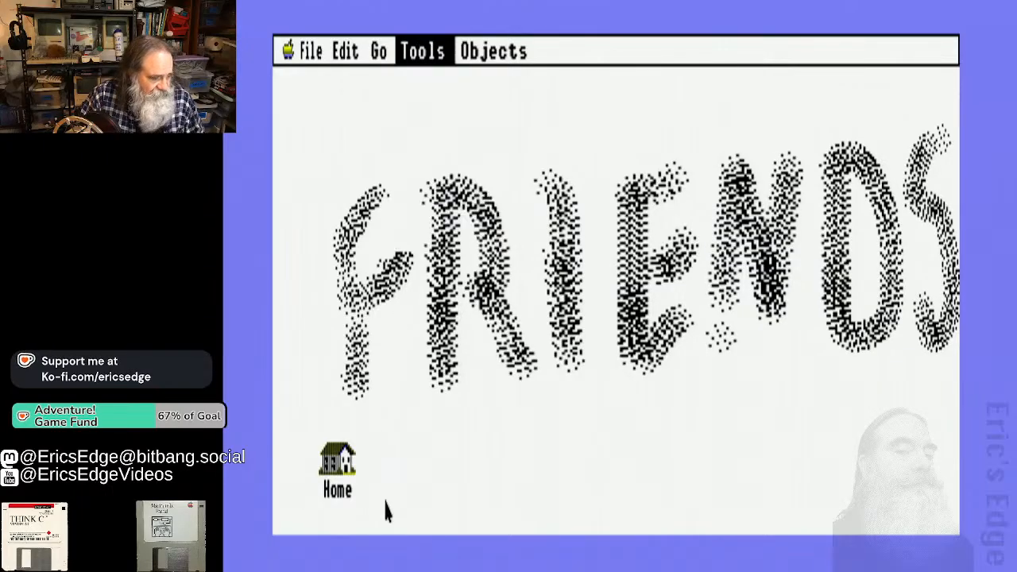
{"action": "double_click", "coordinate": [345, 472]}
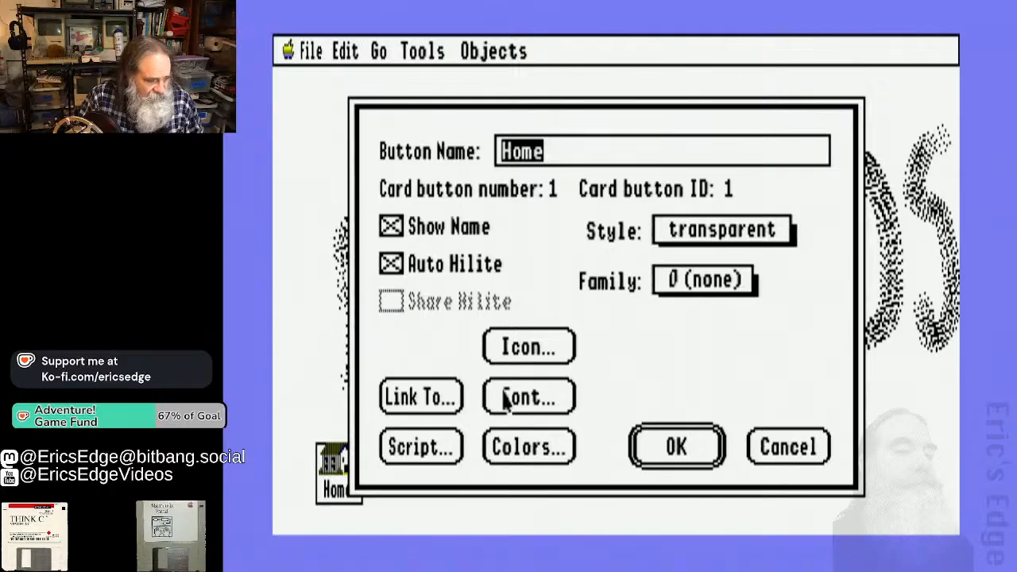
{"action": "left_click", "coordinate": [441, 449]}
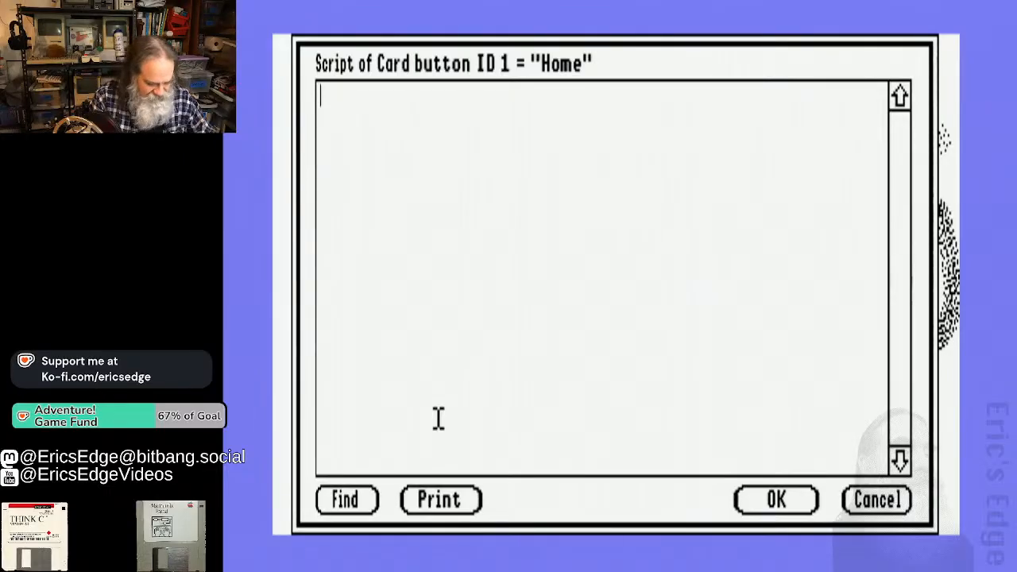
{"action": "type", "text": "Go Home"}
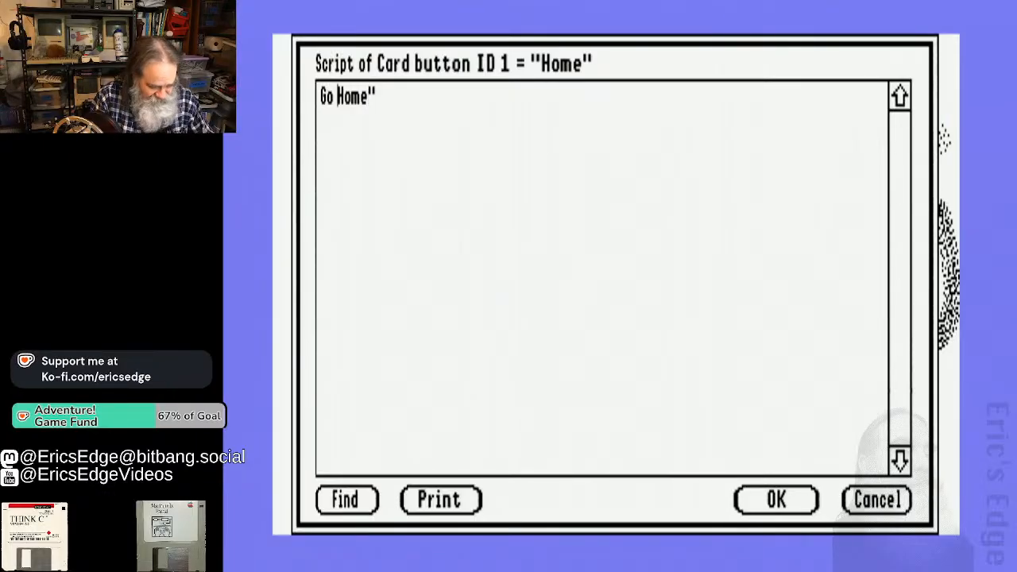
{"action": "type", "text": "\""}
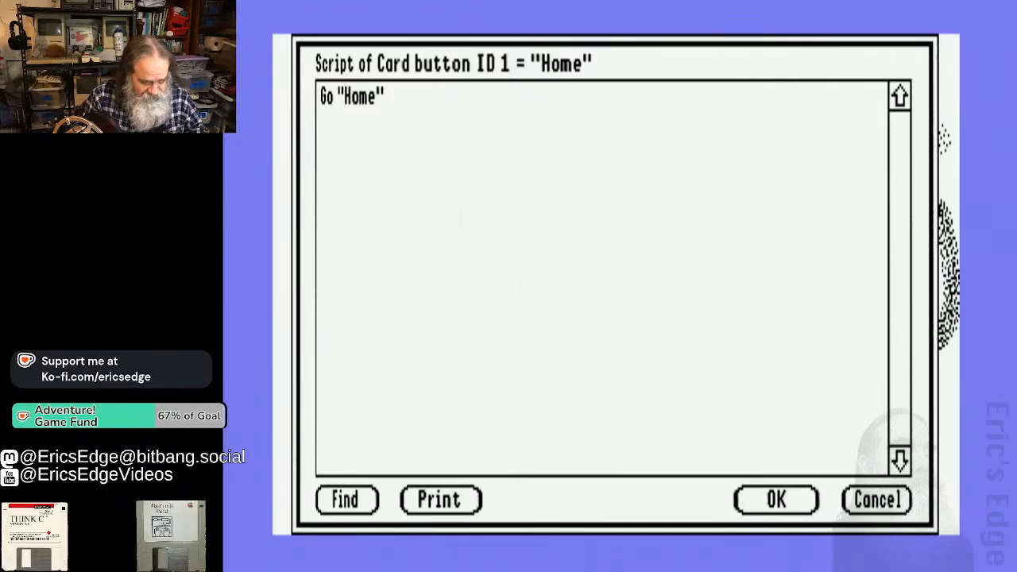
{"action": "key", "text": "BackSpace"}
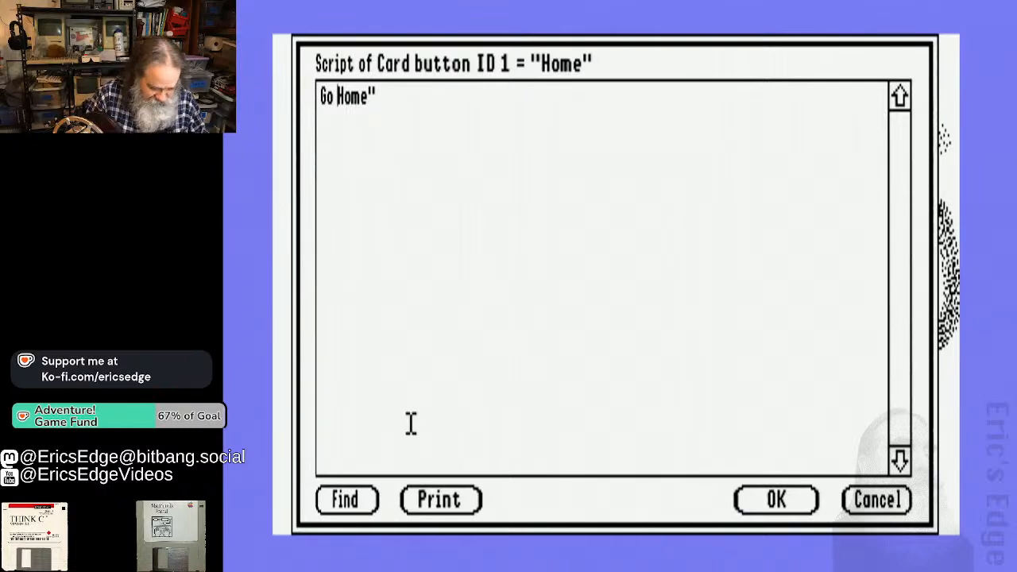
{"action": "left_click", "coordinate": [426, 96]}
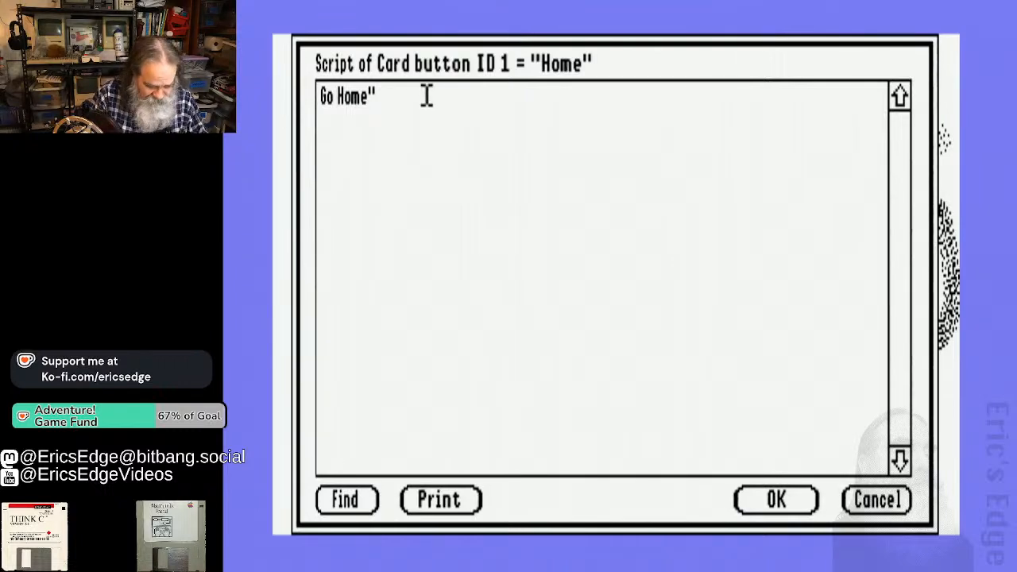
{"action": "key", "text": "BackSpace"}
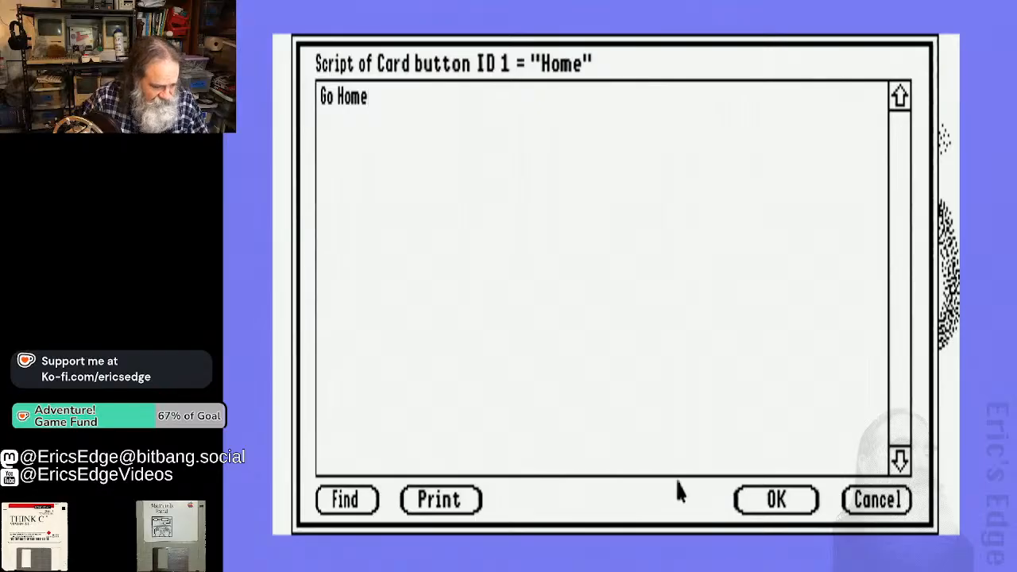
{"action": "left_click", "coordinate": [801, 505]}
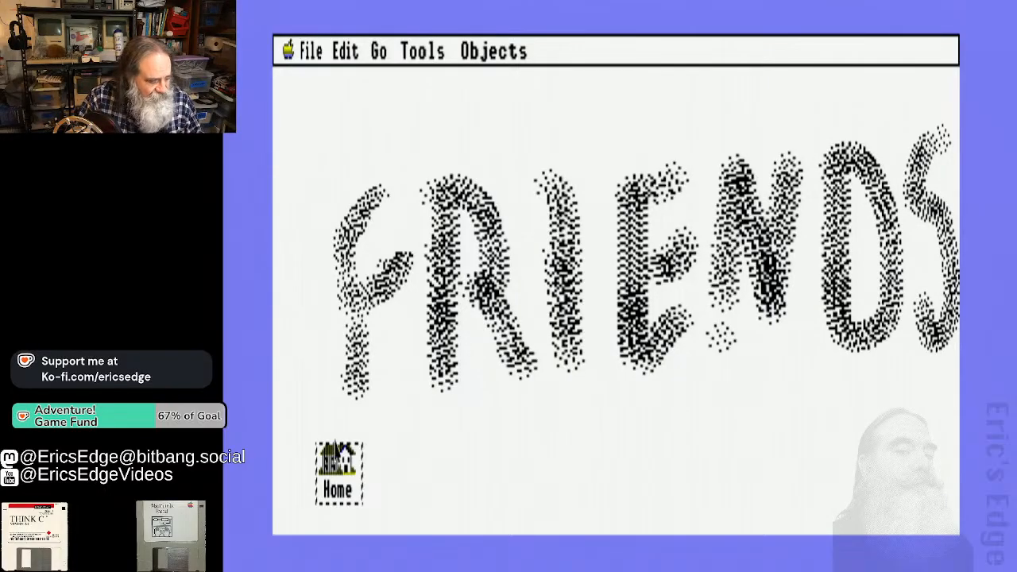
Wrap the Home button's Go Home command in an on MouseUp … end MouseUp handler and save the script
{"action": "double_click", "coordinate": [344, 477]}
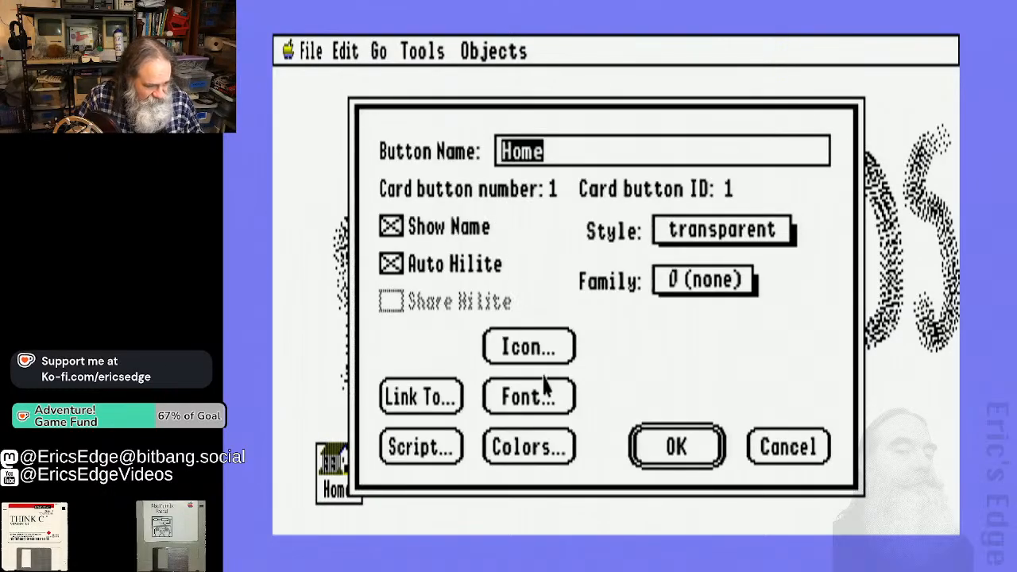
{"action": "left_click", "coordinate": [433, 448]}
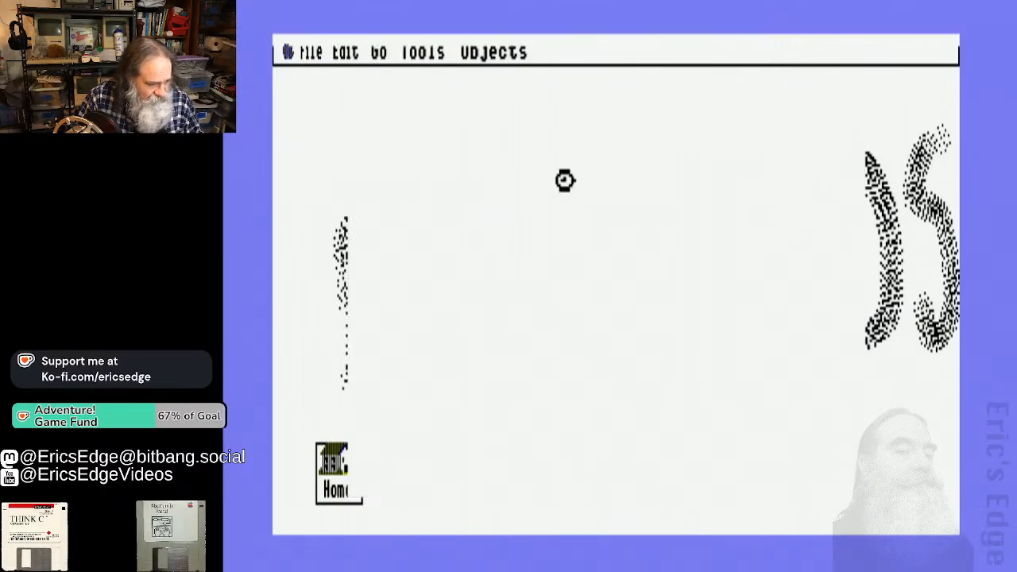
{"action": "type", "text": "Go Home"}
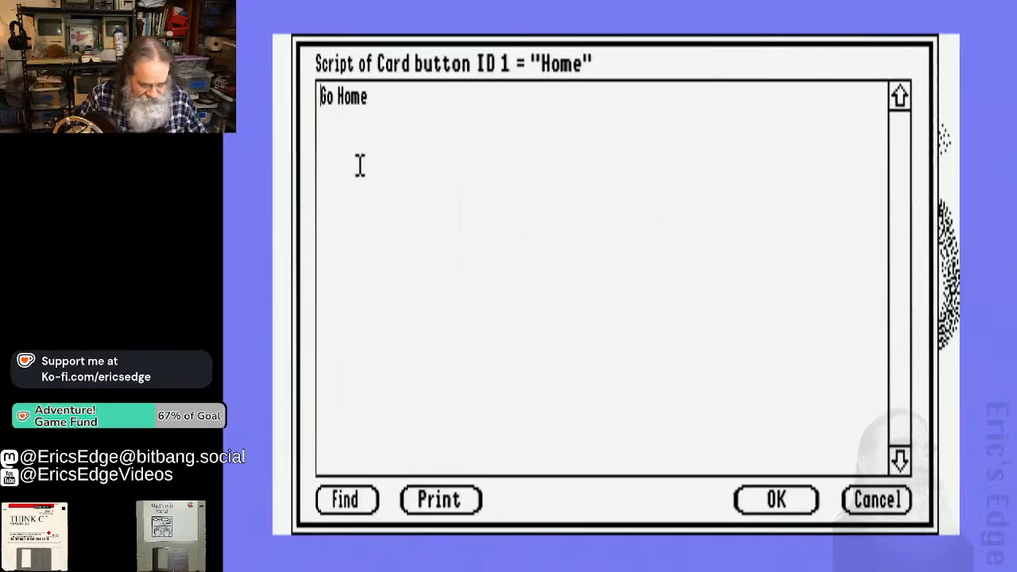
{"action": "key", "text": "Return"}
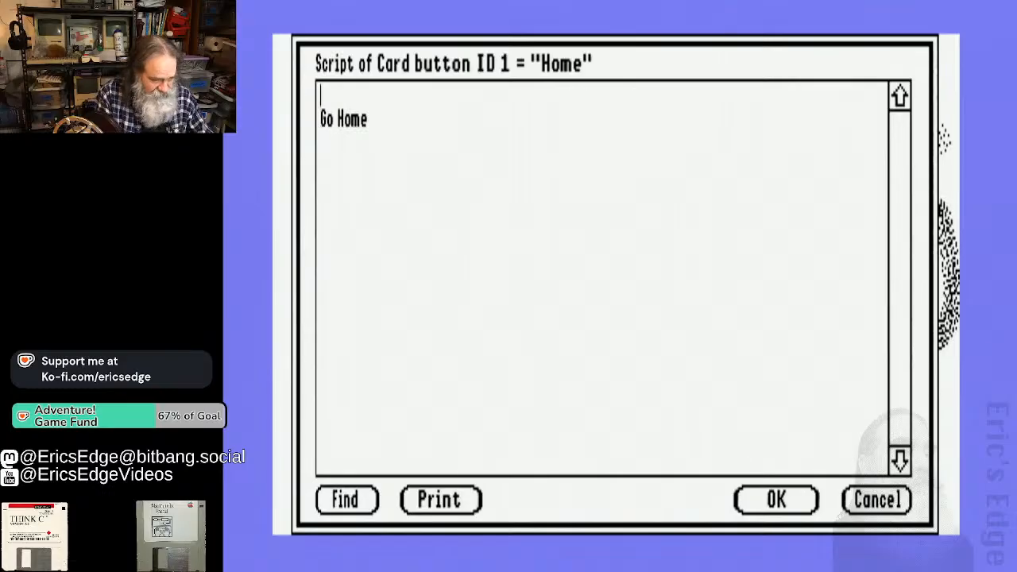
{"action": "type", "text": "o"}
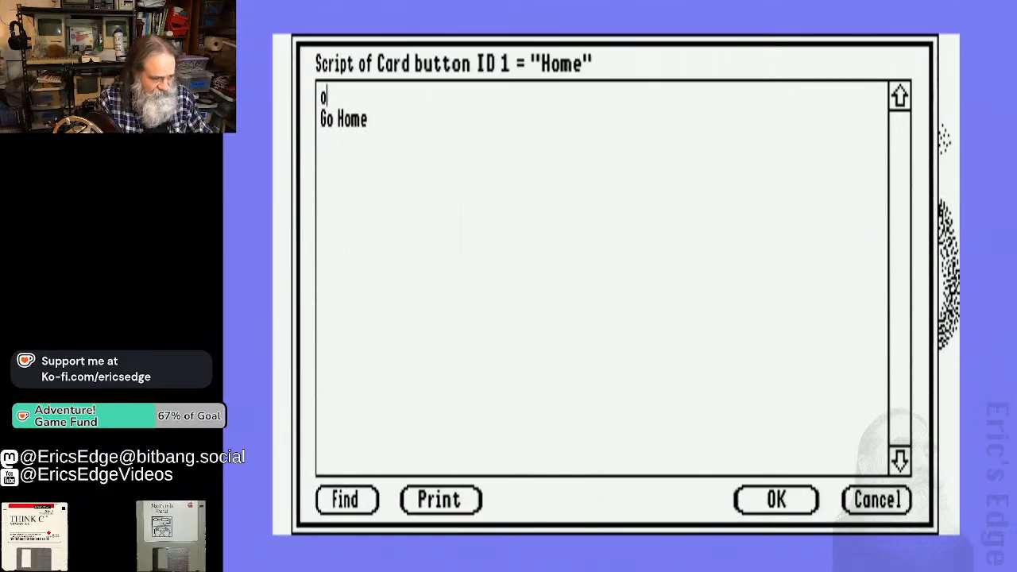
{"action": "type", "text": "n MouseUp"}
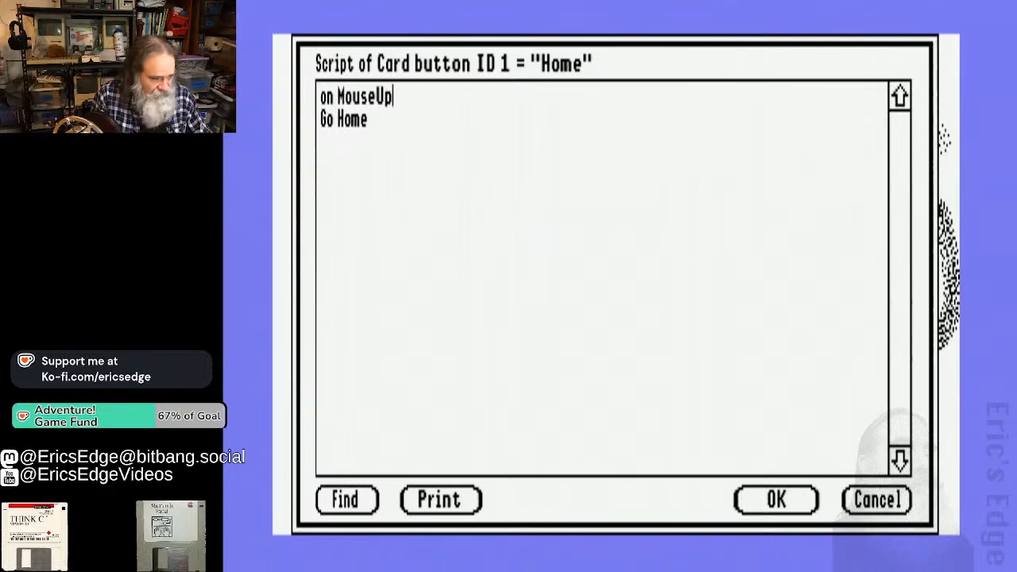
{"action": "left_click", "coordinate": [340, 143]}
{"action": "key", "text": "Return"}
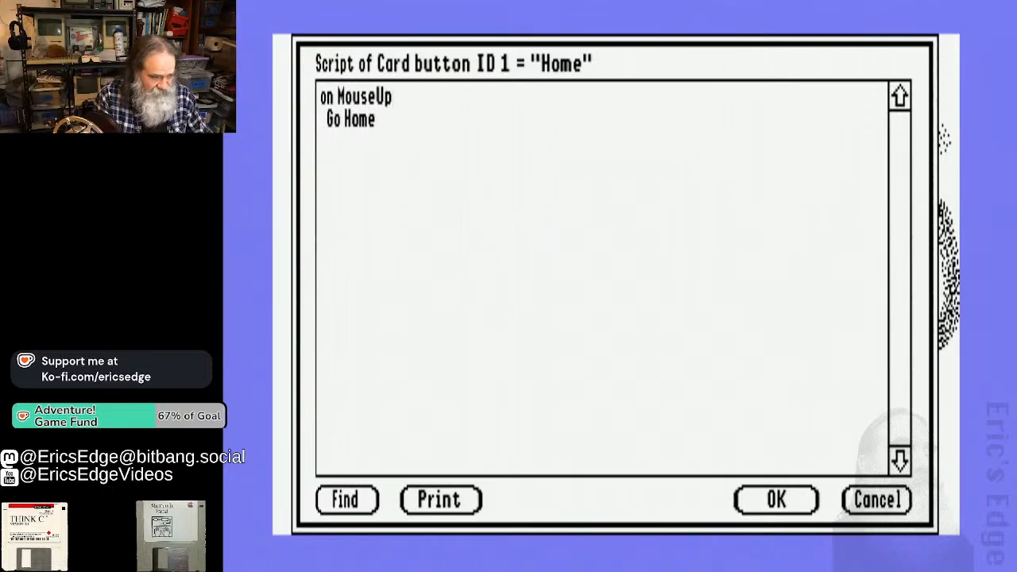
{"action": "type", "text": "e"}
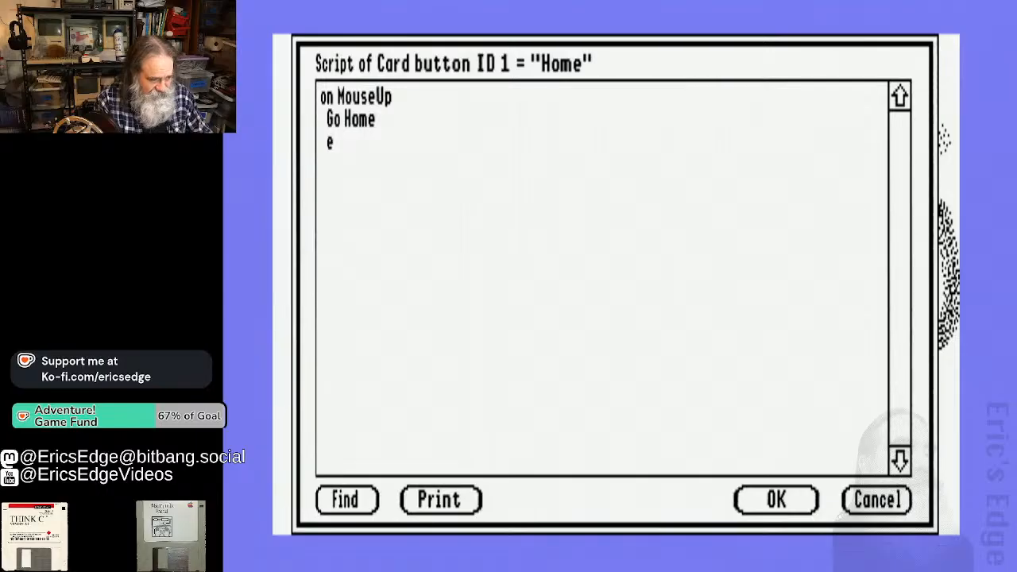
{"action": "type", "text": "nd MouseUp"}
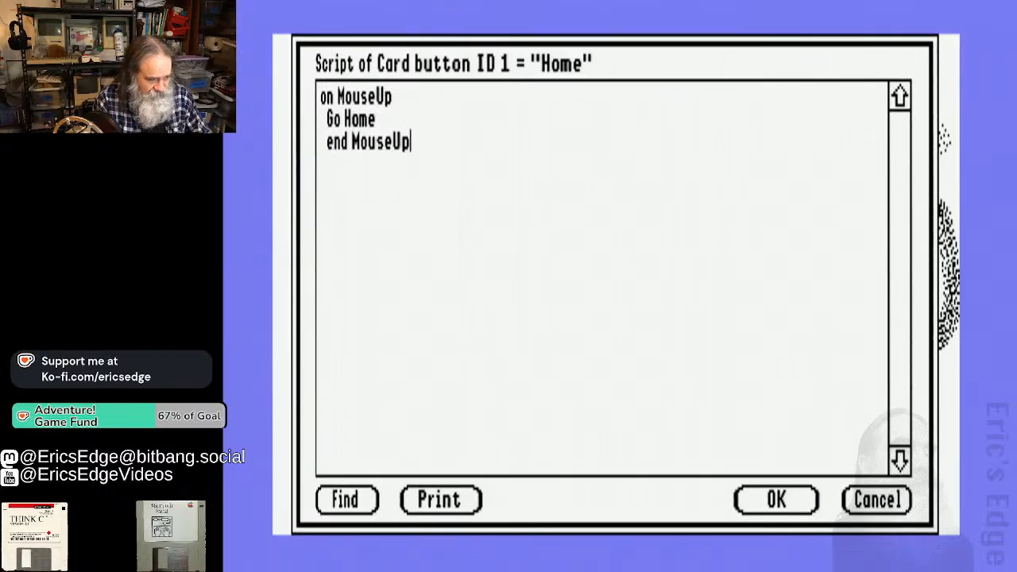
{"action": "key", "text": "Return"}
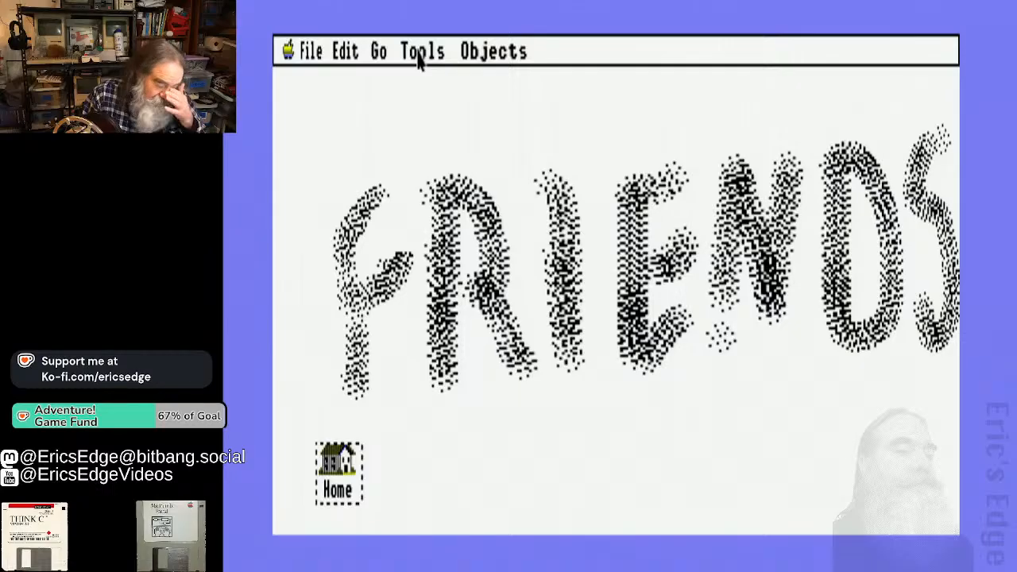
{"action": "mouse_move", "coordinate": [378, 51]}
{"action": "left_mouse_down"}
{"action": "mouse_move", "coordinate": [421, 55]}
{"action": "mouse_move", "coordinate": [391, 286]}
{"action": "left_mouse_up"}
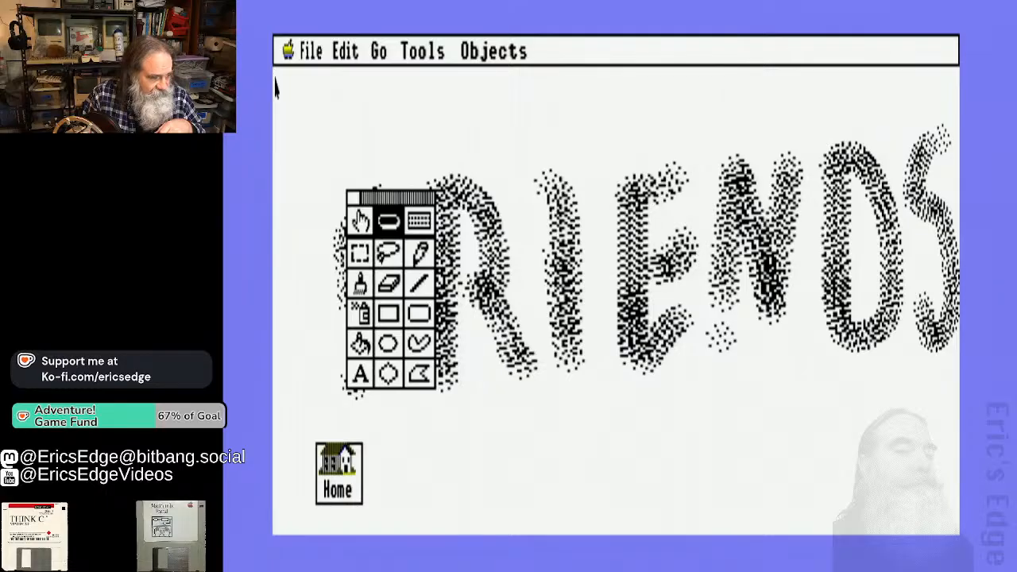
{"action": "left_click_drag", "start_coordinate": [366, 195], "coordinate": [439, 46]}
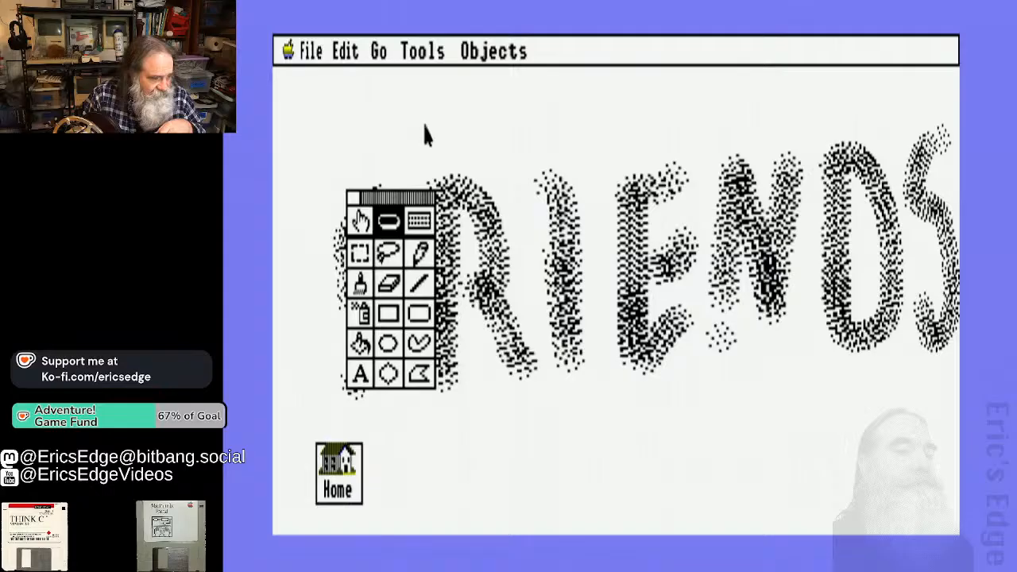
{"action": "left_click", "coordinate": [353, 196]}
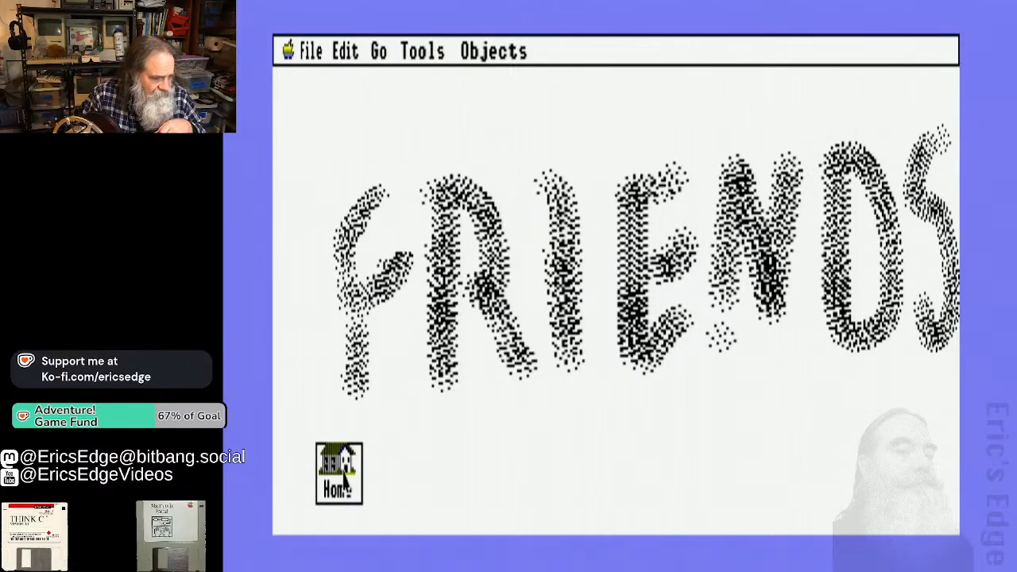
Test the Home button with the Browse tool and return from the Home stack to the Friends card
{"action": "left_click", "coordinate": [344, 481]}
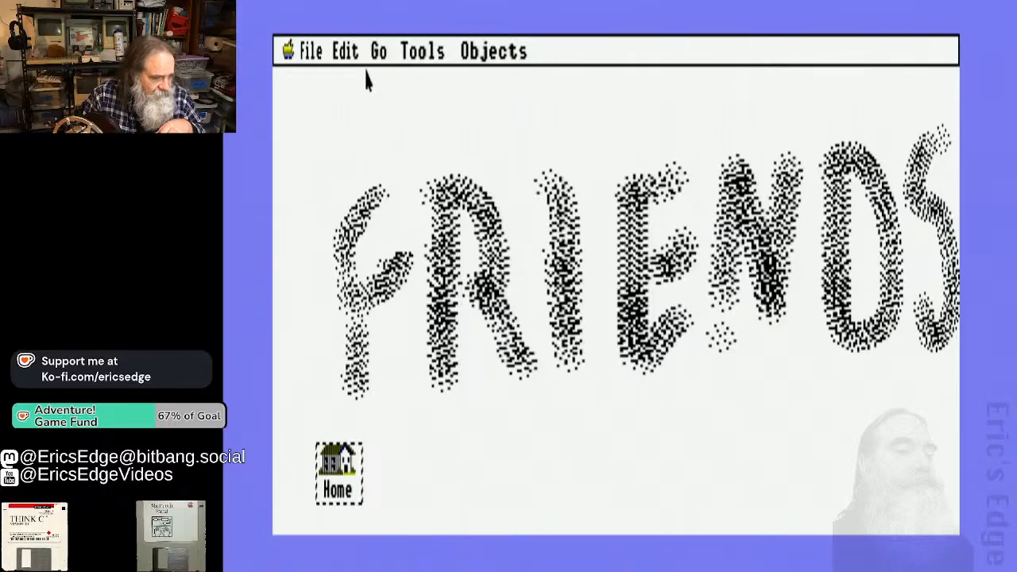
{"action": "left_click_drag", "start_coordinate": [421, 69], "coordinate": [411, 80]}
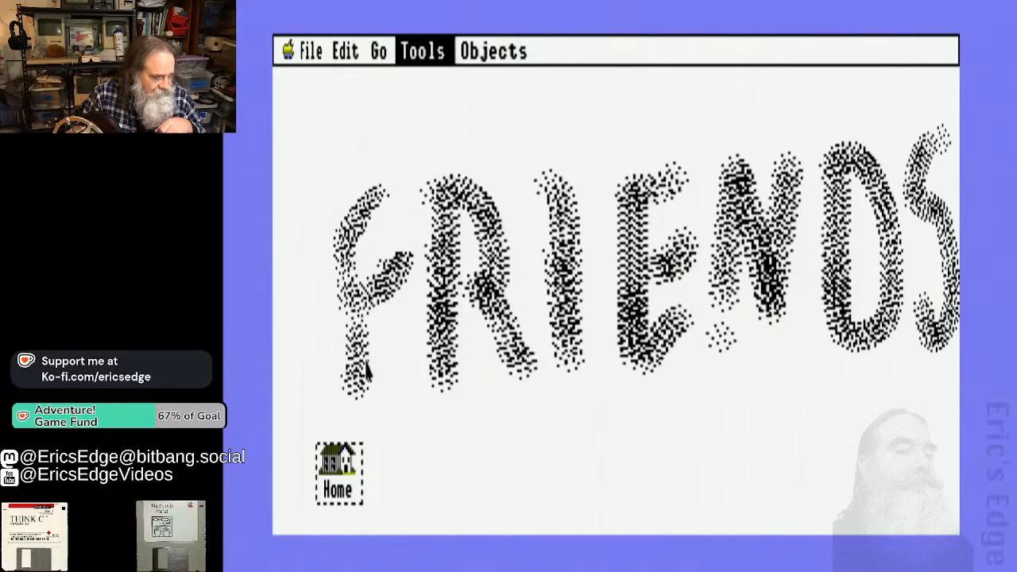
{"action": "left_click", "coordinate": [342, 476]}
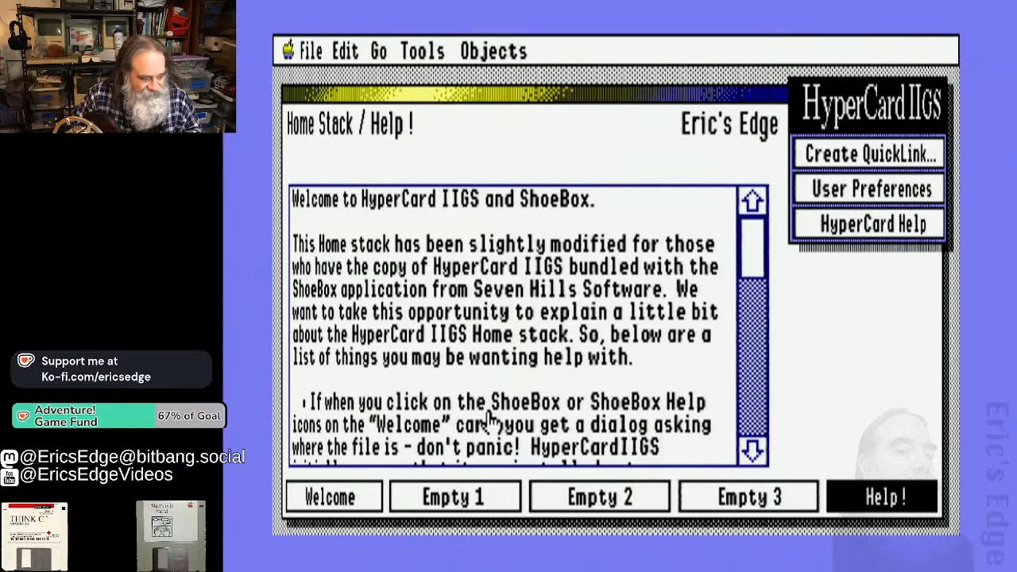
{"action": "left_click", "coordinate": [378, 51]}
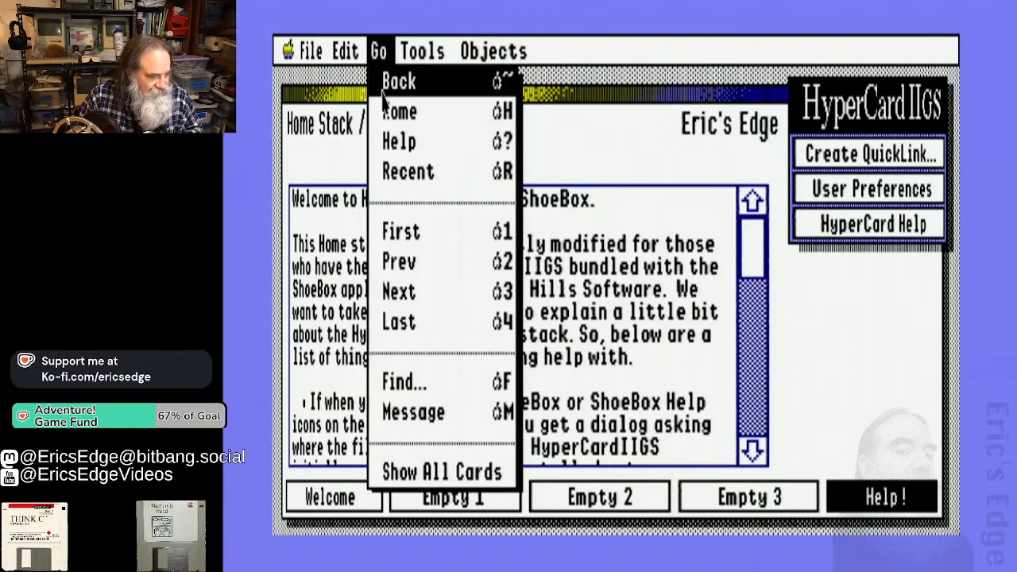
{"action": "left_click", "coordinate": [437, 231]}
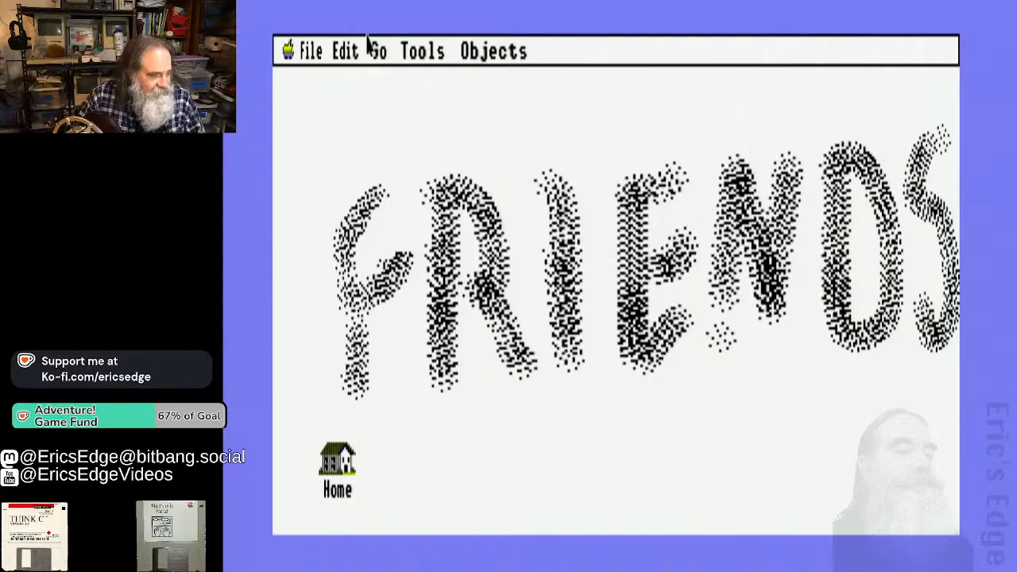
Move the Home button into the lower-left corner of the card with the Button tool and switch back to the Browse tool
{"action": "left_click_drag", "start_coordinate": [418, 53], "coordinate": [444, 84]}
{"action": "left_click_drag", "start_coordinate": [353, 475], "coordinate": [309, 493]}
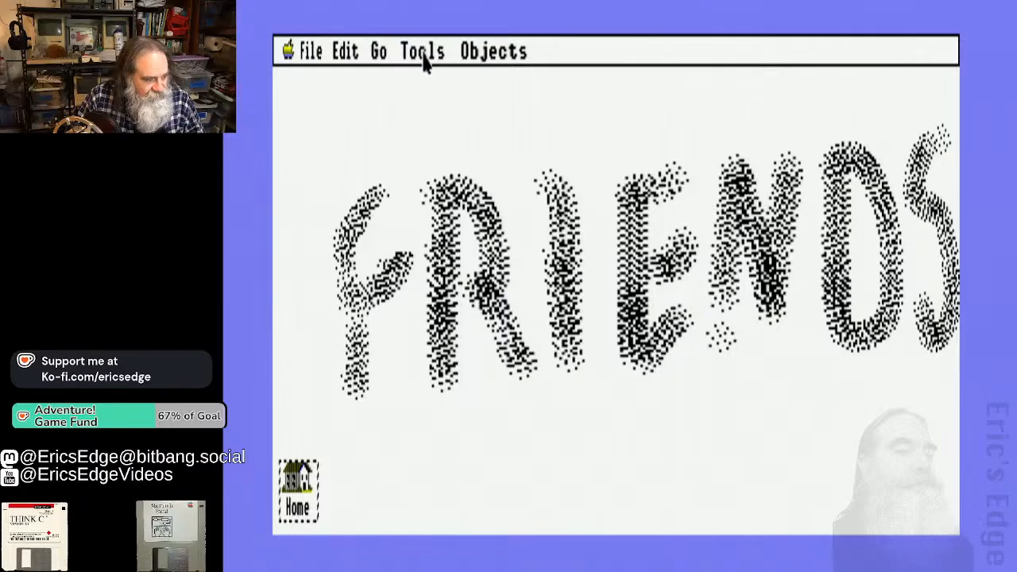
{"action": "left_click_drag", "start_coordinate": [422, 61], "coordinate": [411, 97]}
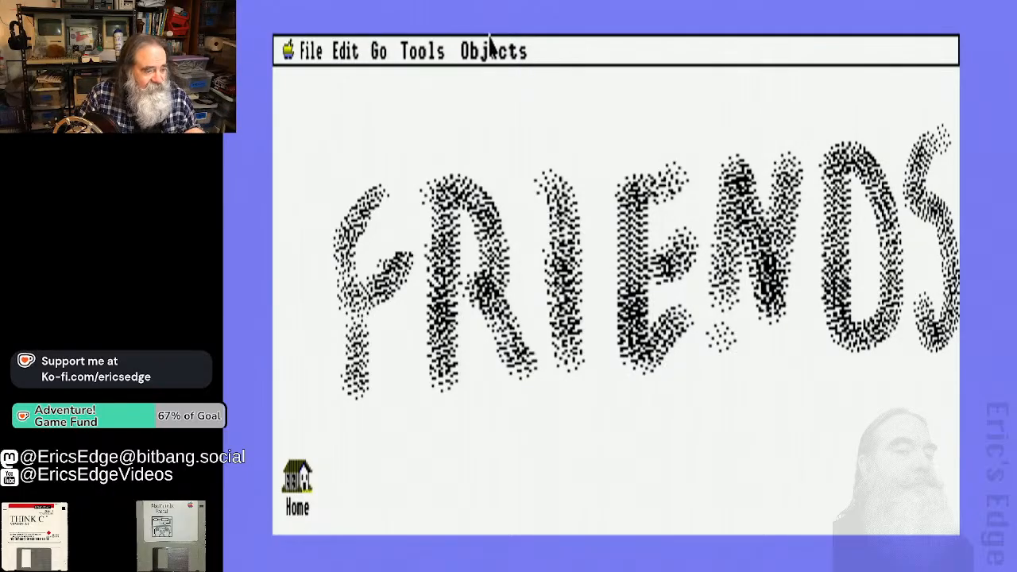
Draw a new button near the card's lower-right corner, name it Back, and enable Show Name and Auto Hilite
{"action": "left_click_drag", "start_coordinate": [428, 50], "coordinate": [445, 81]}
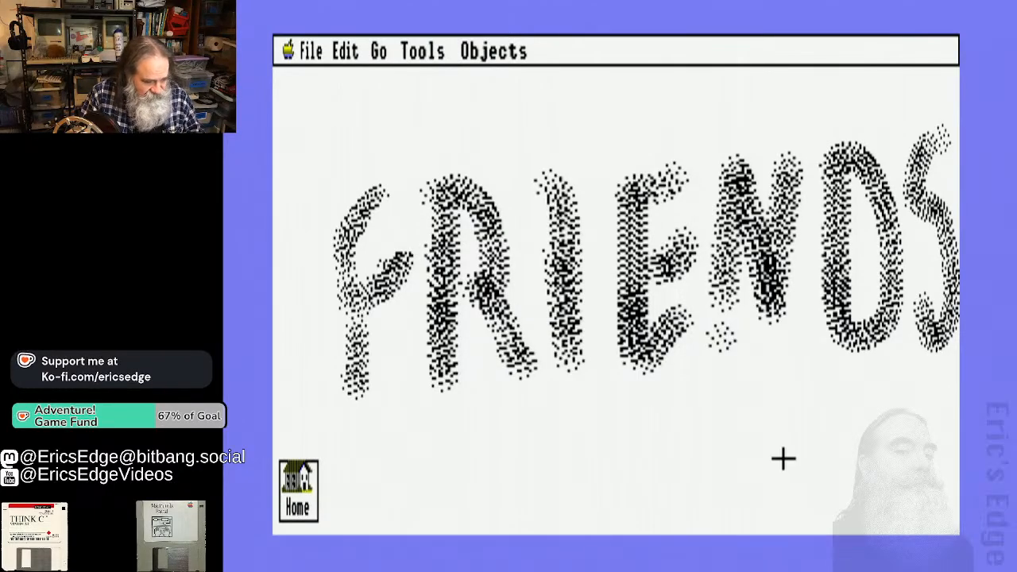
{"action": "left_click_drag", "start_coordinate": [784, 443], "coordinate": [847, 504]}
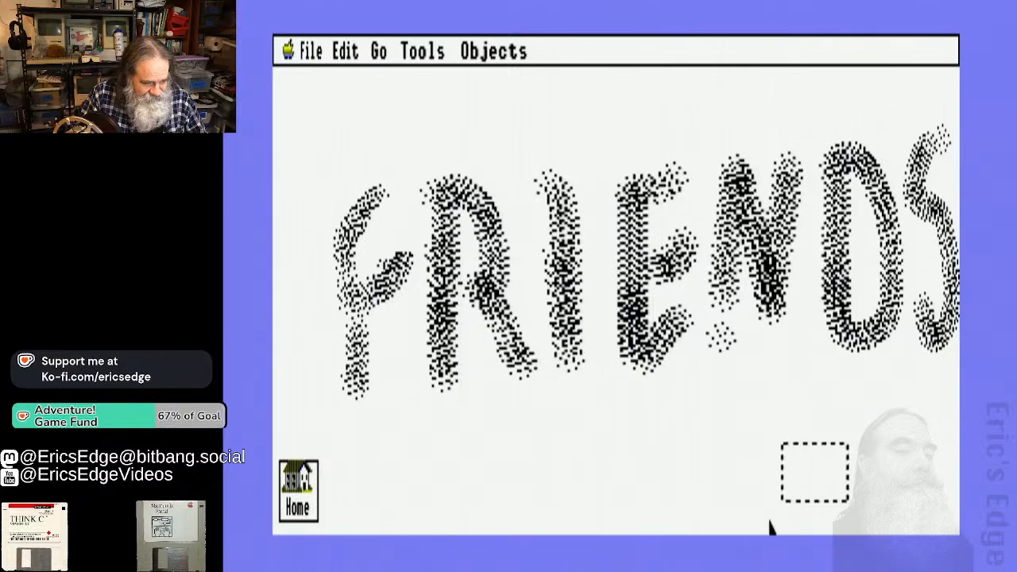
{"action": "double_click", "coordinate": [795, 467]}
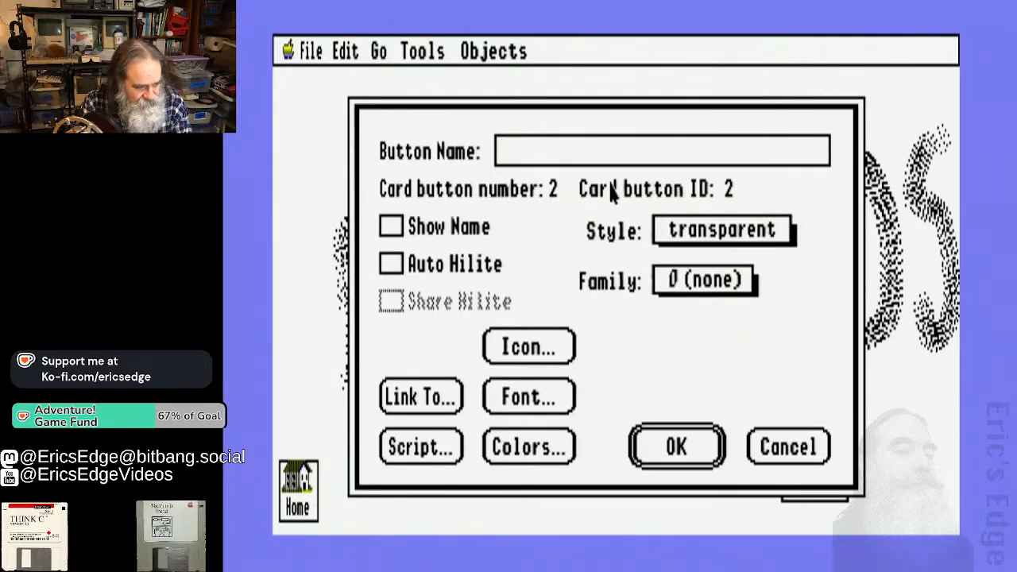
{"action": "type", "text": "Back"}
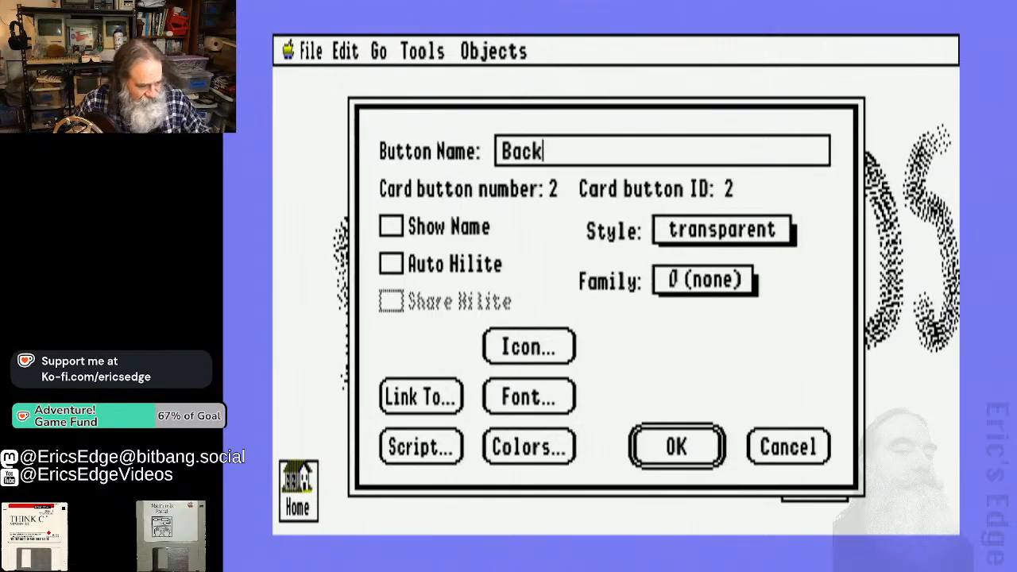
{"action": "left_click", "coordinate": [477, 229]}
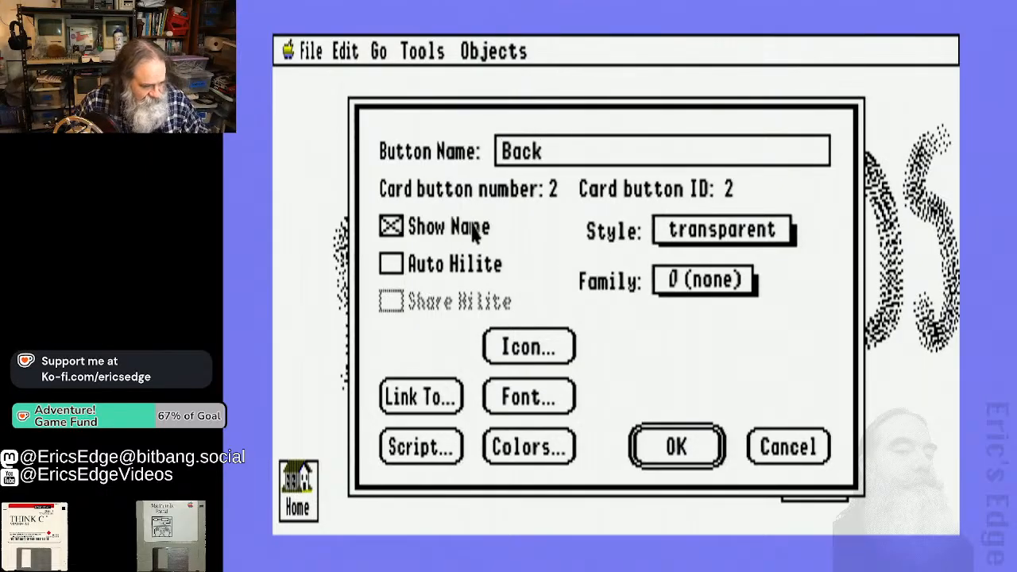
{"action": "left_click", "coordinate": [459, 277]}
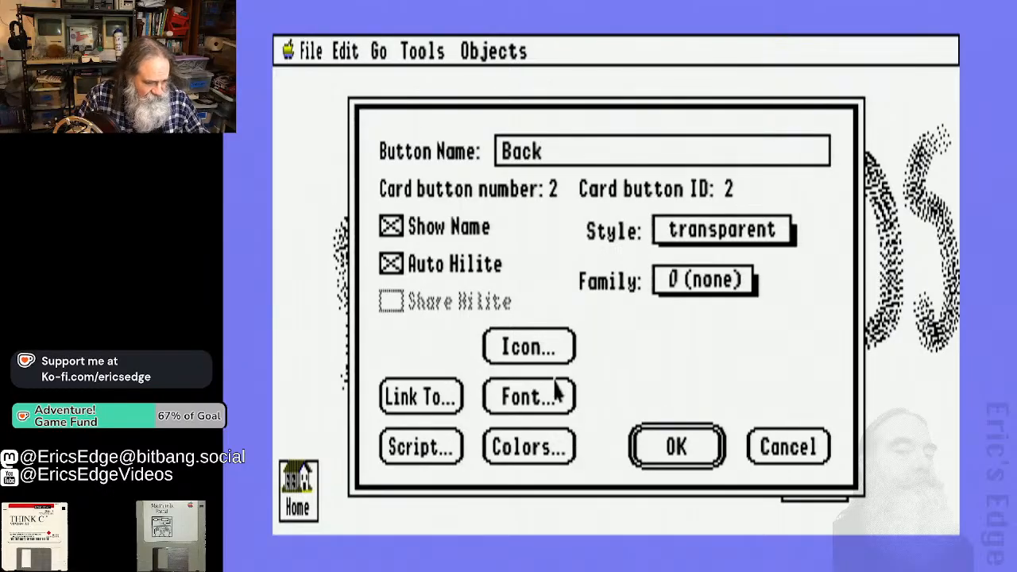
Assign the curved return-arrow icon to the Back button
{"action": "left_click", "coordinate": [545, 347]}
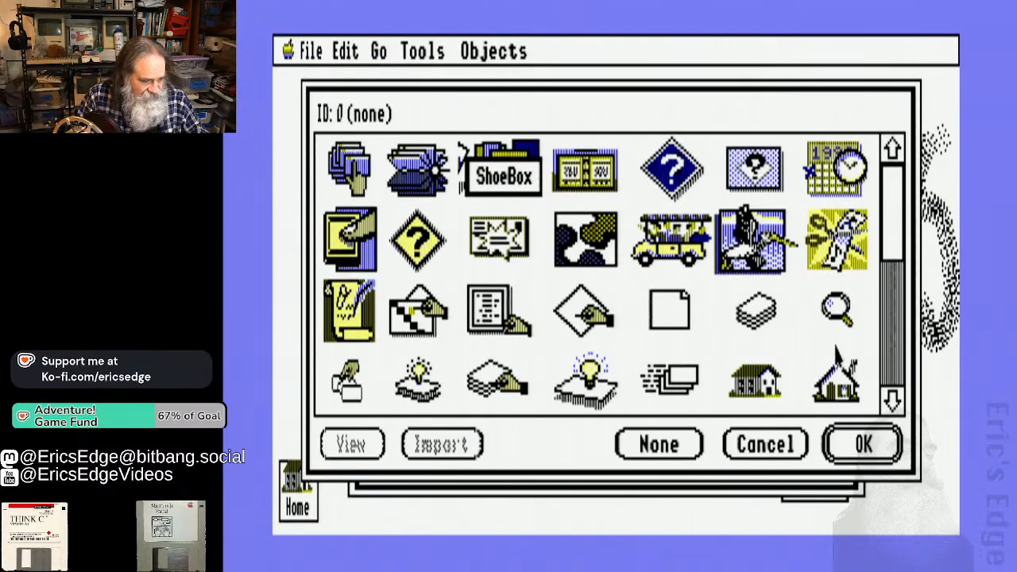
{"action": "left_click", "coordinate": [899, 364]}
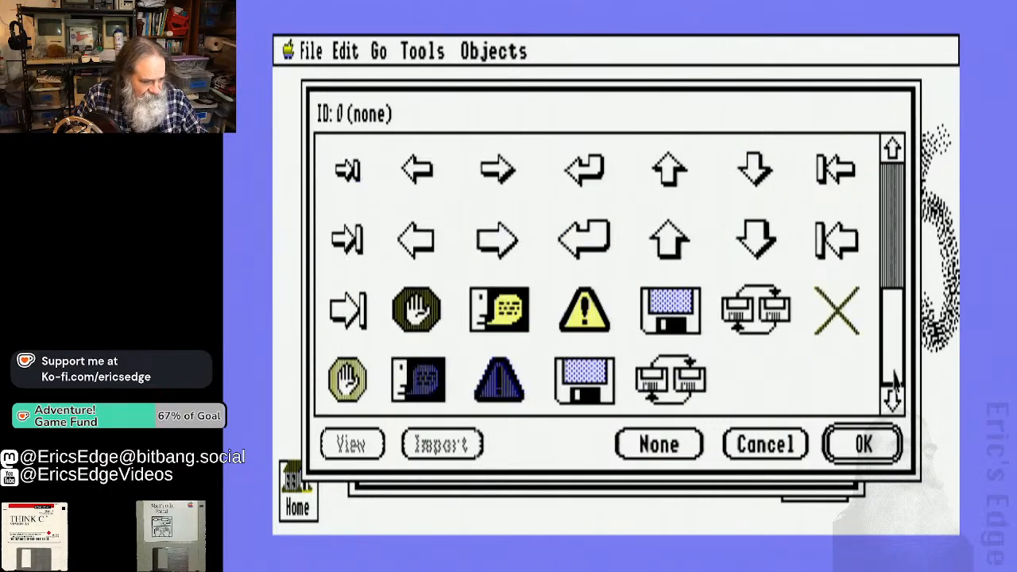
{"action": "left_click", "coordinate": [896, 374]}
{"action": "left_click", "coordinate": [892, 151]}
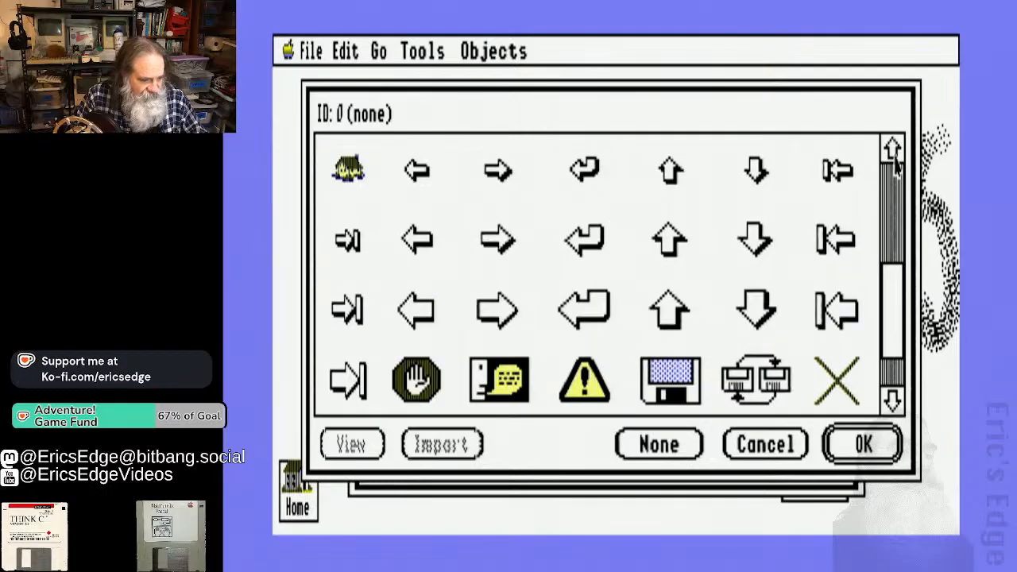
{"action": "left_click", "coordinate": [893, 155]}
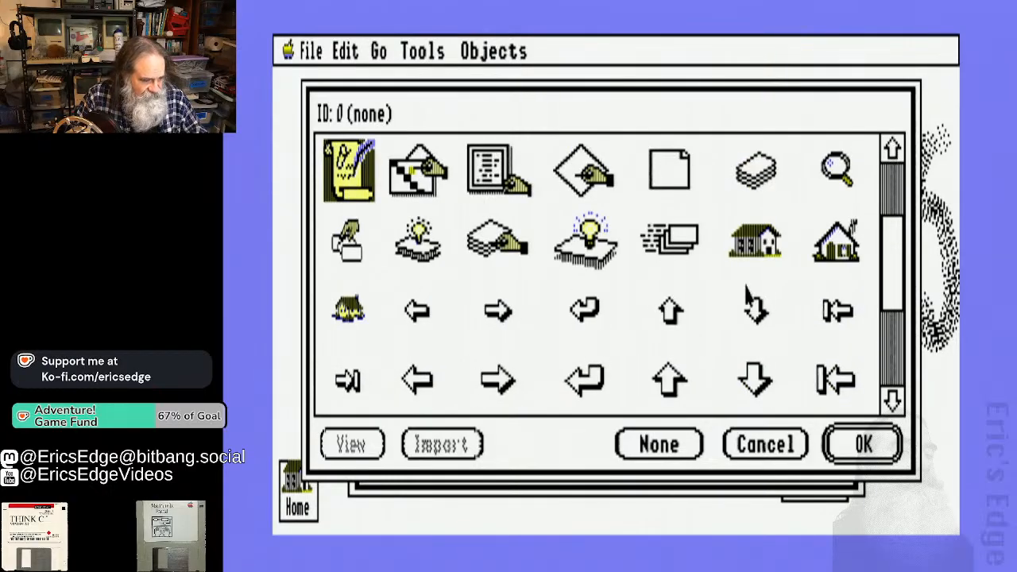
{"action": "left_click", "coordinate": [421, 373]}
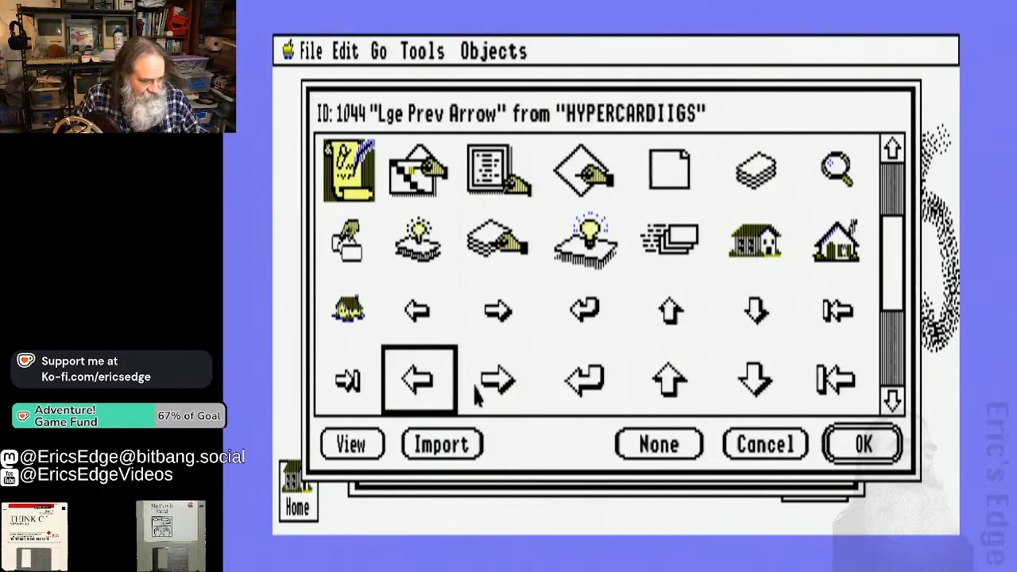
{"action": "left_click", "coordinate": [862, 443]}
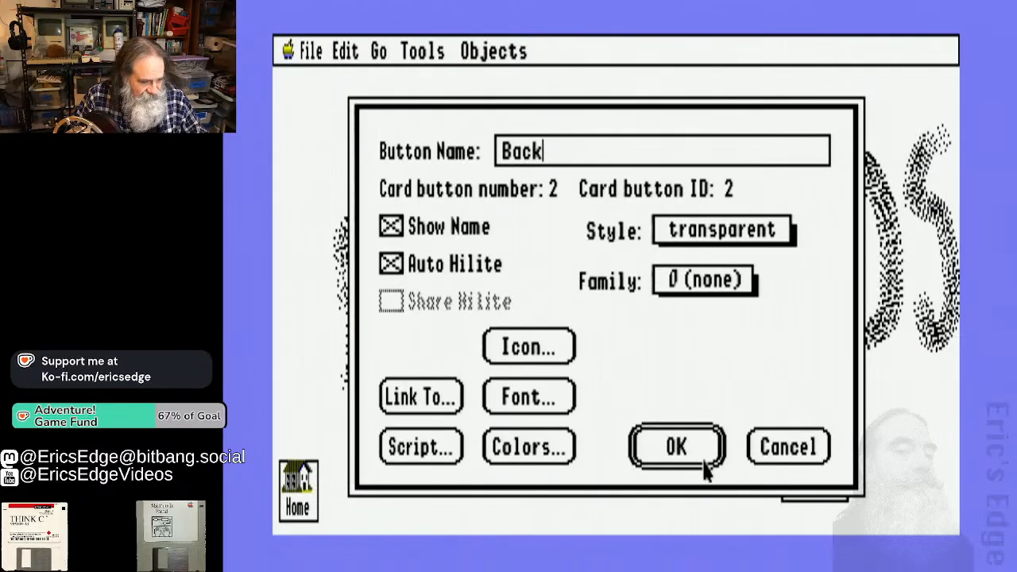
Enter the handler on MouseUp, Go Back, end MouseUp as the Back button's script and save it
{"action": "left_click", "coordinate": [430, 433]}
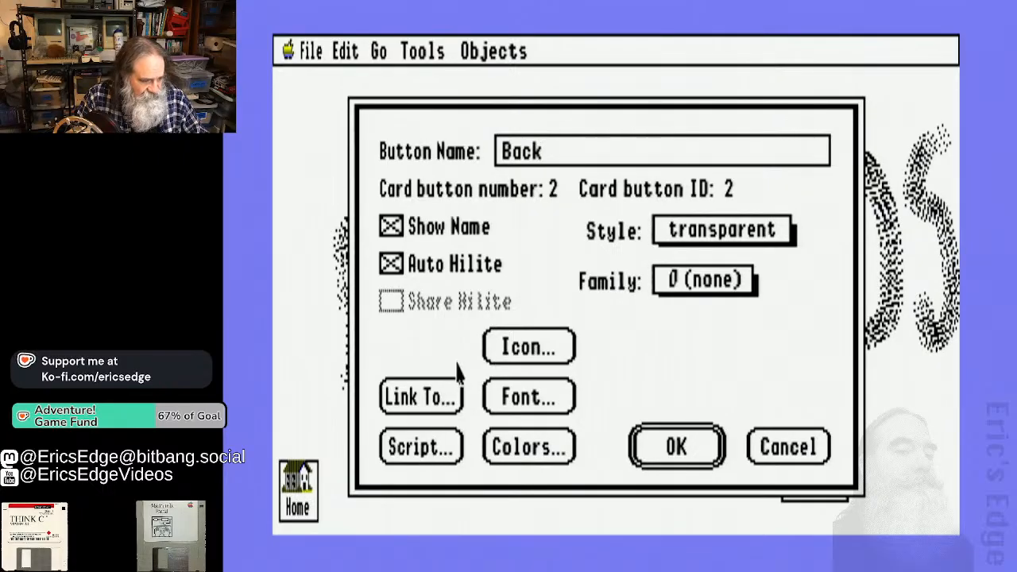
{"action": "left_click", "coordinate": [440, 455]}
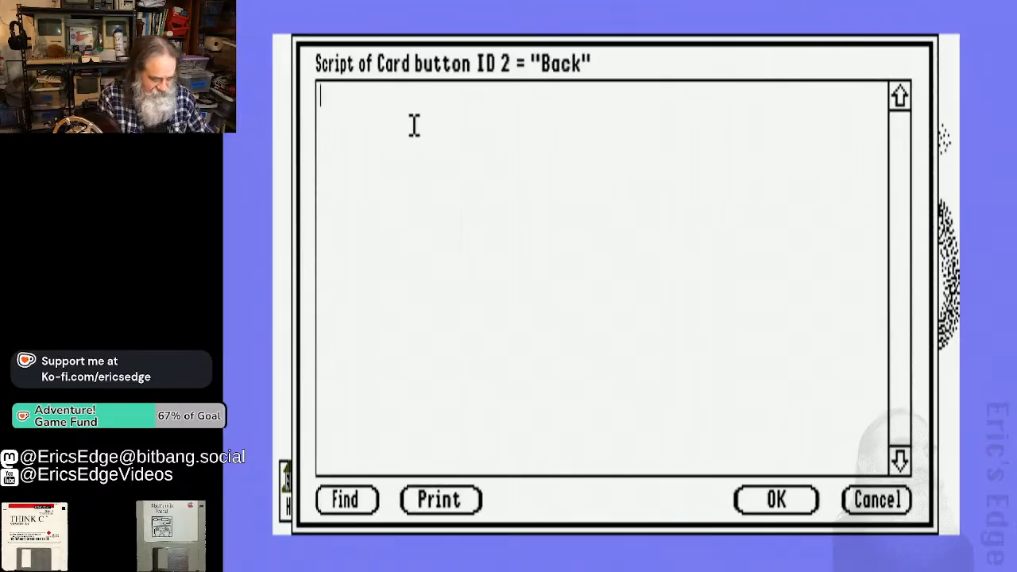
{"action": "type", "text": "on MouseUp"}
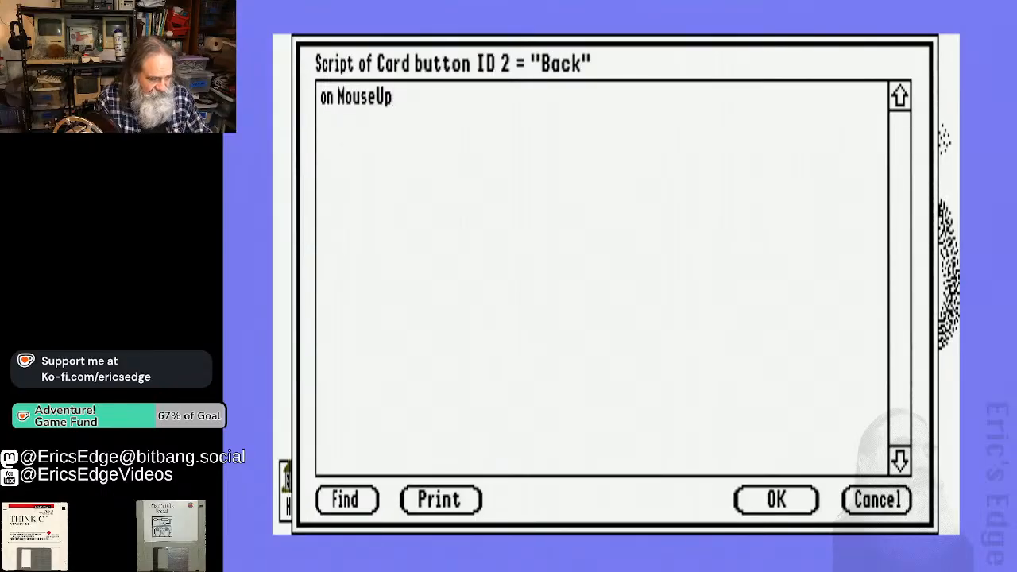
{"action": "key", "text": "Return"}
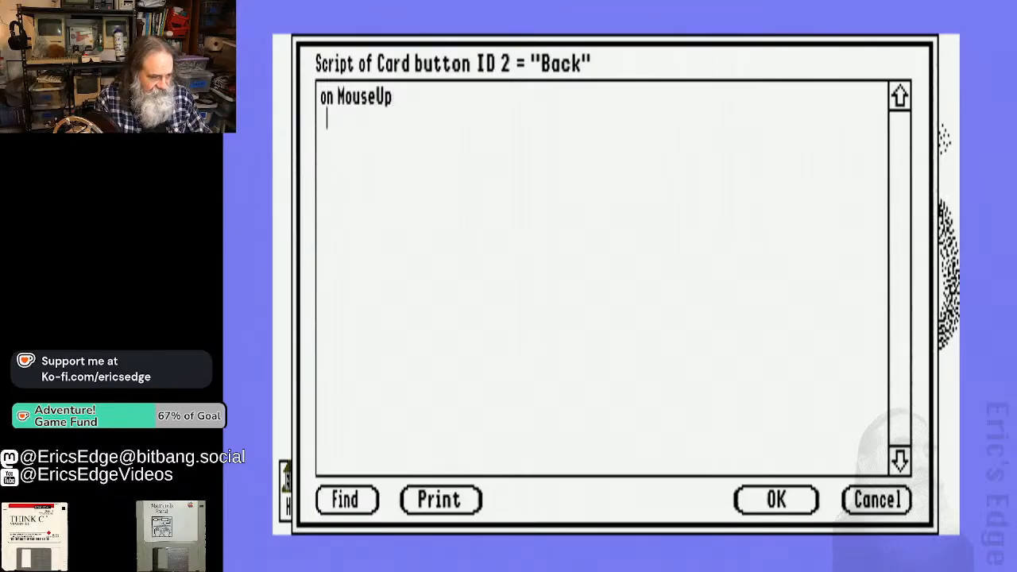
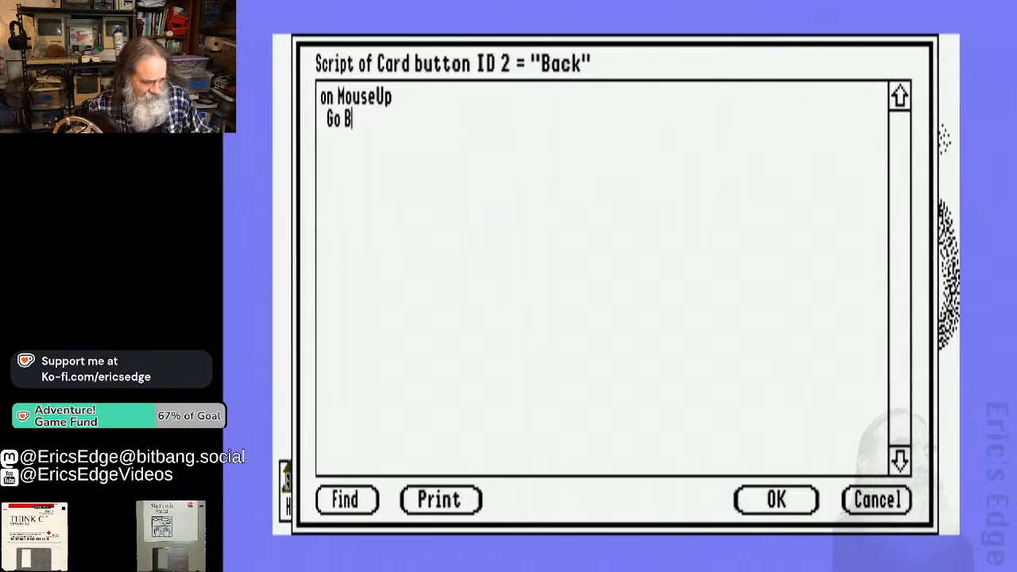
{"action": "type", "text": "k end"}
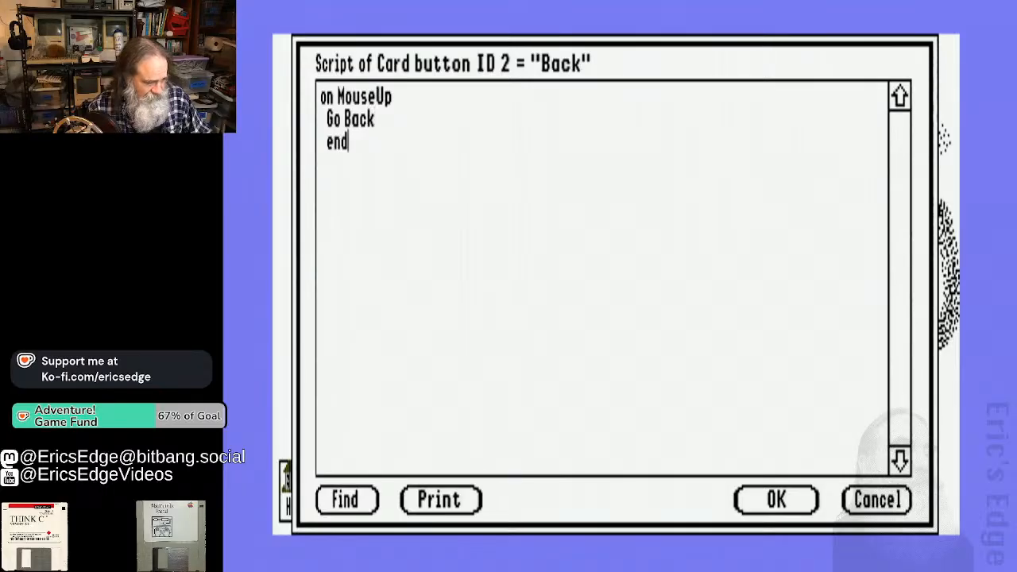
{"action": "type", "text": " MouseUp"}
{"action": "key", "text": "Return"}
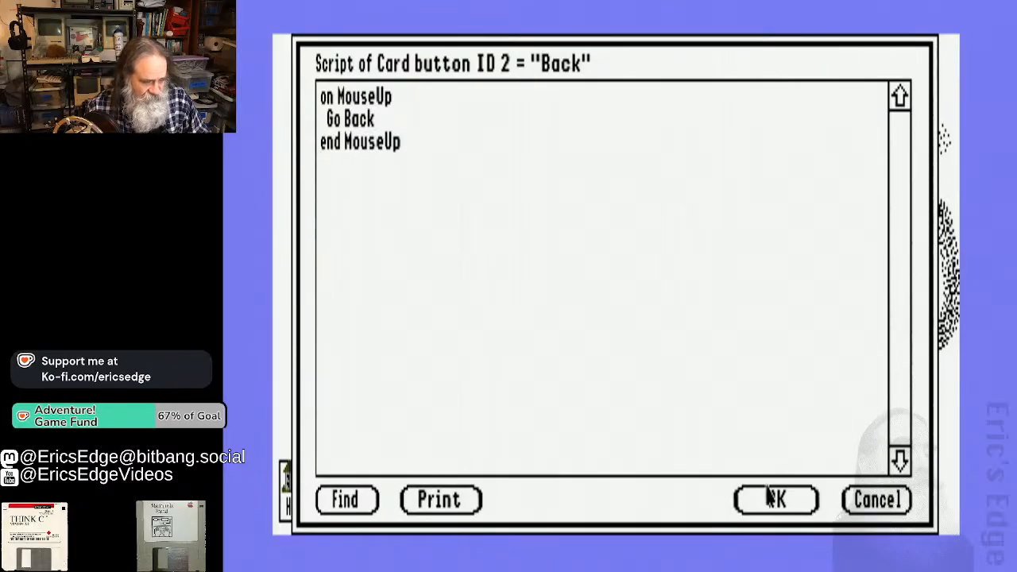
{"action": "left_click", "coordinate": [764, 483]}
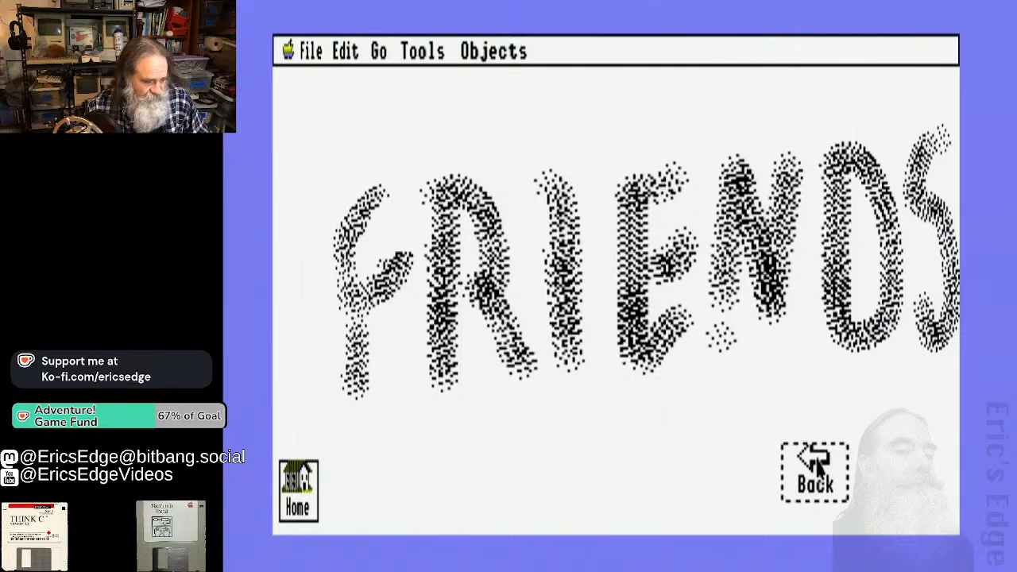
Move the Back button closer to the card's lower-right corner, paste a copy of it and align the copy to its right
{"action": "left_click_drag", "start_coordinate": [813, 461], "coordinate": [865, 480]}
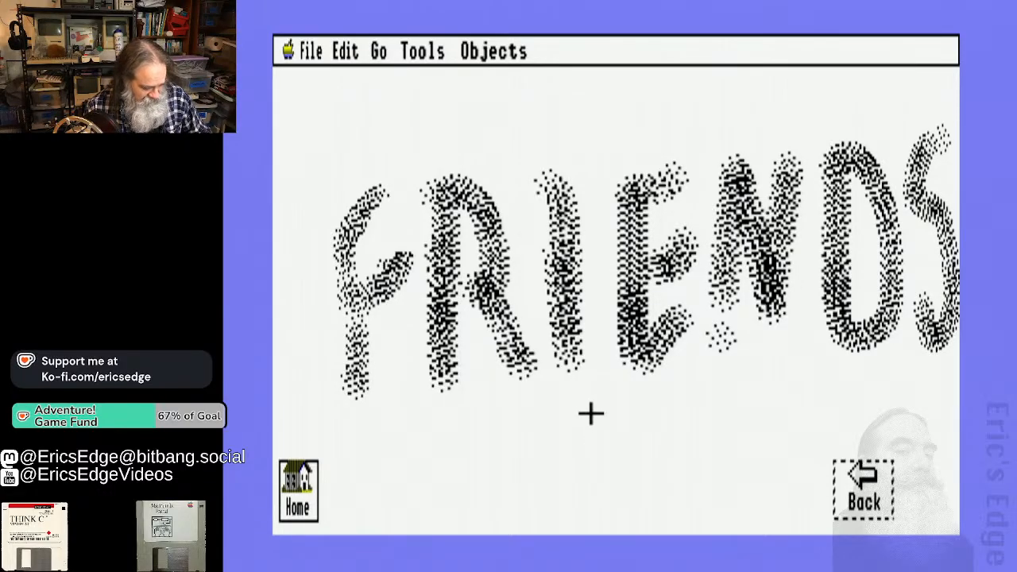
{"action": "key", "text": "ctrl+c"}
{"action": "key", "text": "ctrl+v"}
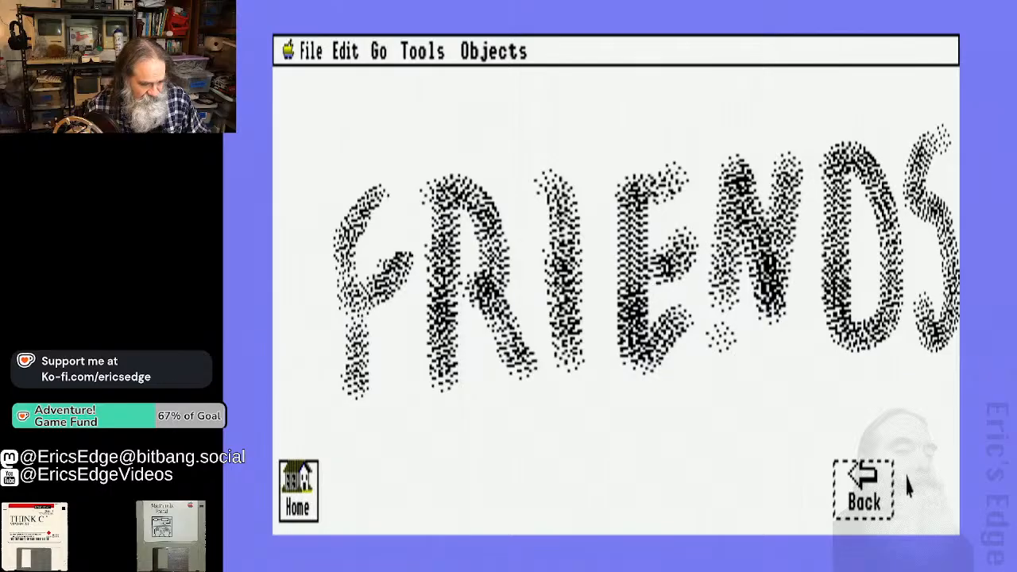
{"action": "key", "text": "ctrl+v"}
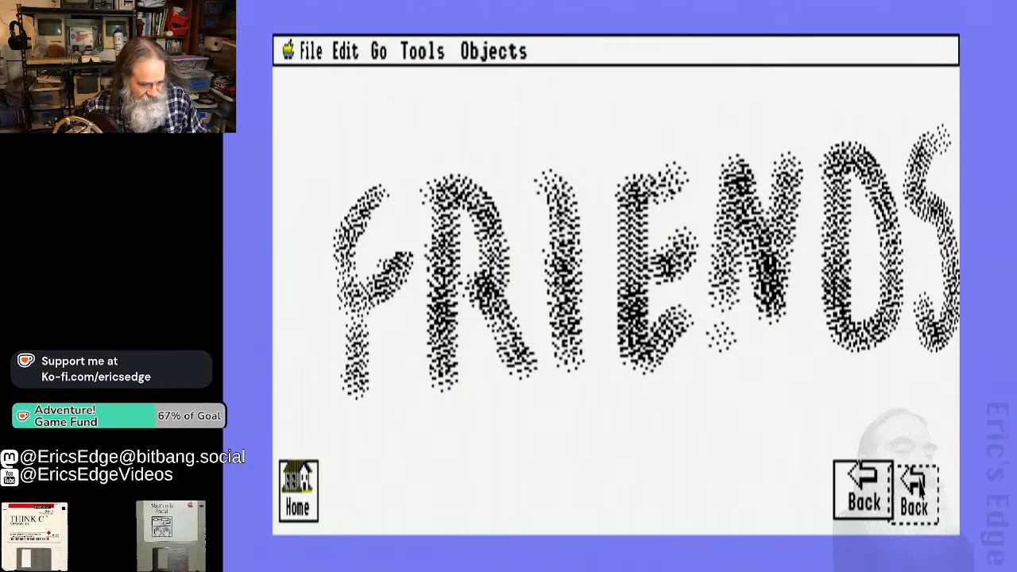
{"action": "mouse_move", "coordinate": [931, 486]}
{"action": "left_mouse_down"}
{"action": "mouse_move", "coordinate": [940, 485]}
{"action": "mouse_move", "coordinate": [930, 482]}
{"action": "left_mouse_up"}
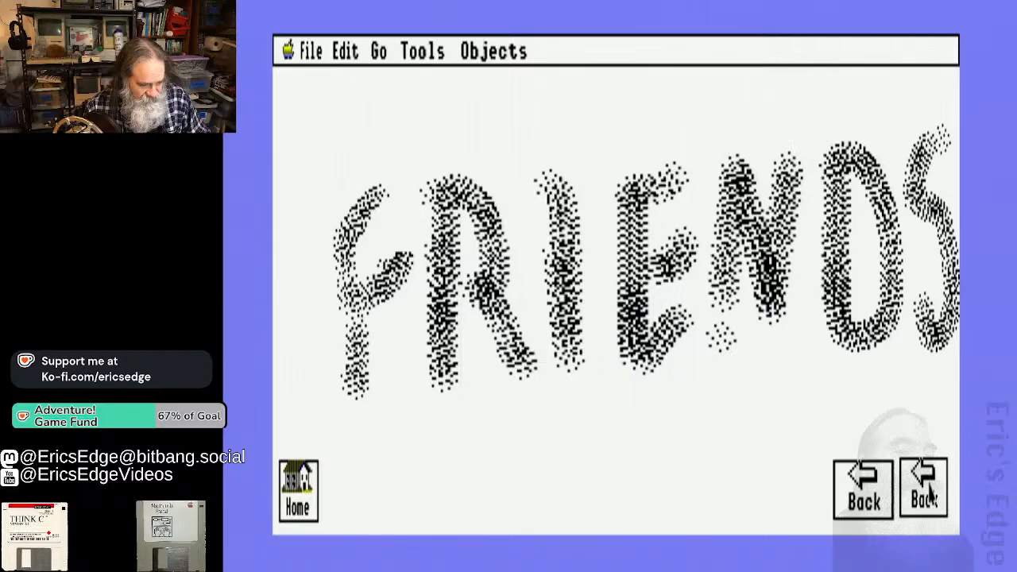
{"action": "left_click_drag", "start_coordinate": [931, 493], "coordinate": [930, 483]}
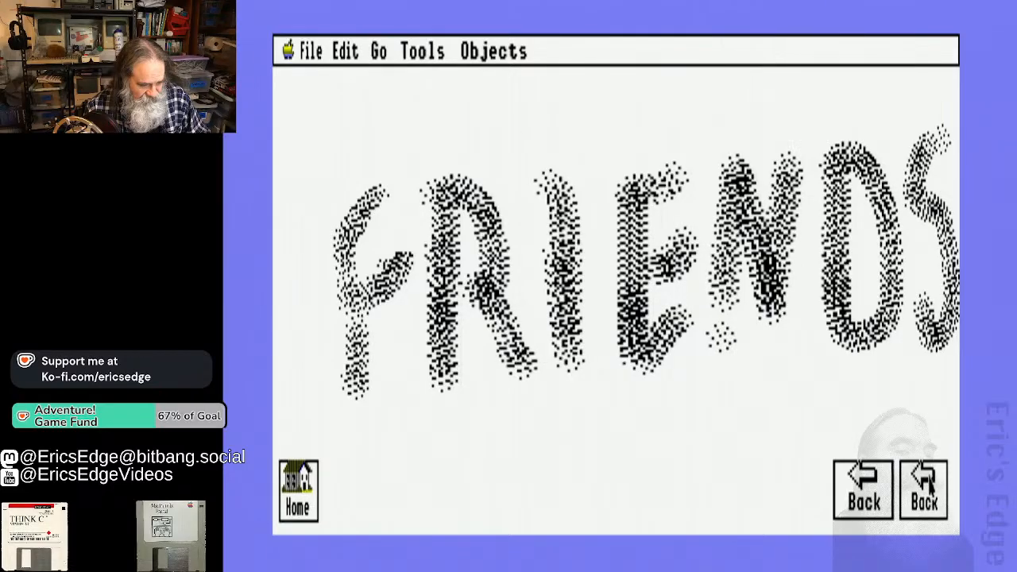
Rename the copied Back button Next and assign it the Lge Next Arrow icon
{"action": "left_click", "coordinate": [930, 488]}
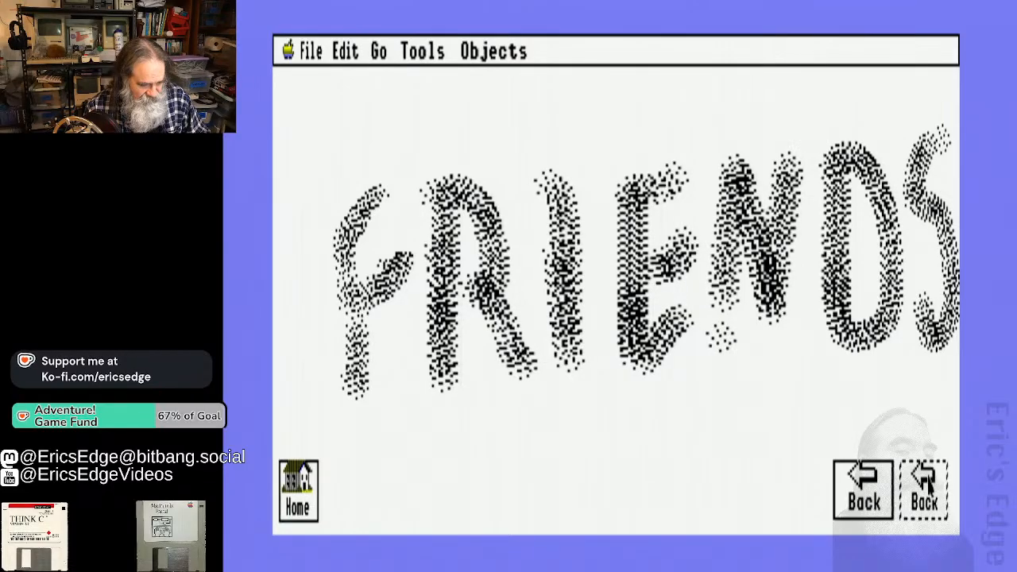
{"action": "double_click", "coordinate": [930, 486]}
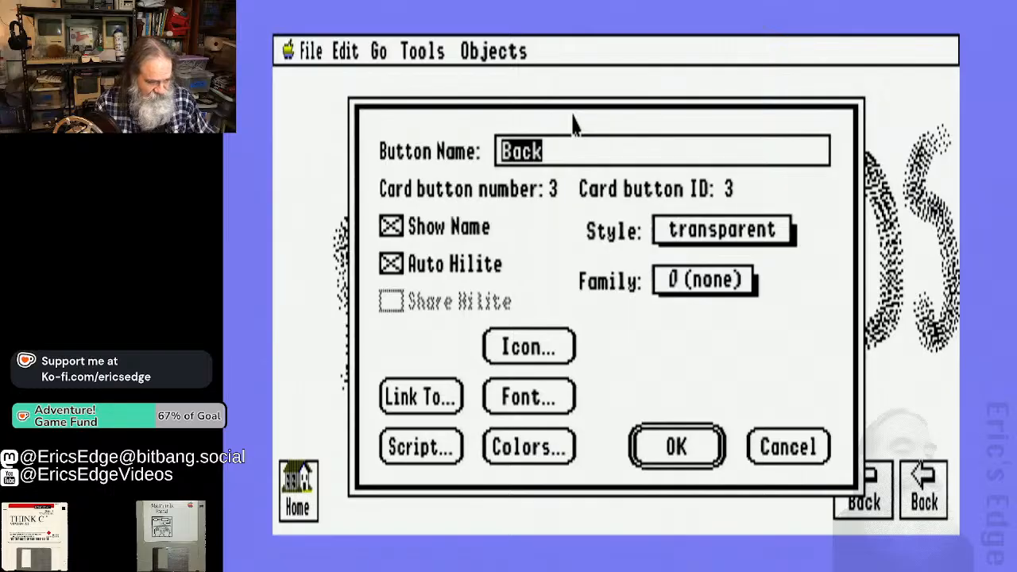
{"action": "type", "text": "Next"}
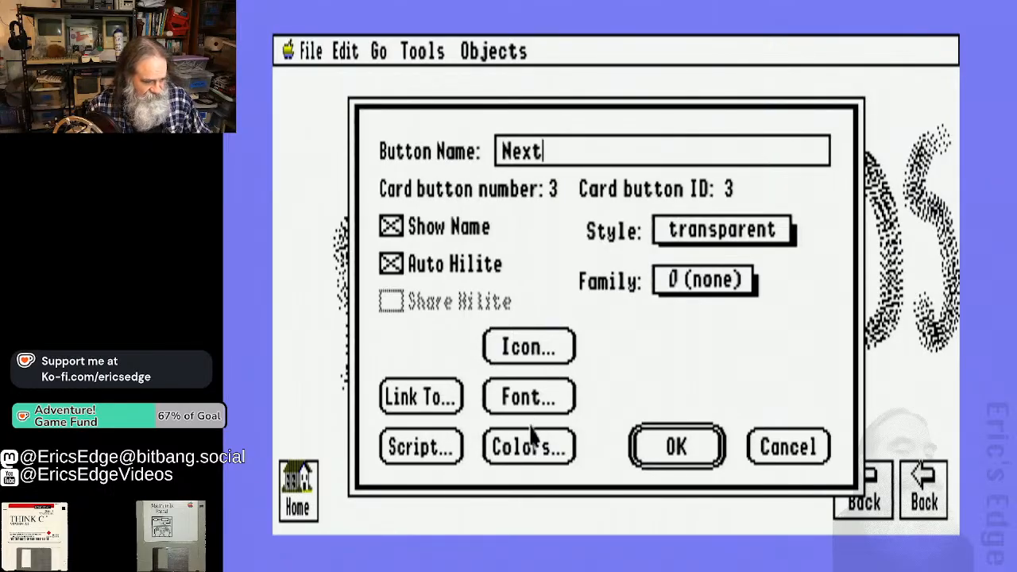
{"action": "left_click", "coordinate": [528, 347]}
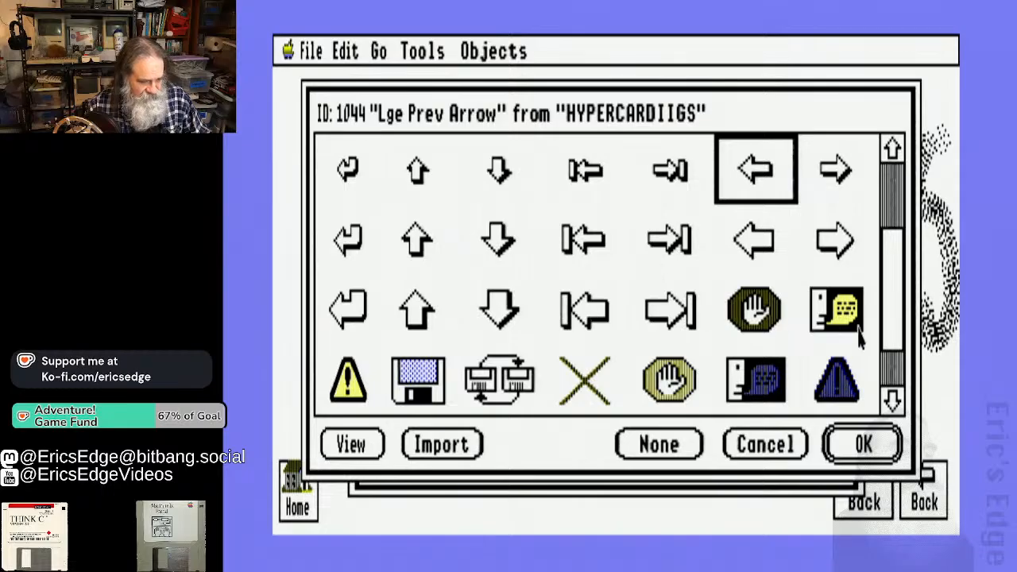
{"action": "left_click", "coordinate": [836, 169]}
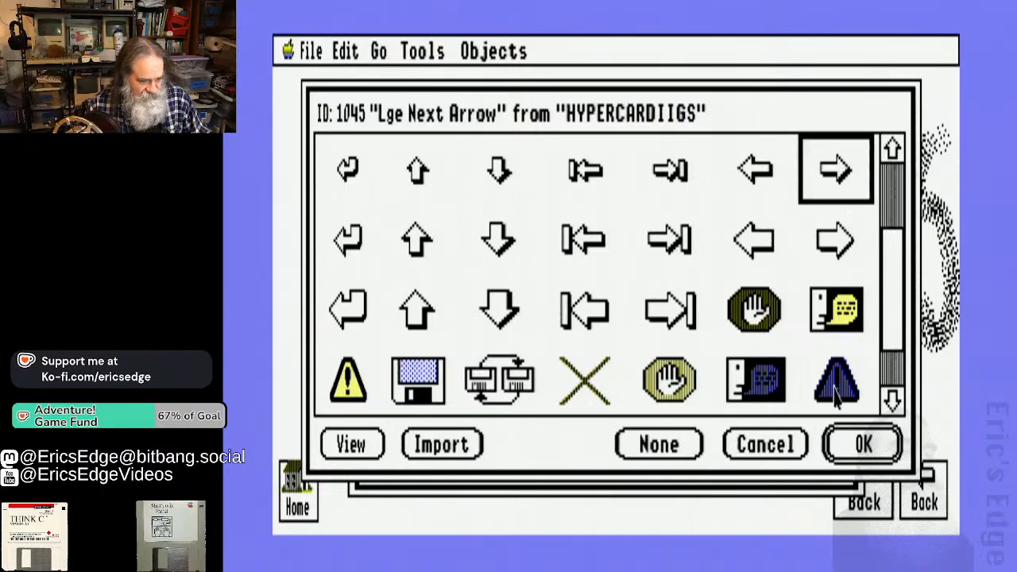
{"action": "left_click", "coordinate": [866, 445]}
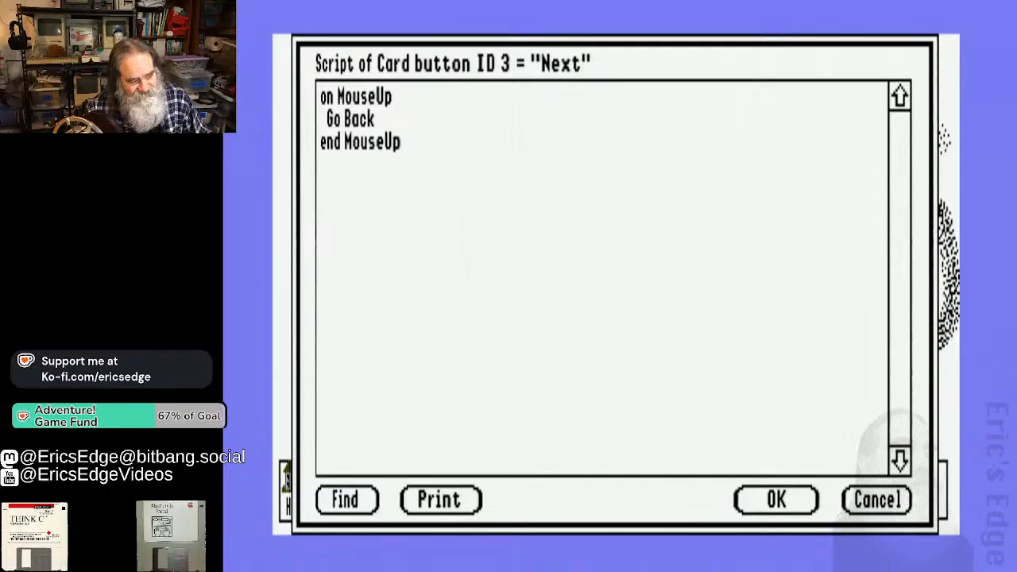
Change the Next button's script command to Go Next and save the script
{"action": "double_click", "coordinate": [359, 118]}
{"action": "type", "text": "Next"}
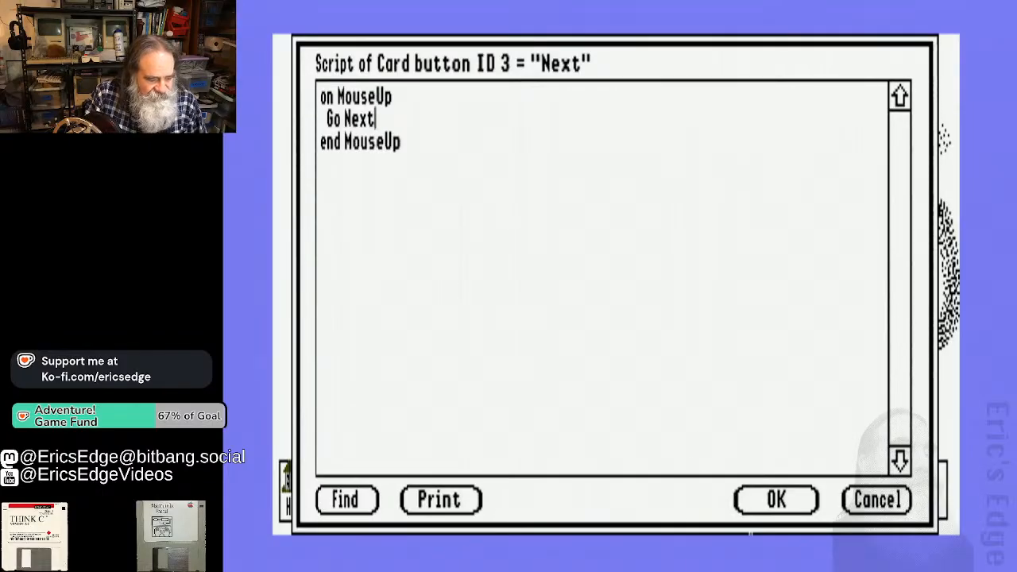
{"action": "left_click", "coordinate": [778, 501]}
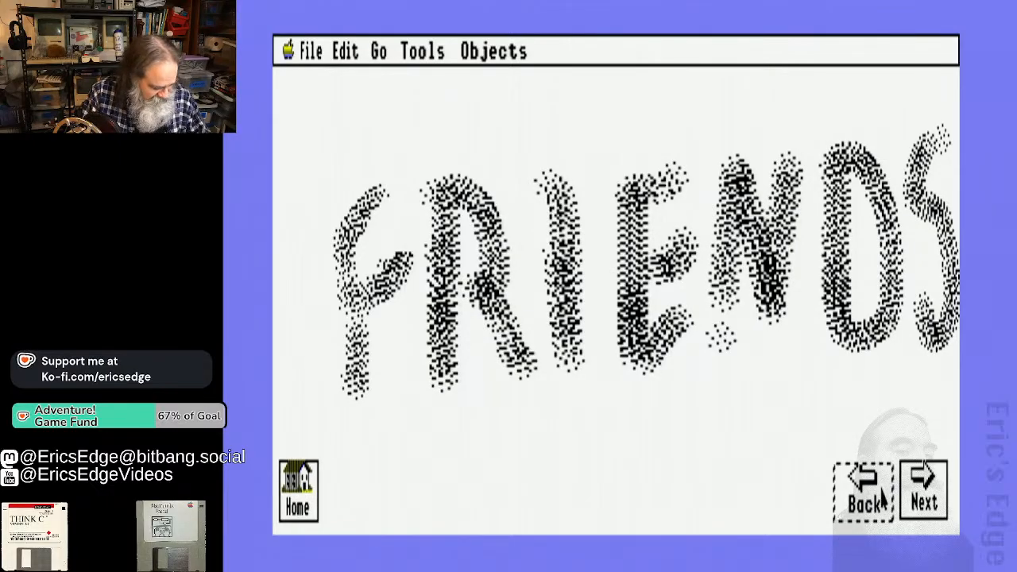
Transfer the Back button from the card to the background by cutting and pasting it, and return to the card layer
{"action": "key", "text": "ctrl+x"}
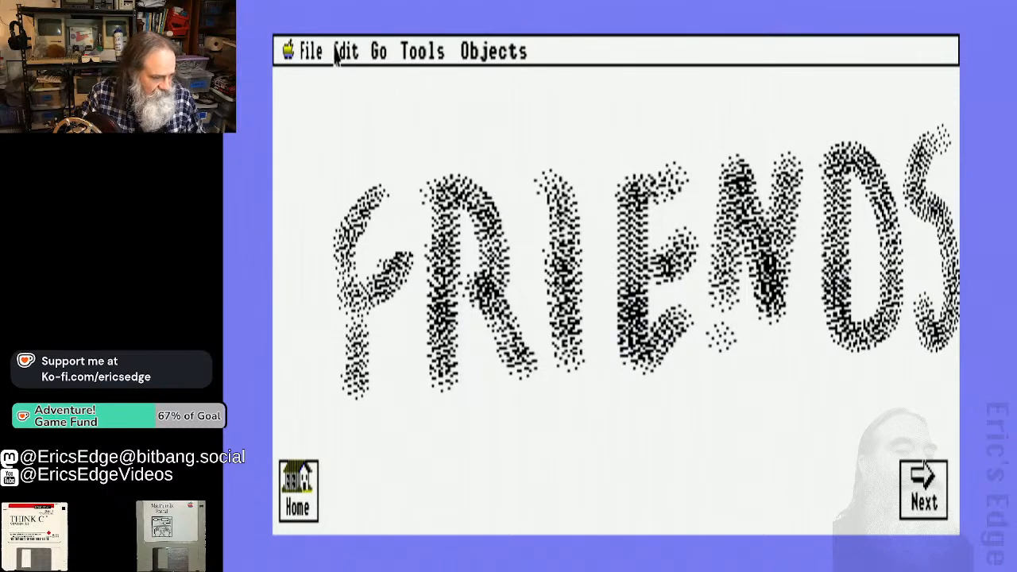
{"action": "left_click_drag", "start_coordinate": [337, 53], "coordinate": [370, 470]}
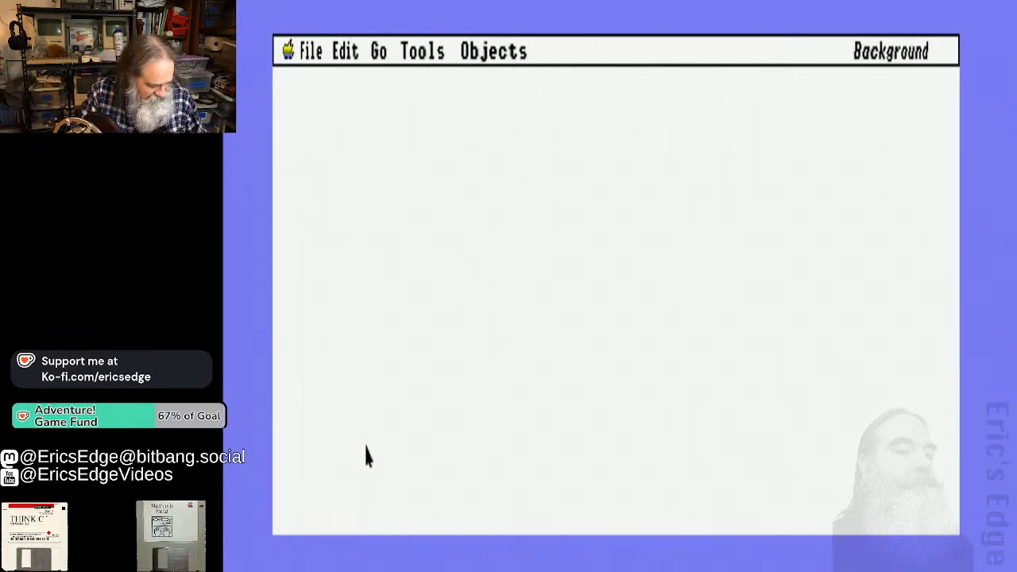
{"action": "key", "text": "super+v"}
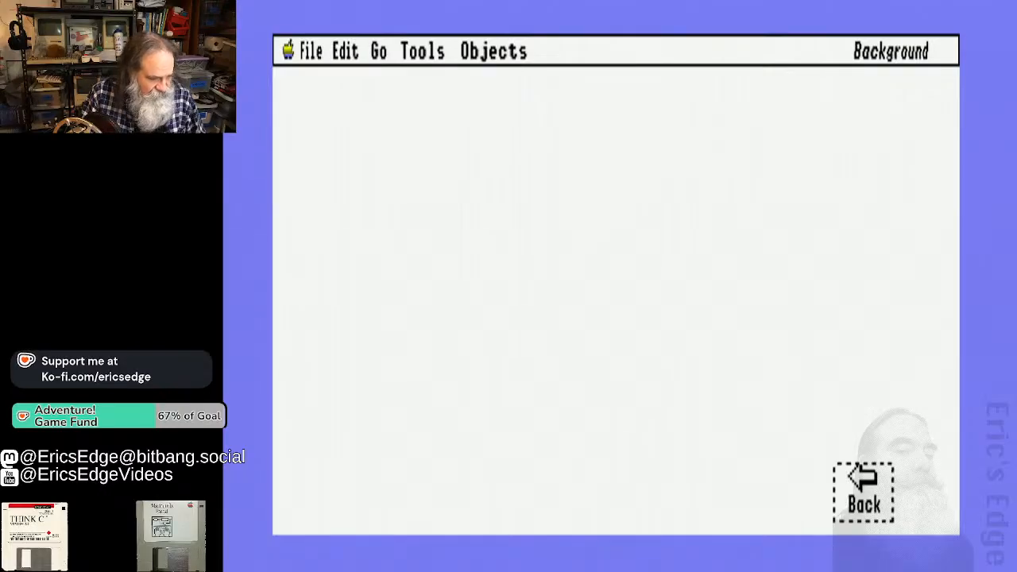
{"action": "left_click_drag", "start_coordinate": [347, 67], "coordinate": [364, 477]}
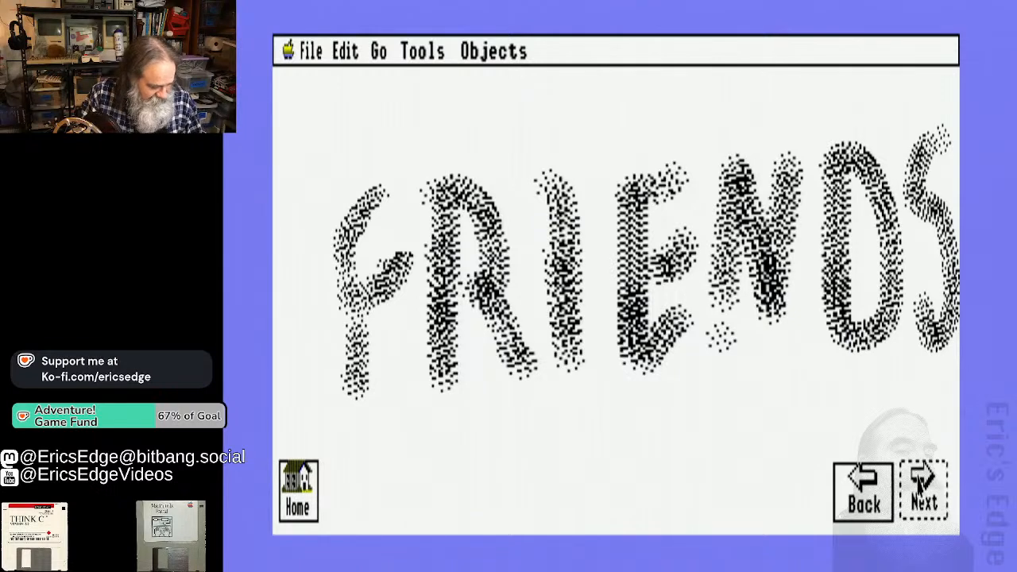
Transfer the Next button from the card to the background and align the Back button with it, returning to the card layer
{"action": "key", "text": "super+c"}
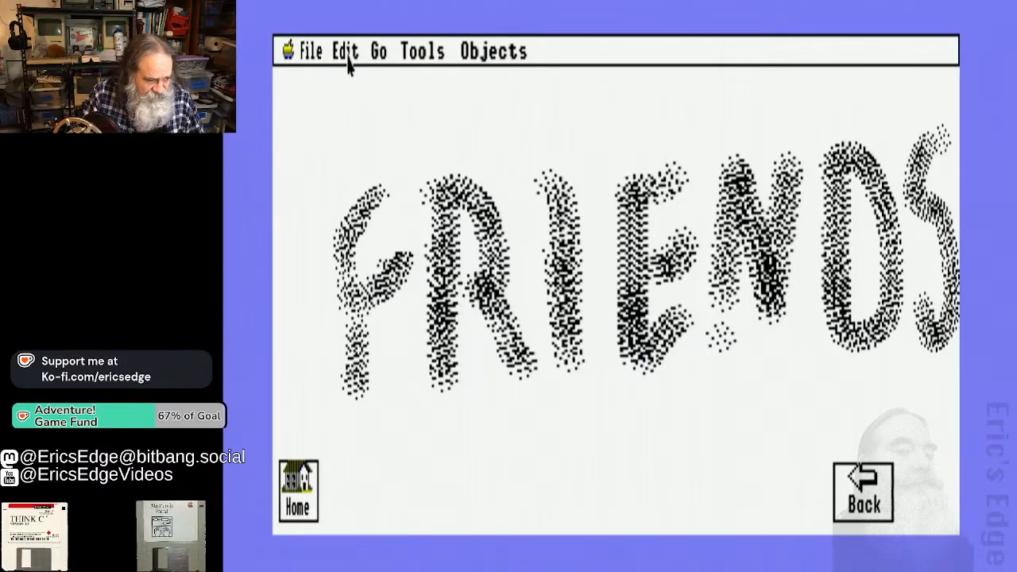
{"action": "left_click_drag", "start_coordinate": [347, 64], "coordinate": [401, 450]}
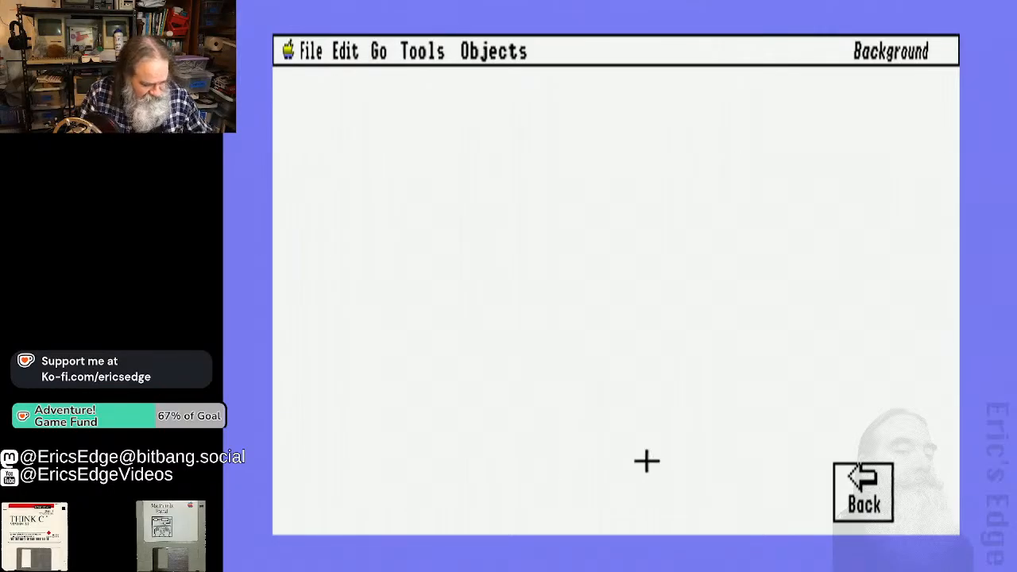
{"action": "key", "text": "super+b"}
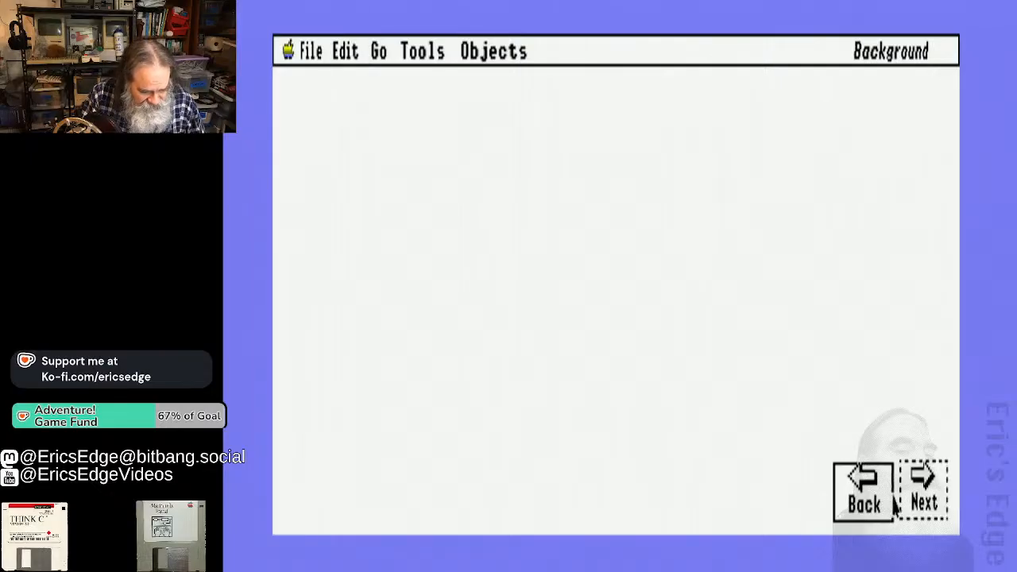
{"action": "left_click_drag", "start_coordinate": [890, 507], "coordinate": [890, 500]}
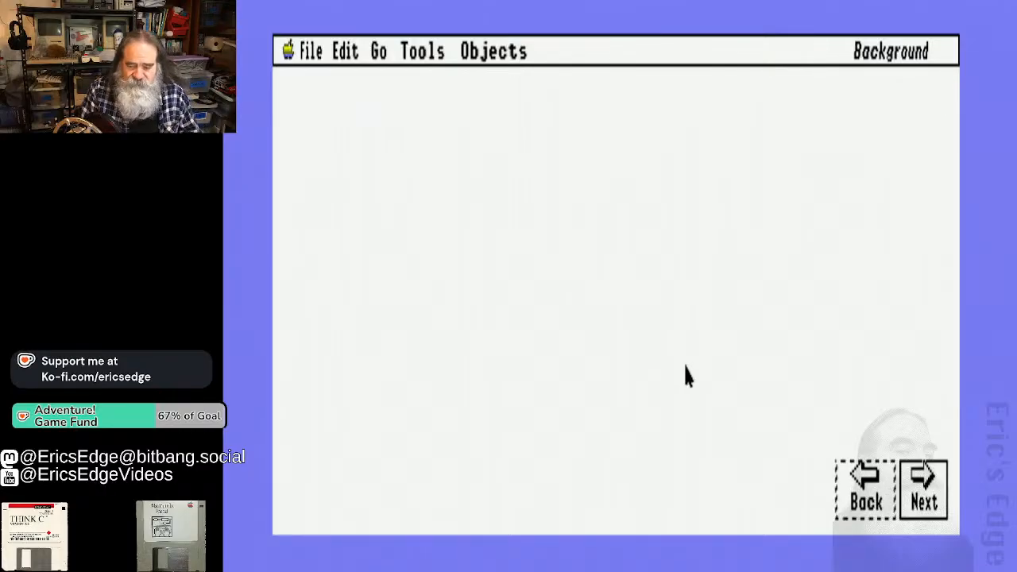
{"action": "left_click", "coordinate": [679, 378]}
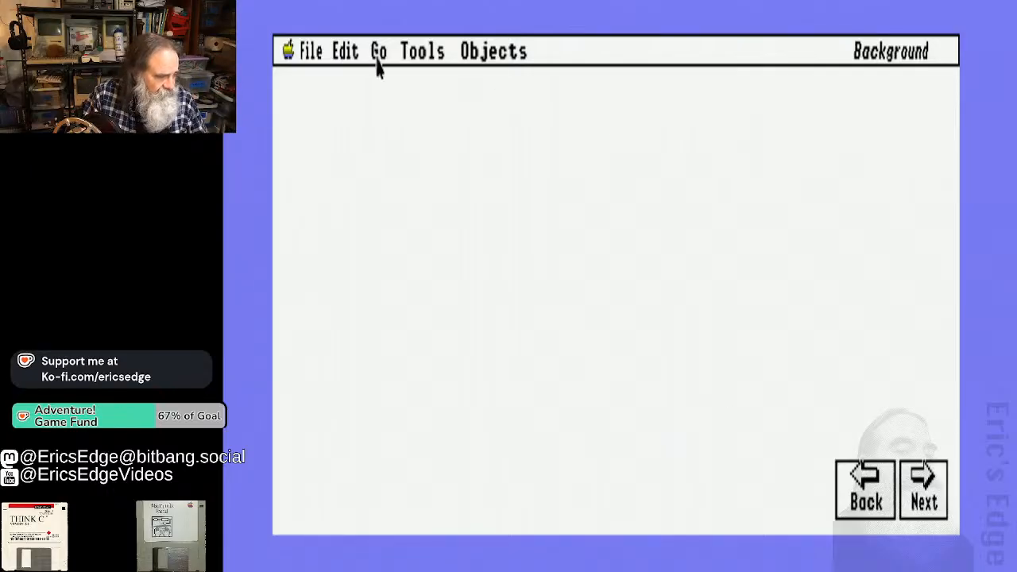
{"action": "left_click_drag", "start_coordinate": [359, 52], "coordinate": [379, 450]}
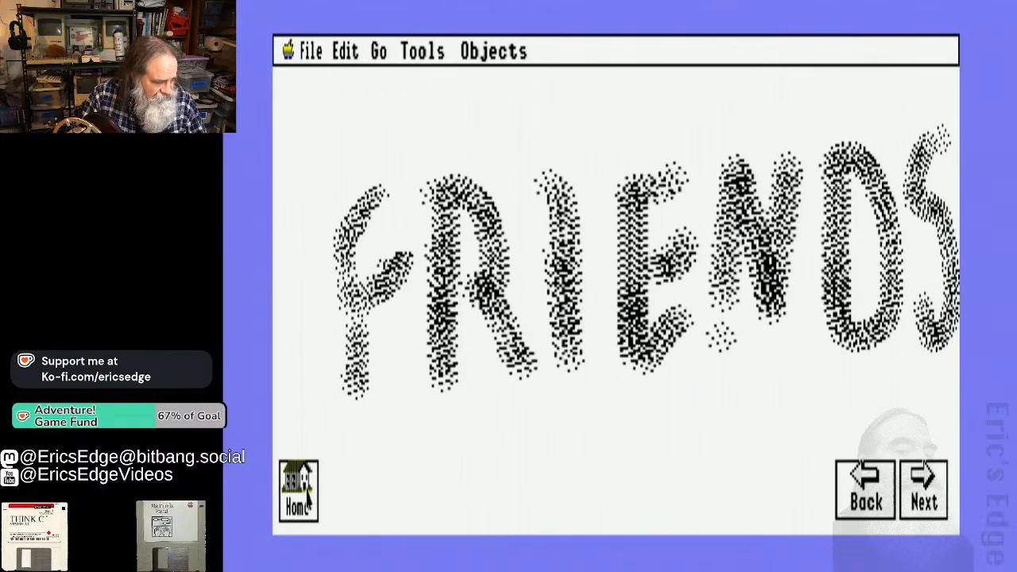
Transfer the Home button from the card to the background and return to the card layer
{"action": "left_click", "coordinate": [308, 497]}
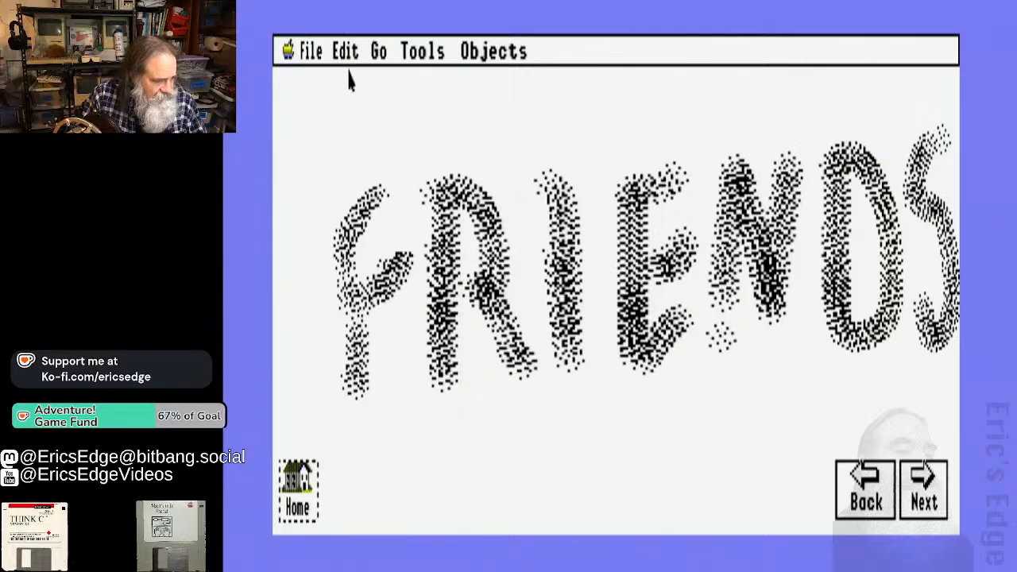
{"action": "left_click_drag", "start_coordinate": [347, 59], "coordinate": [354, 150]}
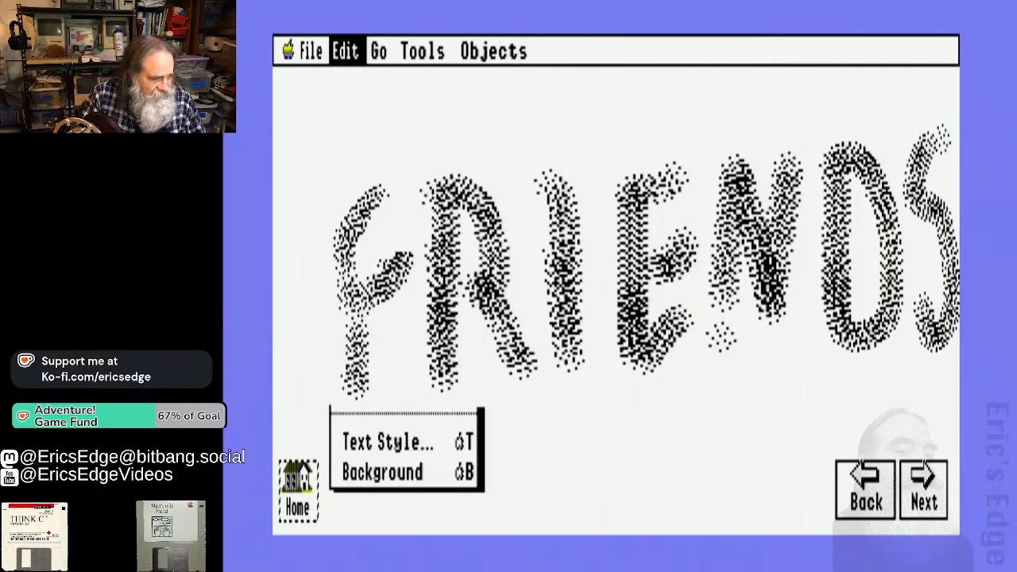
{"action": "left_click", "coordinate": [346, 64]}
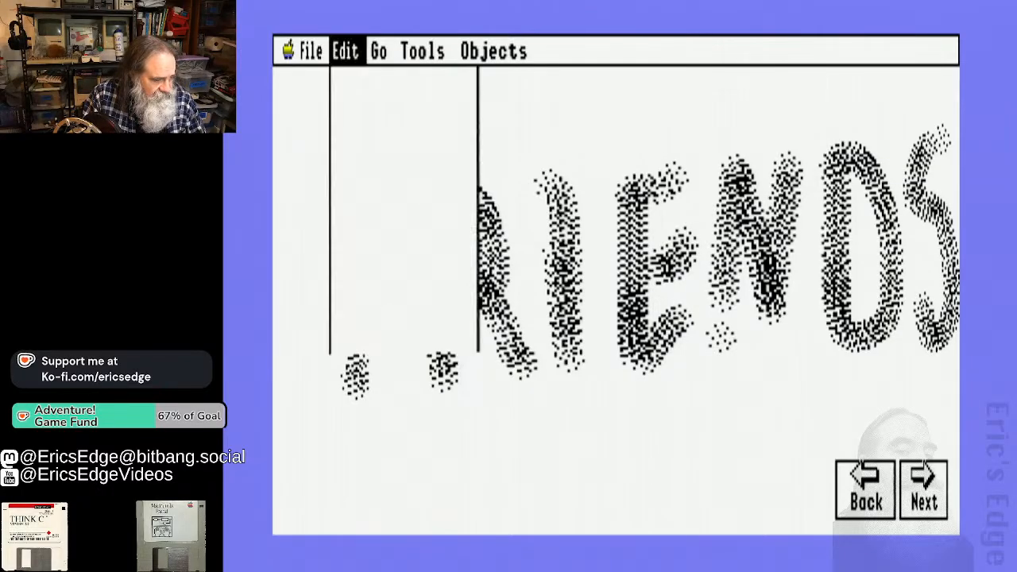
{"action": "left_click_drag", "start_coordinate": [347, 64], "coordinate": [361, 333]}
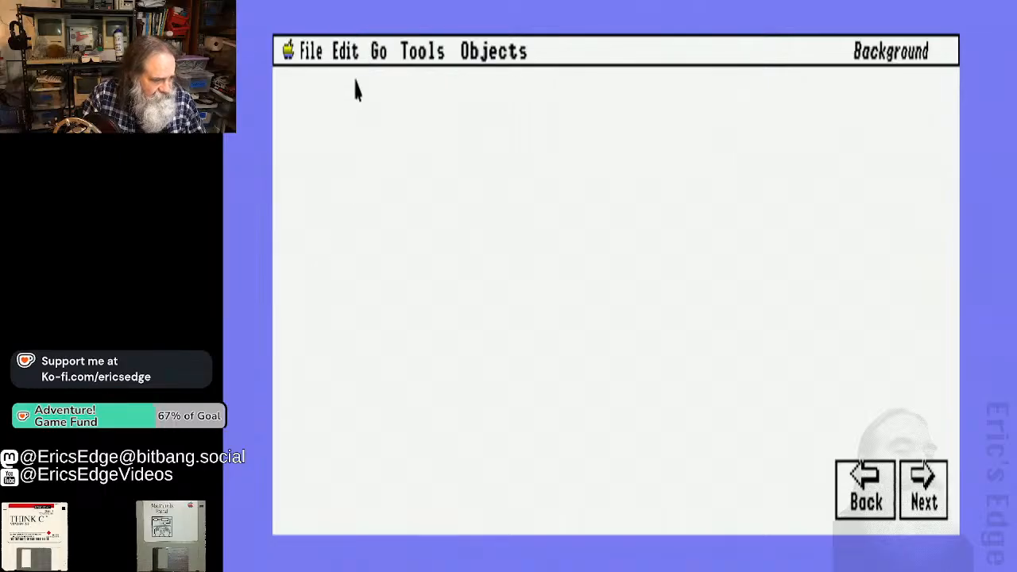
{"action": "left_click_drag", "start_coordinate": [357, 53], "coordinate": [358, 201]}
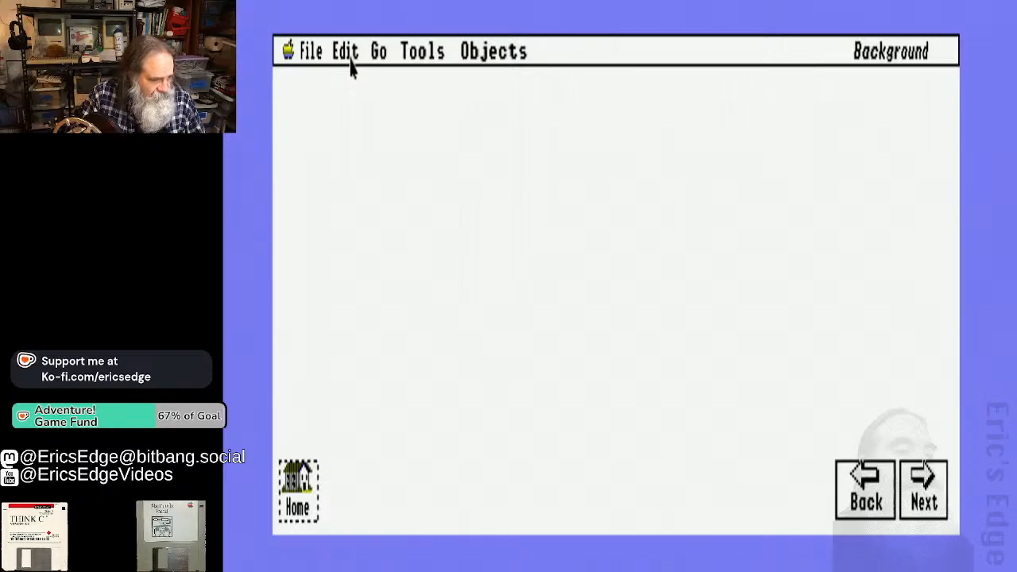
{"action": "left_click_drag", "start_coordinate": [353, 64], "coordinate": [374, 475]}
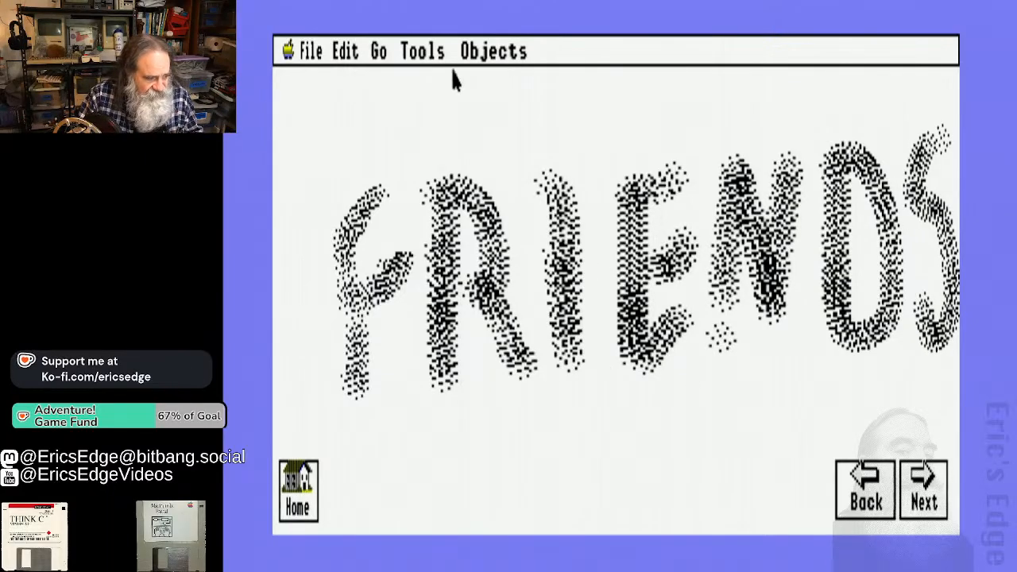
Add a new card that shares the Home, Back and Next background buttons
{"action": "left_click", "coordinate": [346, 56]}
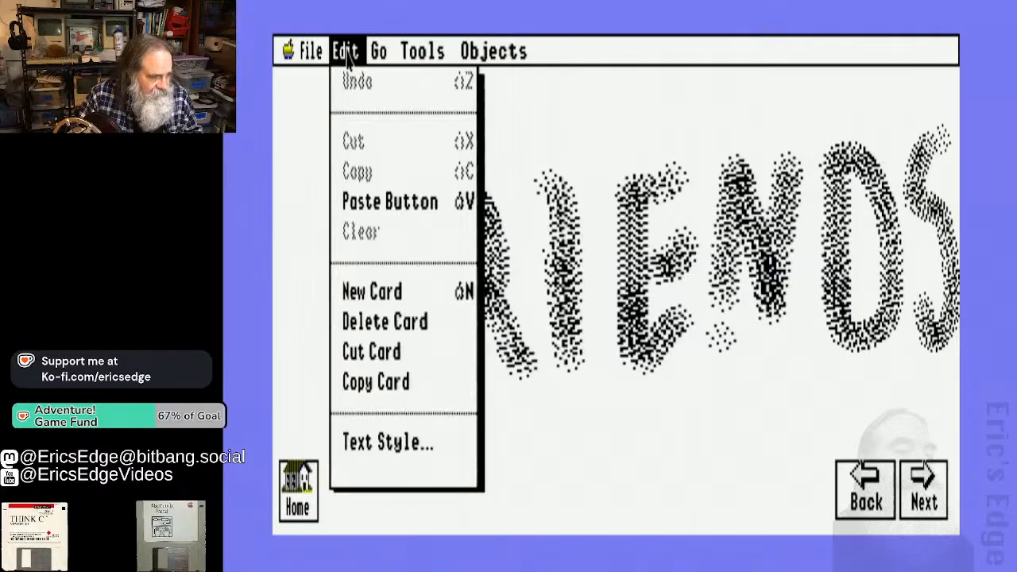
{"action": "left_click_drag", "start_coordinate": [347, 56], "coordinate": [367, 294]}
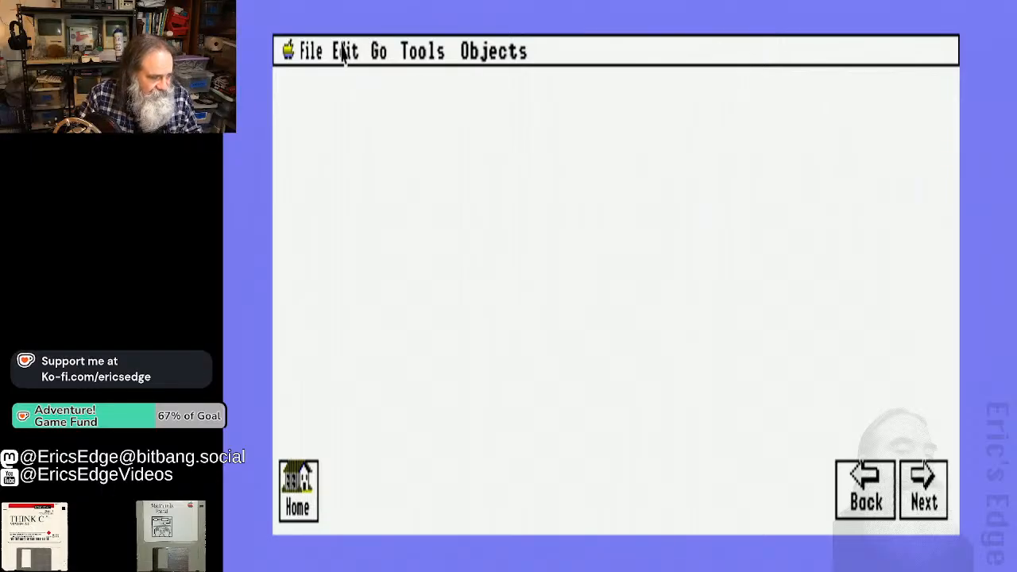
Try adding a card with a new empty background, view its card info and delete that card
{"action": "left_click_drag", "start_coordinate": [343, 54], "coordinate": [494, 419]}
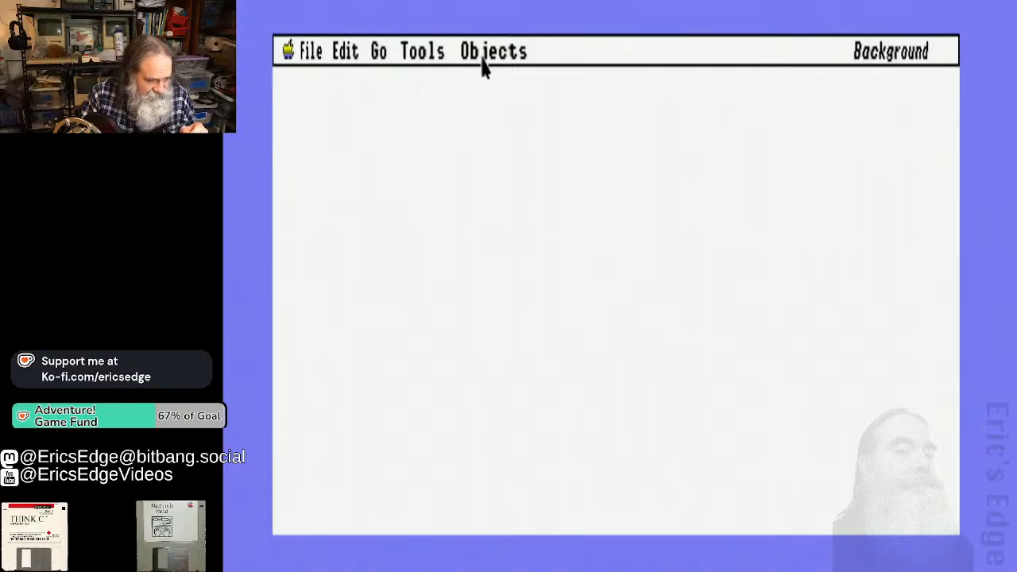
{"action": "left_click_drag", "start_coordinate": [484, 68], "coordinate": [484, 137]}
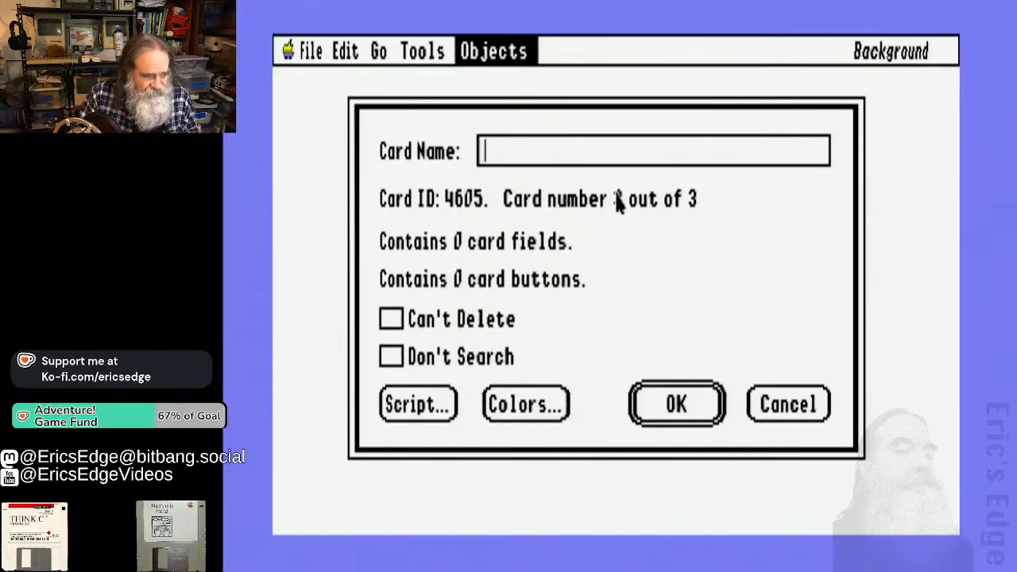
{"action": "left_click", "coordinate": [787, 404]}
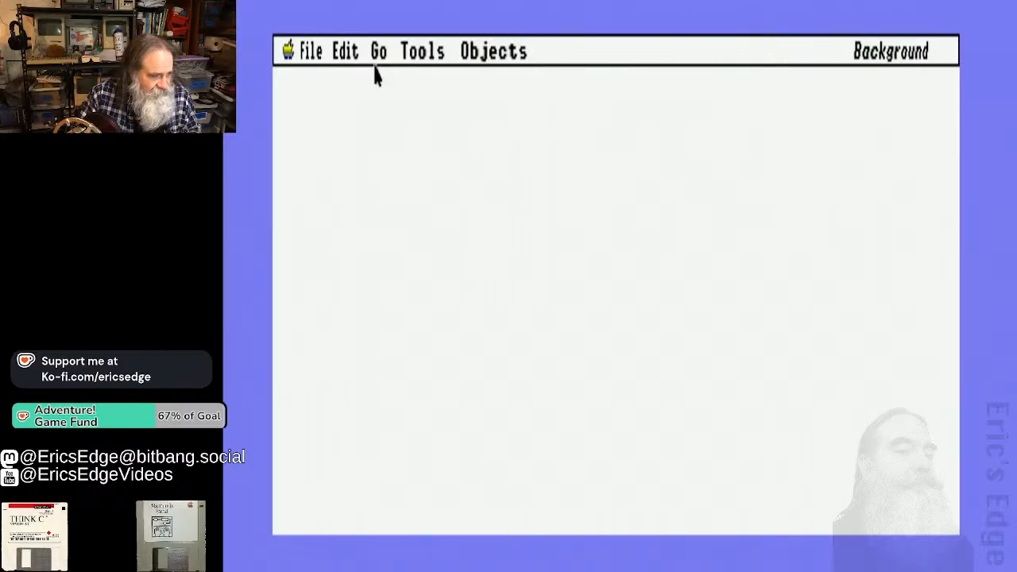
{"action": "left_click", "coordinate": [342, 58]}
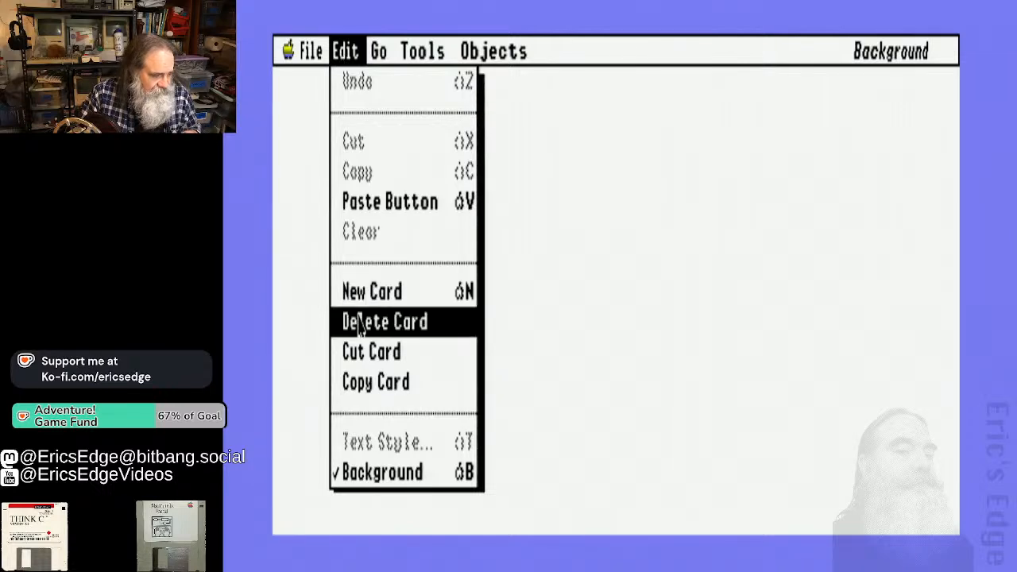
{"action": "left_click", "coordinate": [359, 322]}
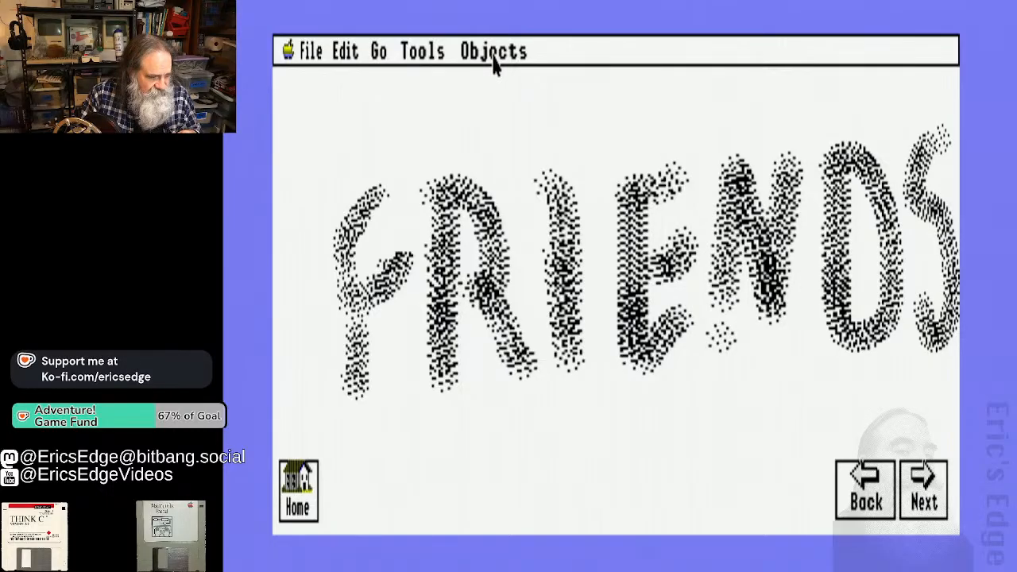
Name the FRIENDS title card Splash and switch from the Button tool to the Browse tool
{"action": "left_click_drag", "start_coordinate": [493, 67], "coordinate": [499, 150]}
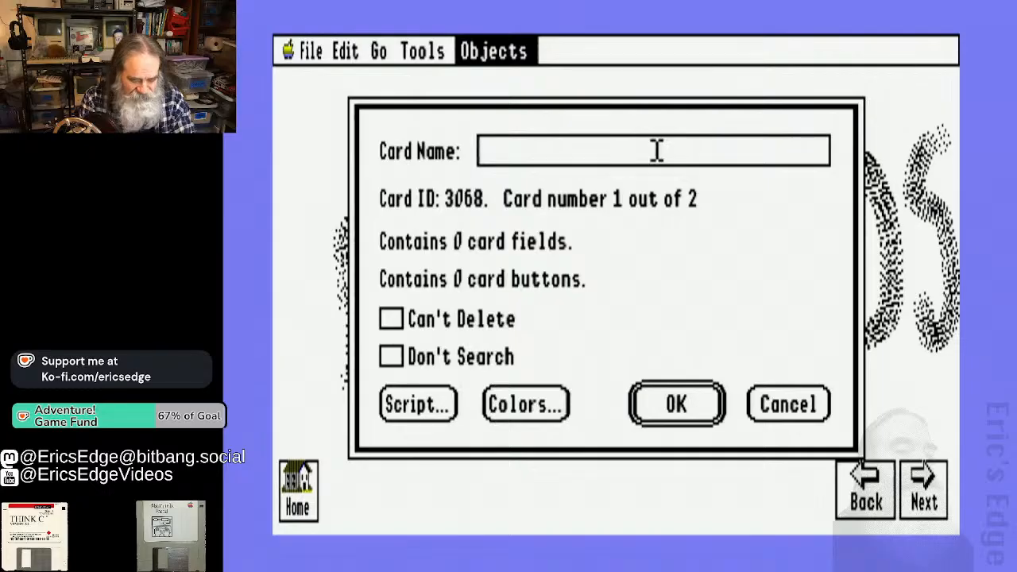
{"action": "type", "text": "Splash"}
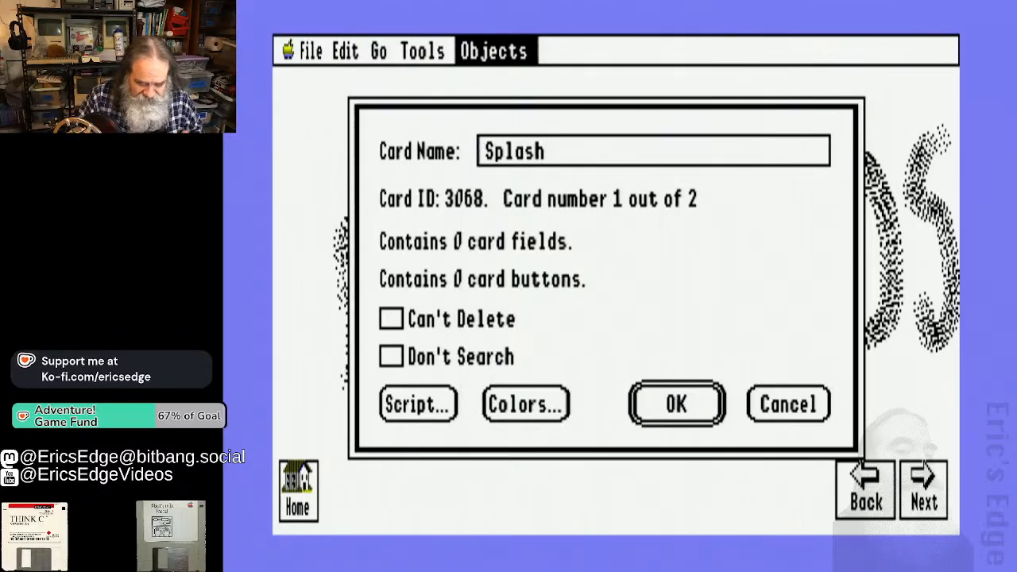
{"action": "left_click", "coordinate": [699, 407]}
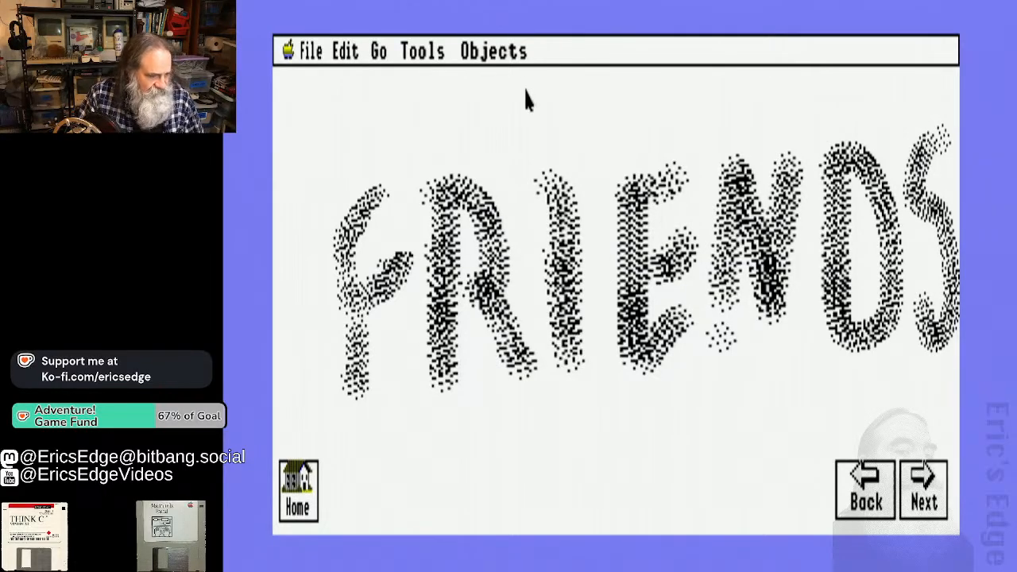
{"action": "left_click_drag", "start_coordinate": [429, 67], "coordinate": [640, 521]}
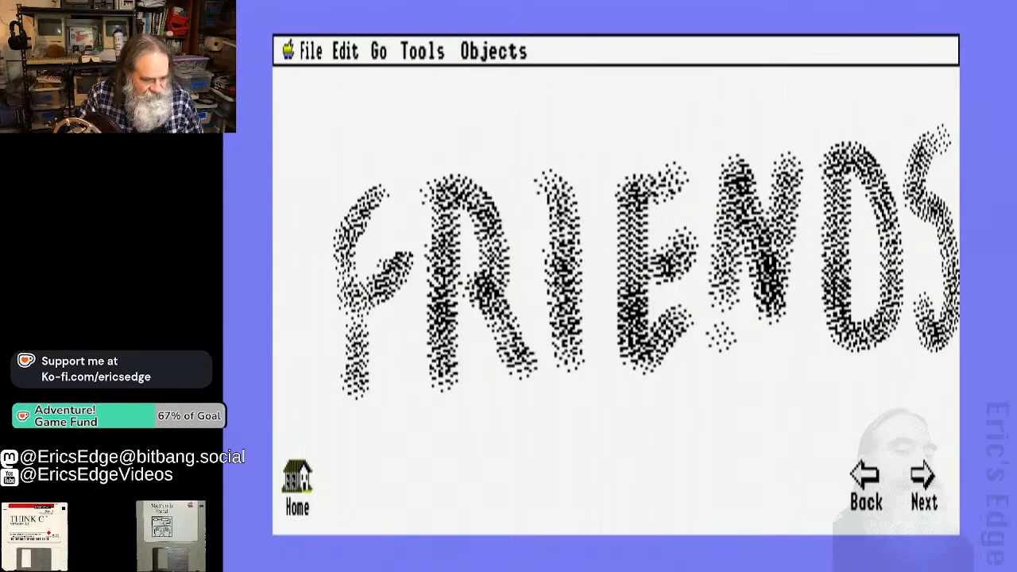
Test the Next and Back buttons by going to the blank card and returning to the FRIENDS title card
{"action": "left_click", "coordinate": [924, 494]}
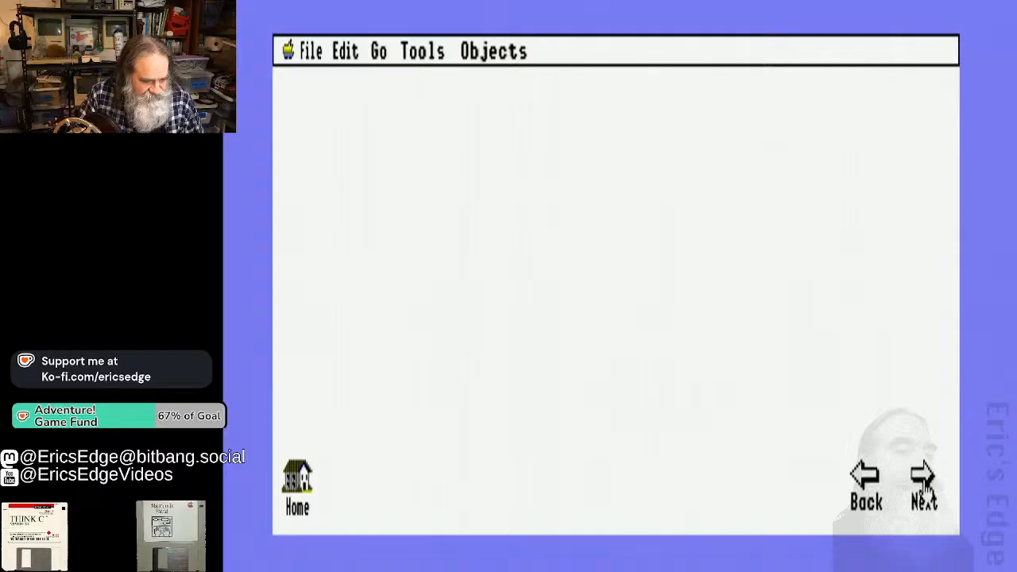
{"action": "left_click", "coordinate": [870, 481]}
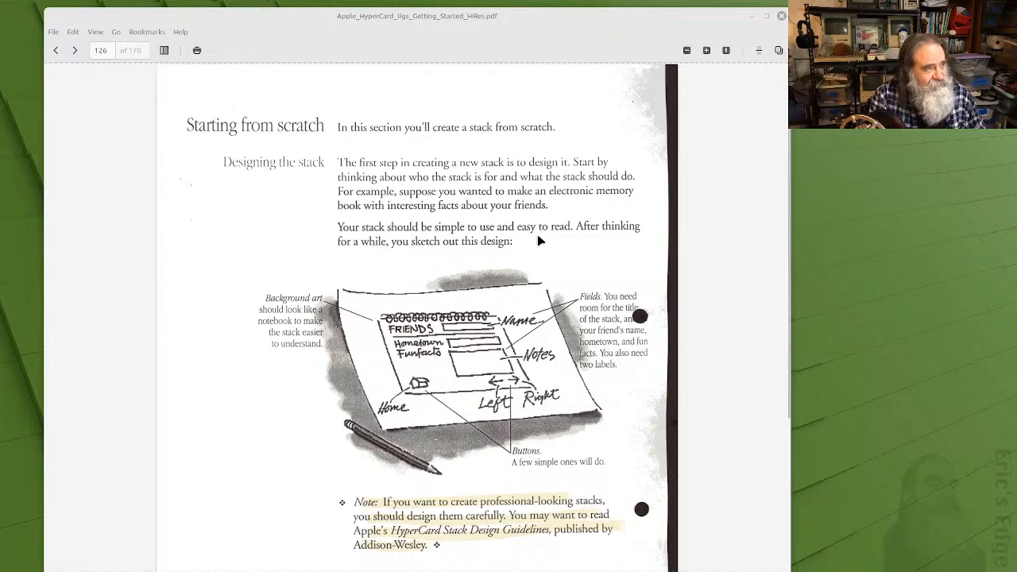
Switch to the HyperCard manual PDF and page forward from page 126 past the field instructions on page 133
{"action": "left_click", "coordinate": [73, 51]}
{"action": "left_click", "coordinate": [74, 51]}
{"action": "left_click", "coordinate": [73, 50]}
{"action": "left_click", "coordinate": [74, 51]}
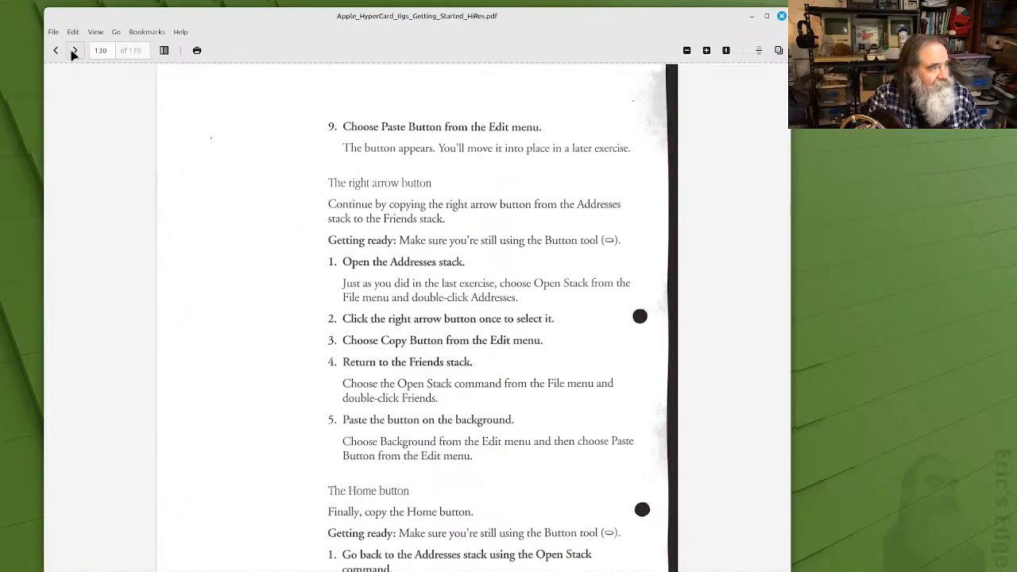
{"action": "left_click", "coordinate": [73, 51]}
{"action": "left_click", "coordinate": [73, 51]}
{"action": "left_click", "coordinate": [73, 51]}
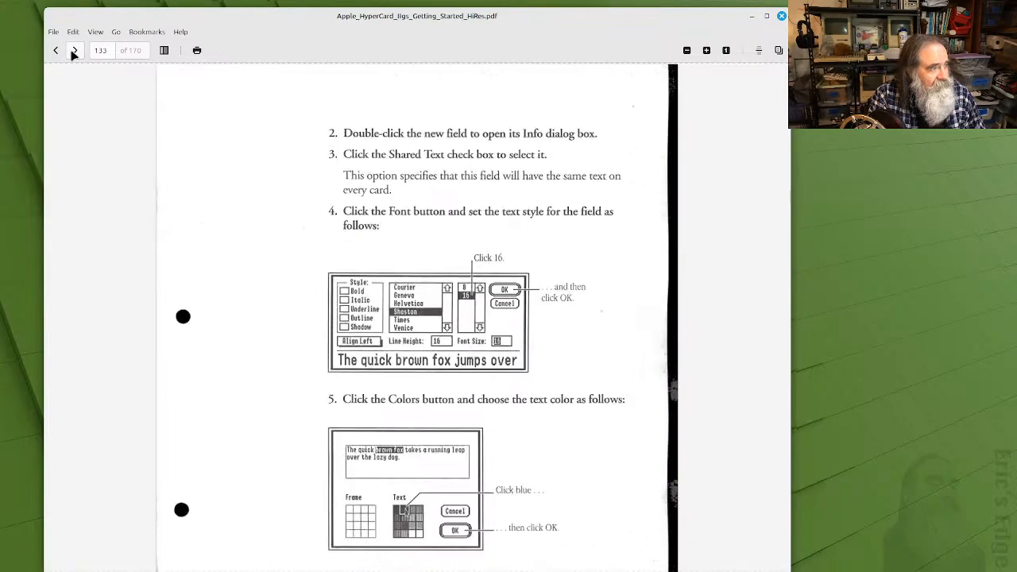
{"action": "left_click", "coordinate": [74, 51]}
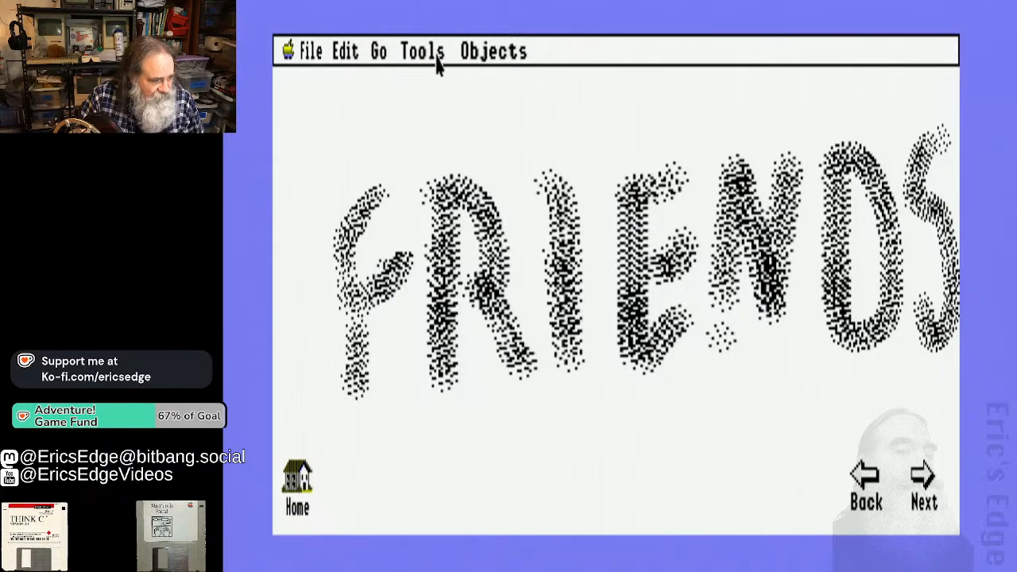
Return to the Friends stack in HyperCard and go to the blank second card
{"action": "left_click_drag", "start_coordinate": [435, 63], "coordinate": [418, 235]}
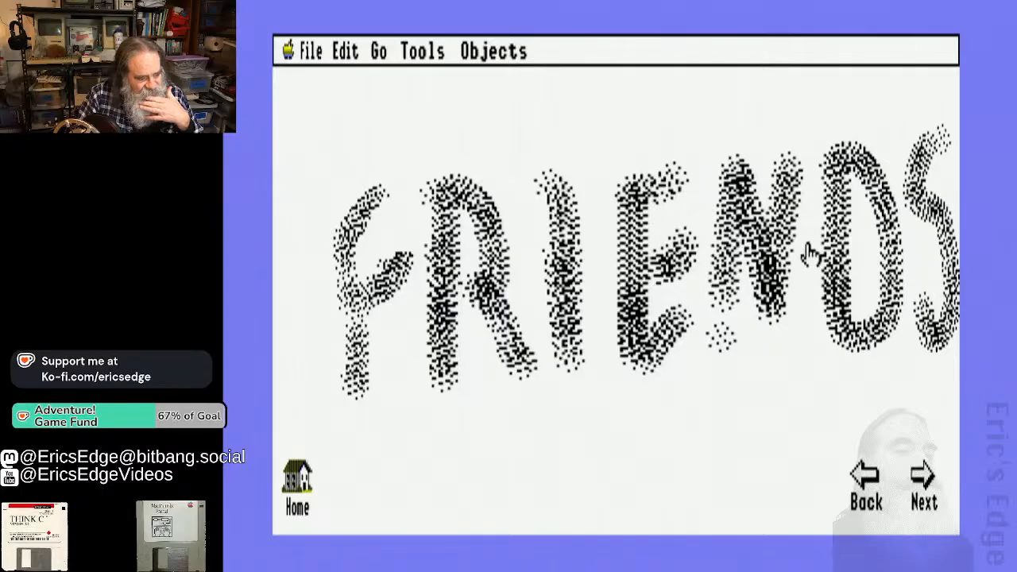
{"action": "left_click", "coordinate": [926, 475]}
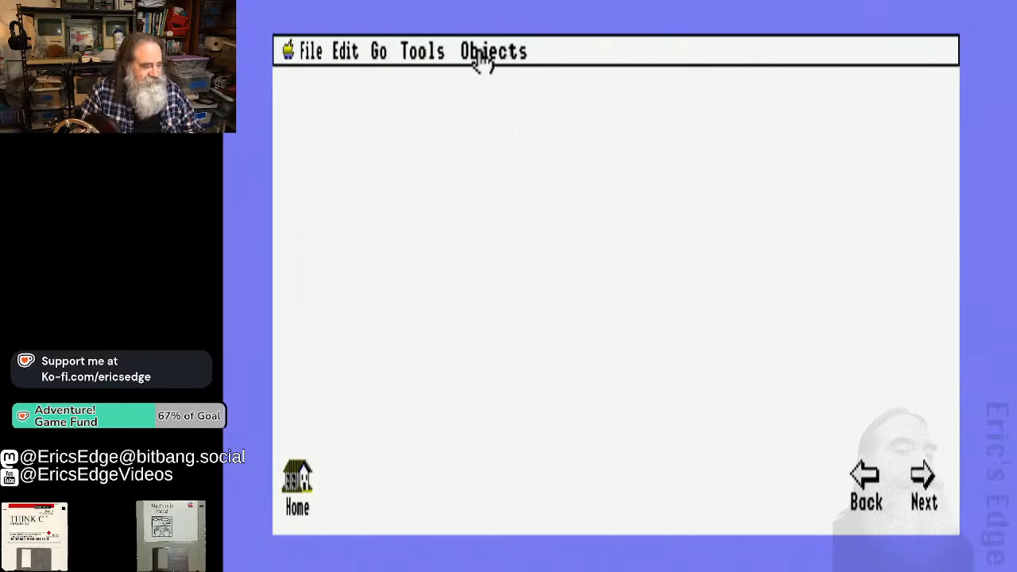
Try drawing a wide field across the upper part of the card layer with the Field tool and cut it
{"action": "left_click_drag", "start_coordinate": [427, 50], "coordinate": [475, 81]}
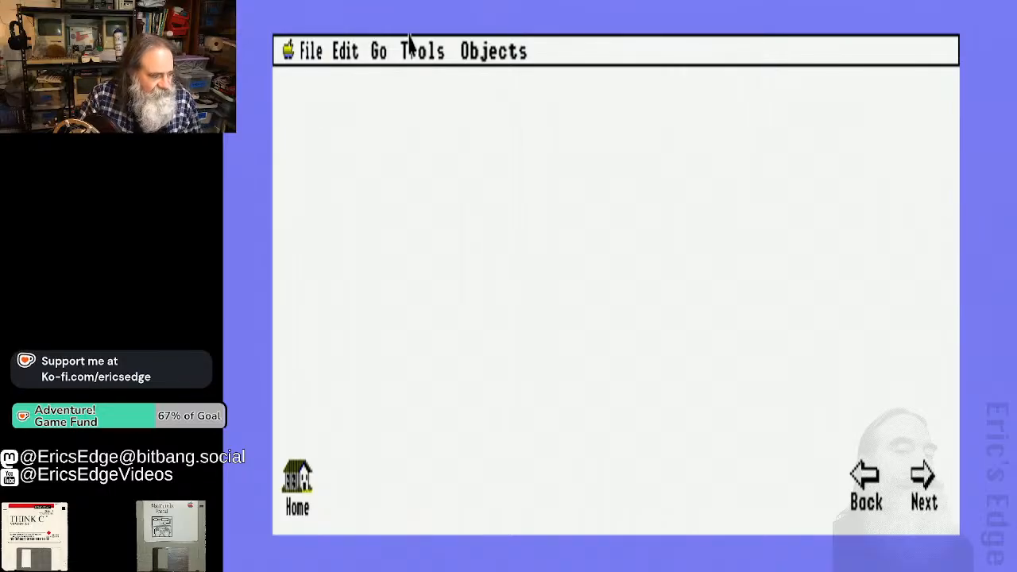
{"action": "left_click", "coordinate": [417, 57]}
{"action": "left_click", "coordinate": [416, 55]}
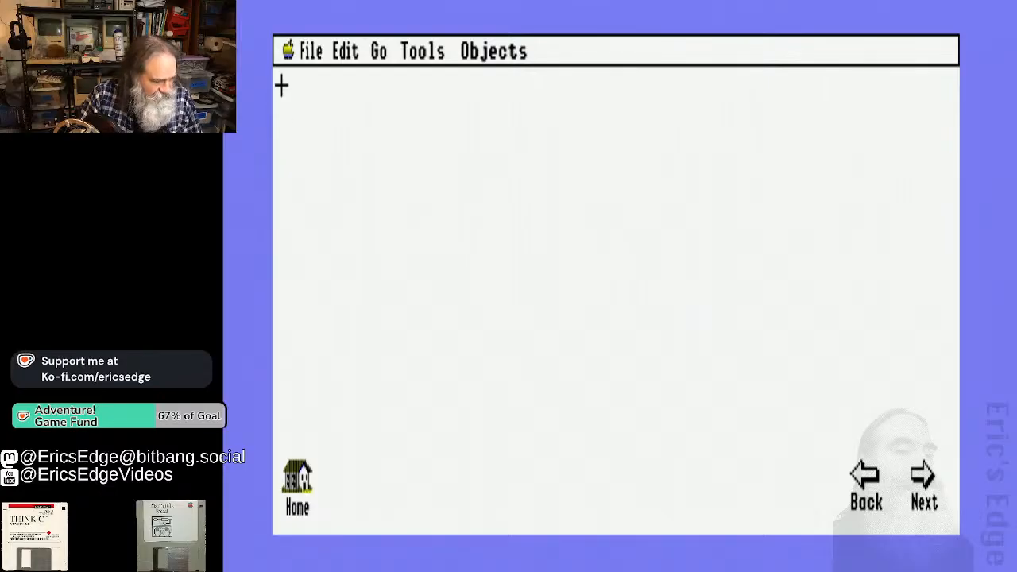
{"action": "left_click_drag", "start_coordinate": [281, 84], "coordinate": [619, 144]}
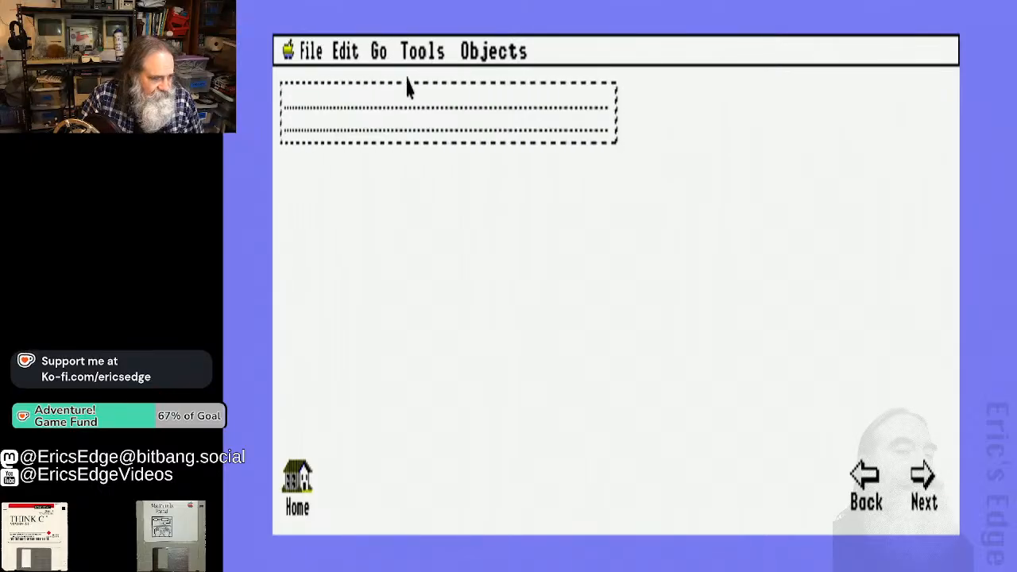
{"action": "left_click", "coordinate": [347, 53]}
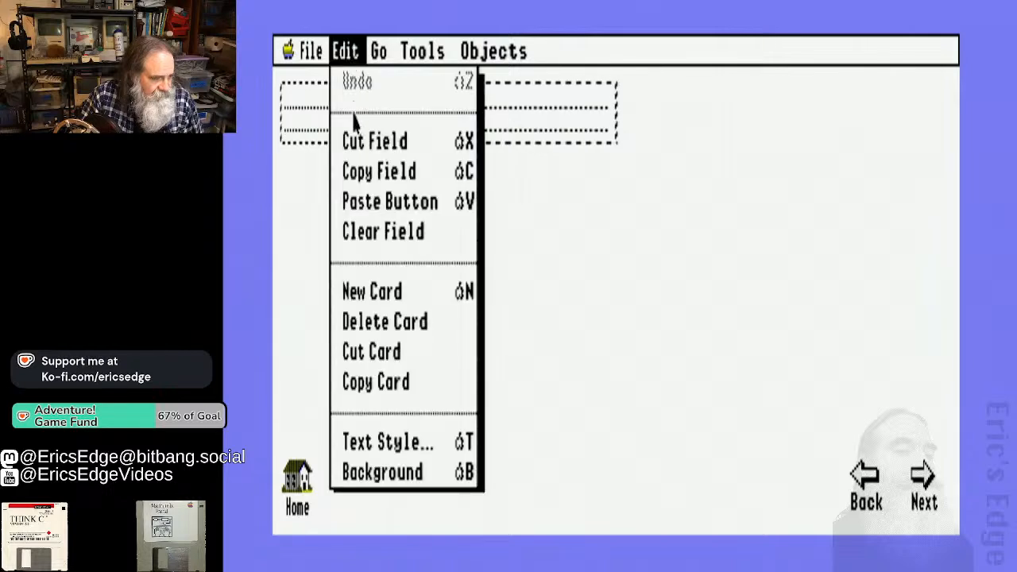
{"action": "left_click", "coordinate": [356, 141]}
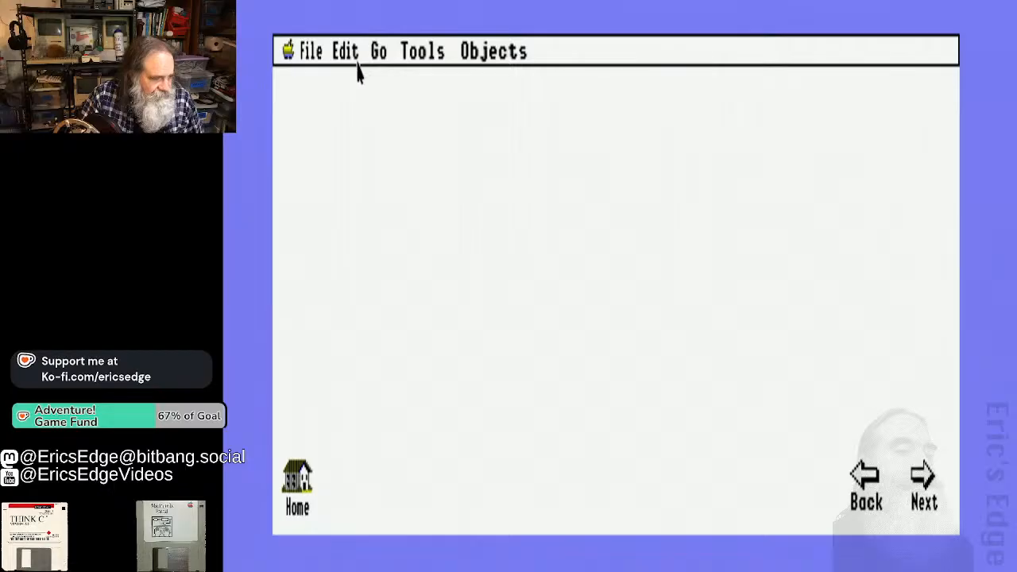
Switch to the background layer and draw a wide, short text field in its upper-left area
{"action": "left_click_drag", "start_coordinate": [357, 62], "coordinate": [390, 475]}
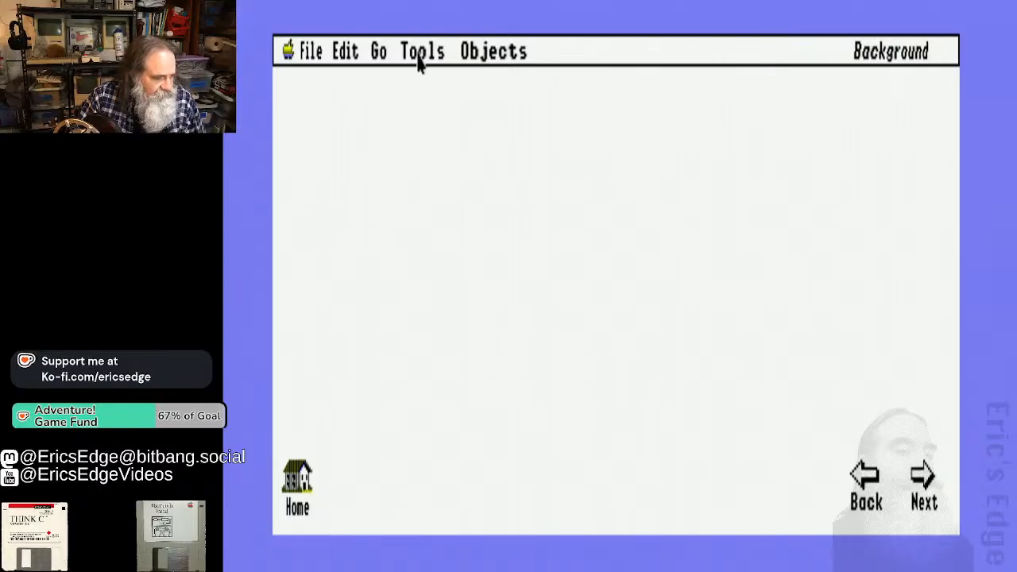
{"action": "left_click_drag", "start_coordinate": [419, 56], "coordinate": [483, 82]}
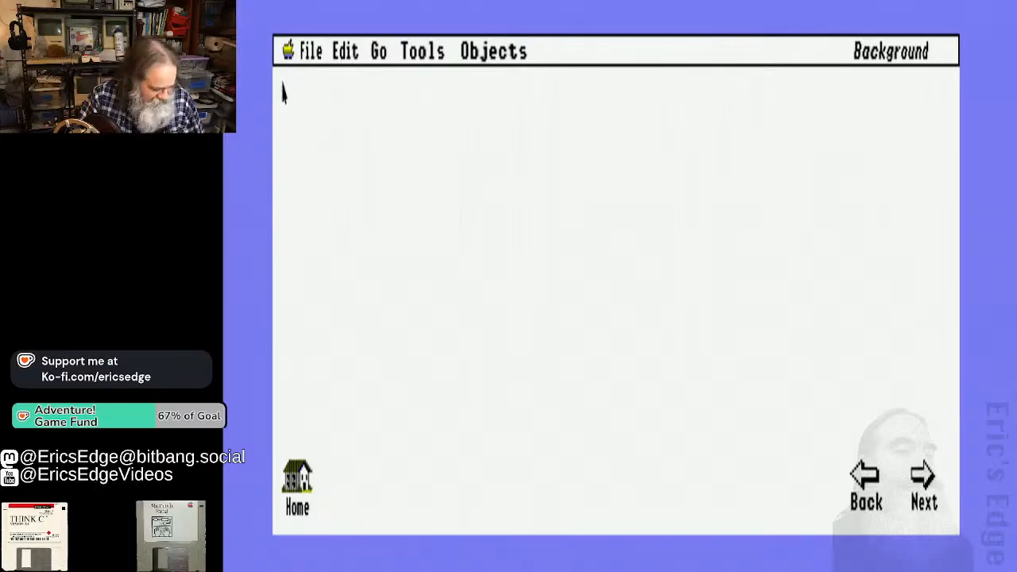
{"action": "mouse_move", "coordinate": [283, 79]}
{"action": "left_mouse_down"}
{"action": "mouse_move", "coordinate": [299, 112]}
{"action": "mouse_move", "coordinate": [588, 116]}
{"action": "mouse_move", "coordinate": [615, 166]}
{"action": "mouse_move", "coordinate": [625, 132]}
{"action": "mouse_move", "coordinate": [623, 143]}
{"action": "left_mouse_up"}
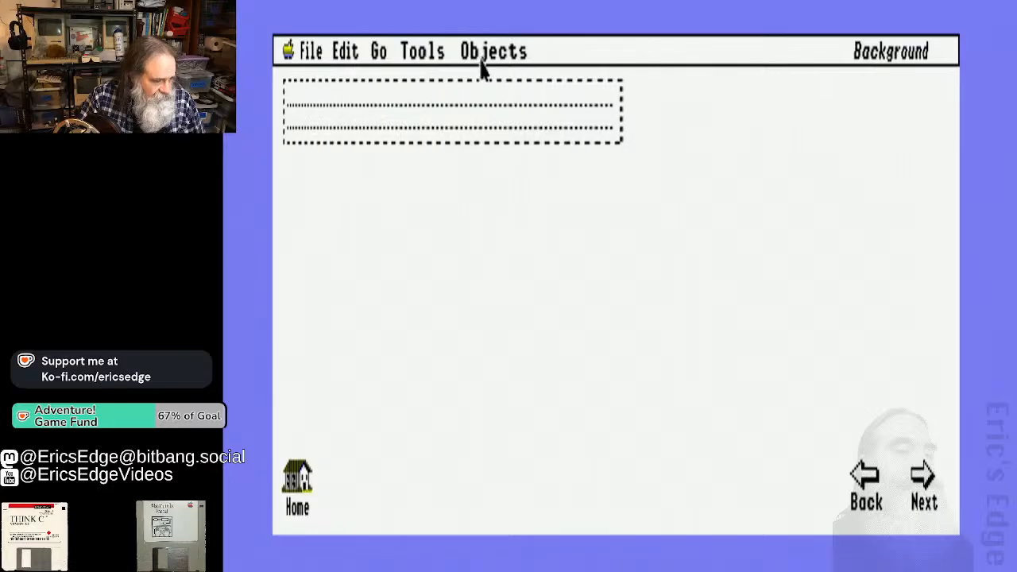
Name the new background field Title, leaving Lock Text off
{"action": "double_click", "coordinate": [489, 104]}
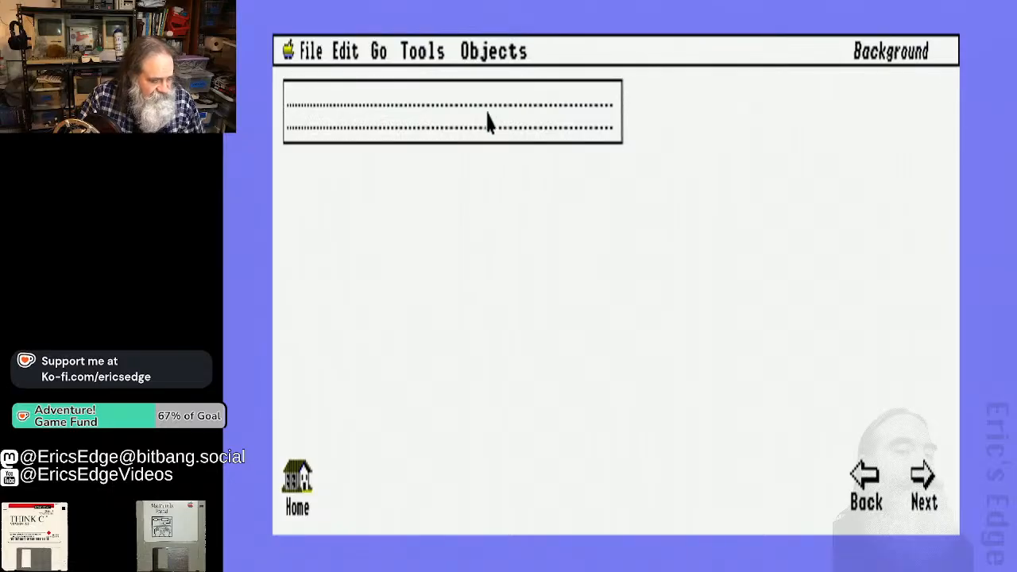
{"action": "double_click", "coordinate": [488, 126]}
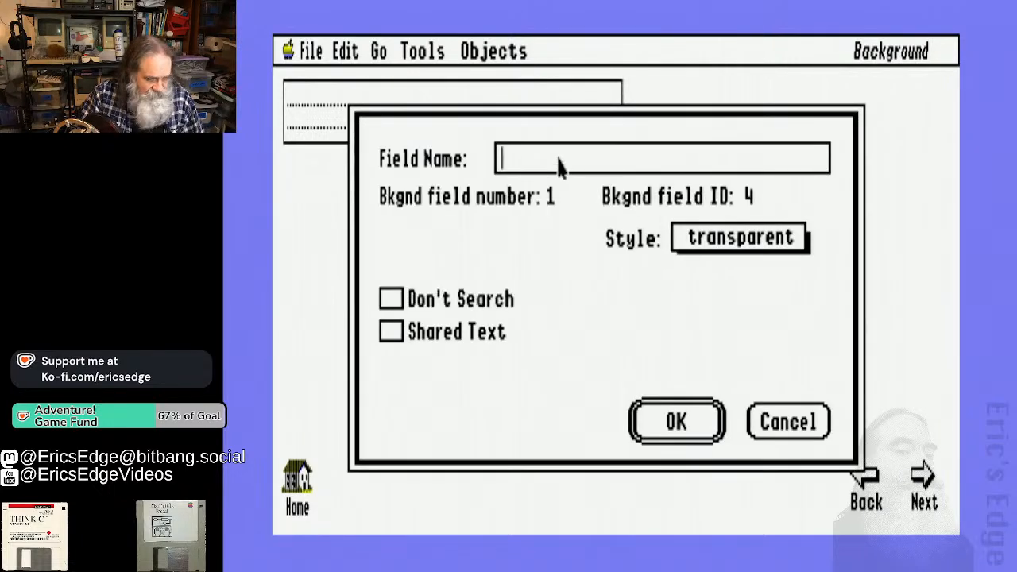
{"action": "type", "text": "Title"}
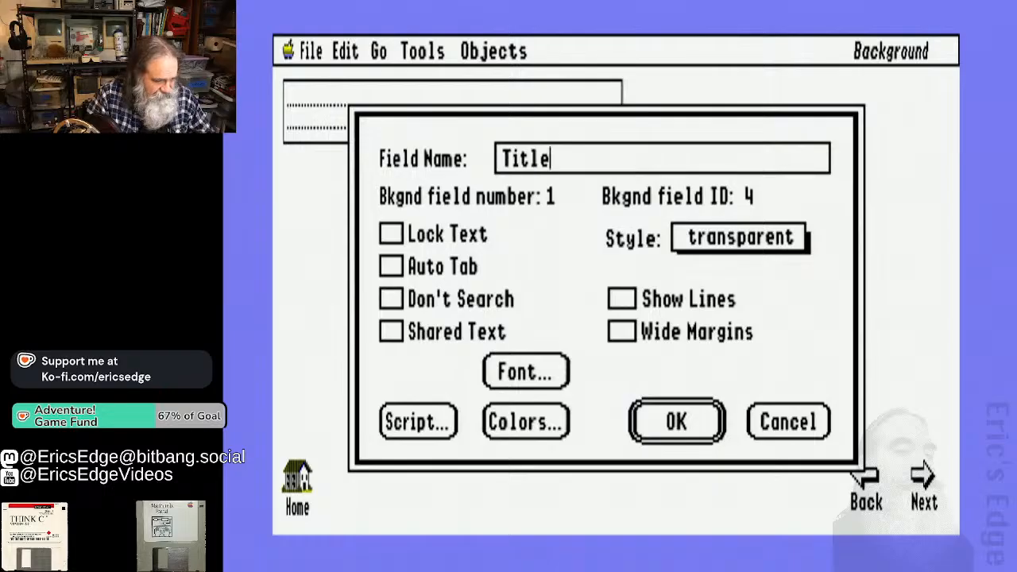
{"action": "left_click", "coordinate": [449, 233]}
{"action": "left_click", "coordinate": [449, 232]}
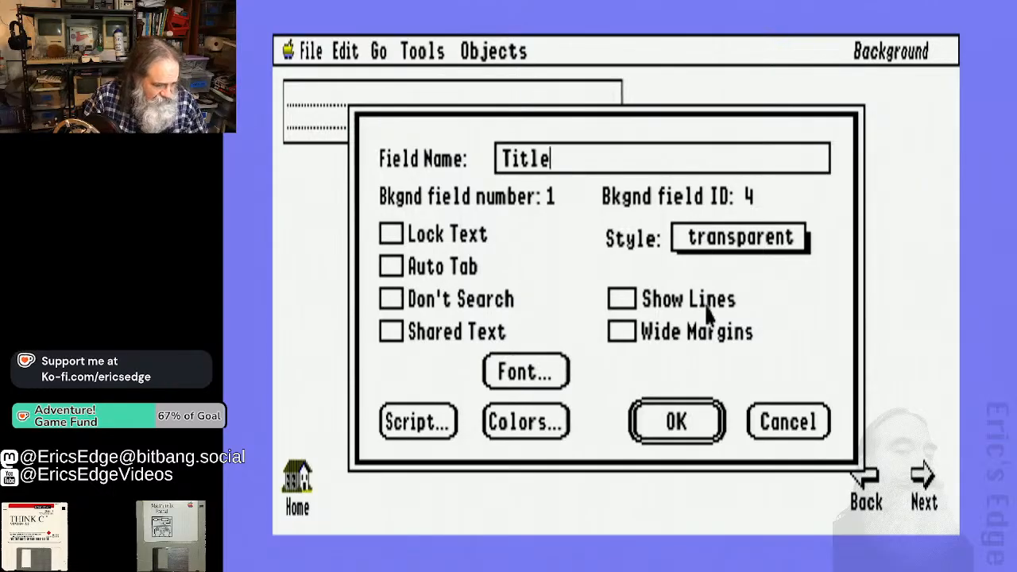
Set the Title field's font to Venice at size 24 and accept the field settings
{"action": "left_click", "coordinate": [536, 387]}
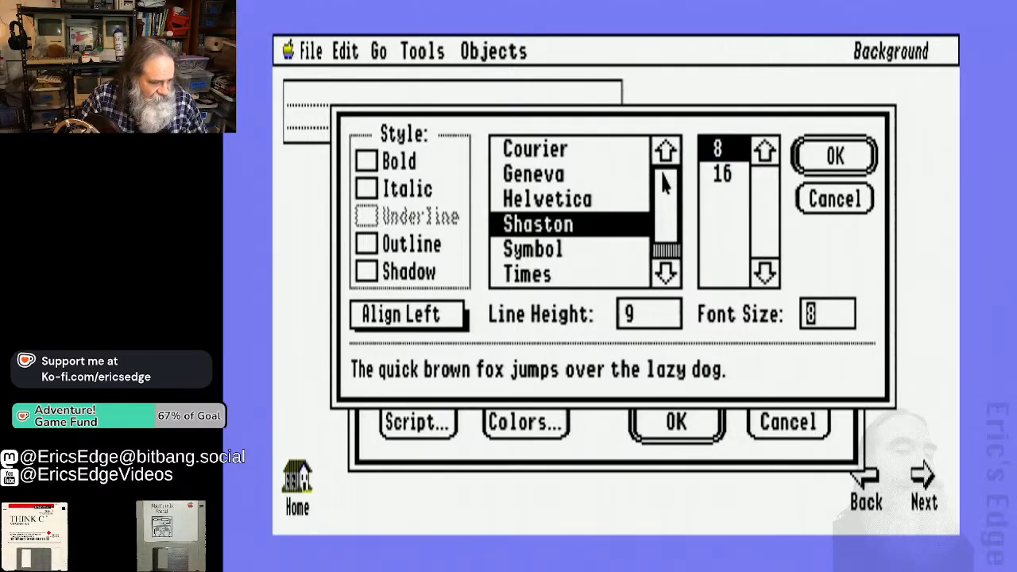
{"action": "left_click", "coordinate": [666, 241]}
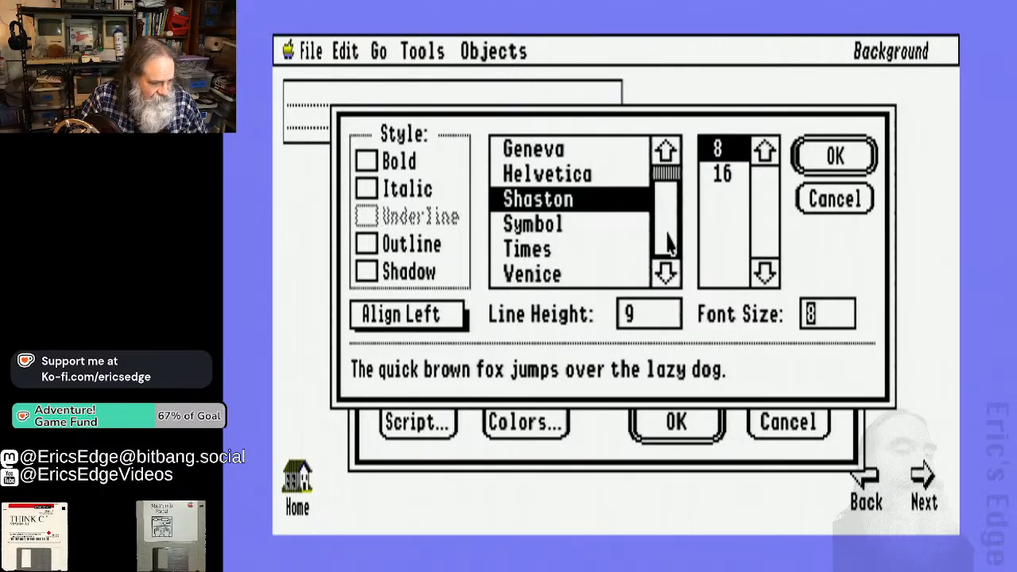
{"action": "left_click", "coordinate": [597, 273]}
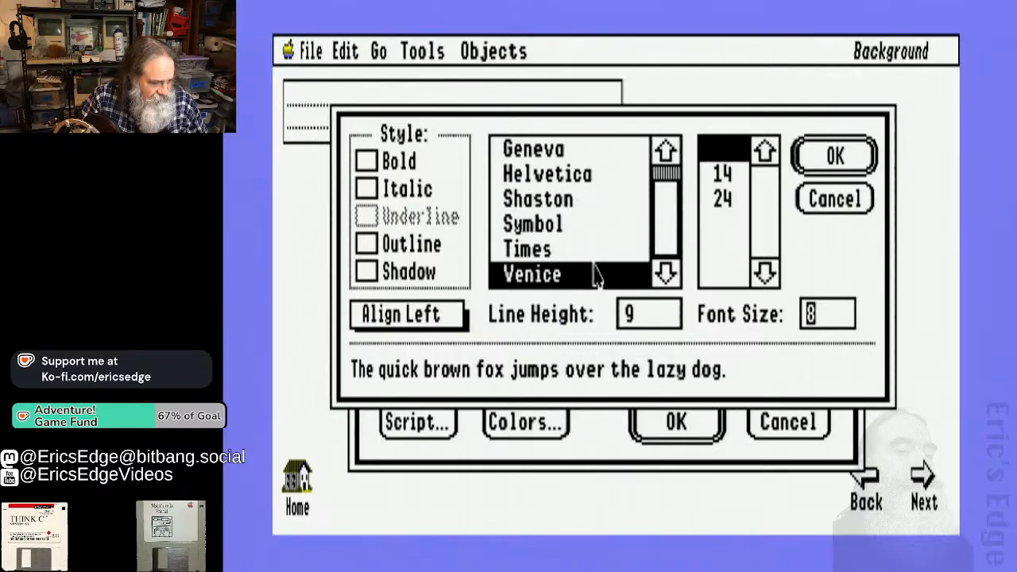
{"action": "left_click", "coordinate": [722, 198]}
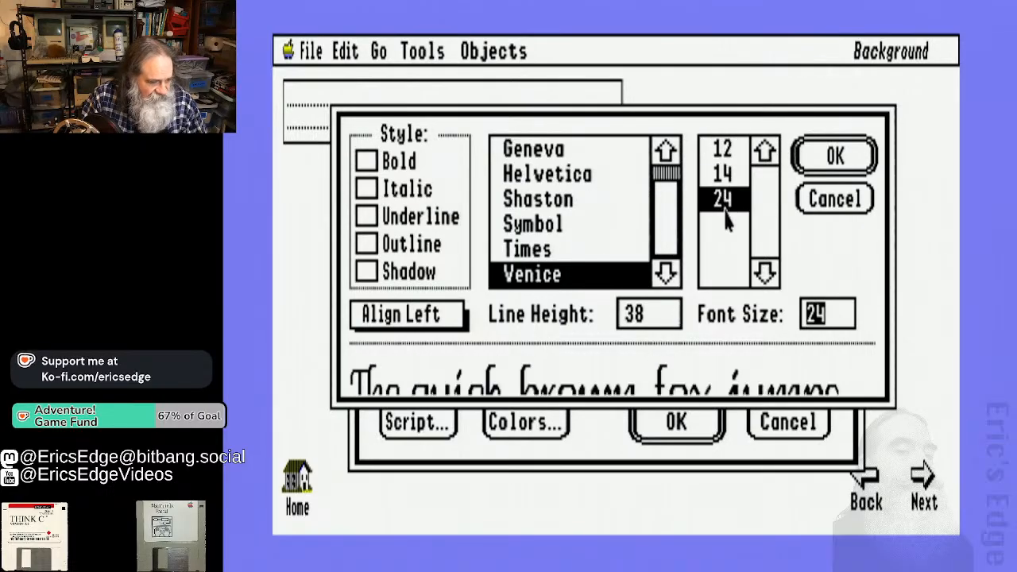
{"action": "left_click", "coordinate": [834, 159]}
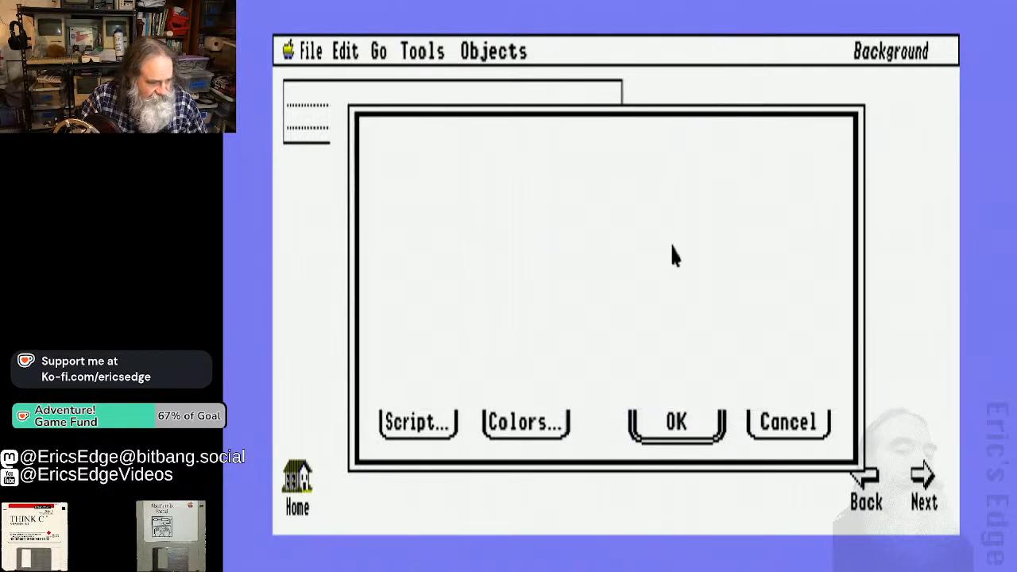
{"action": "left_click", "coordinate": [671, 409]}
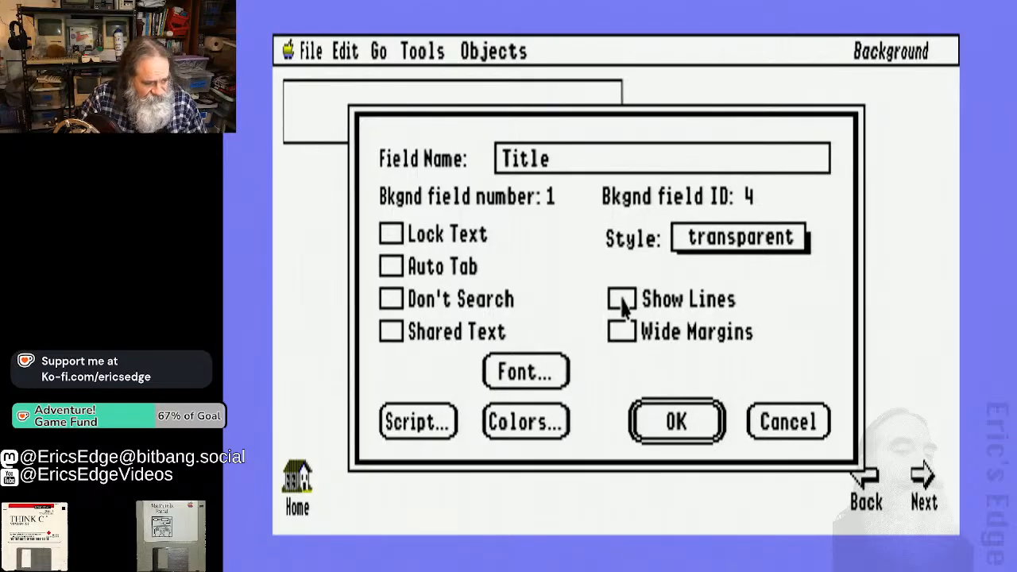
{"action": "left_click", "coordinate": [677, 422]}
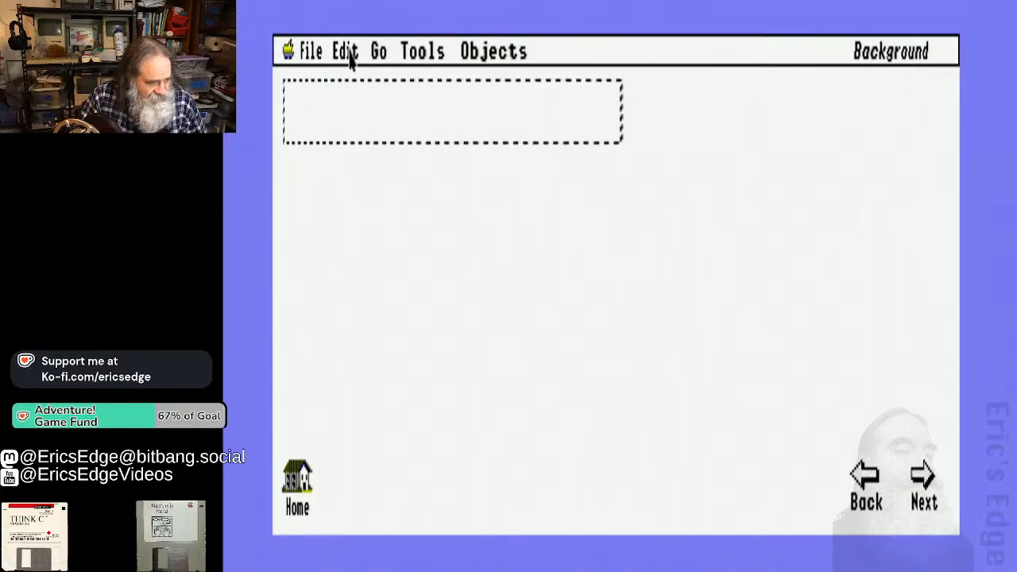
Return to the card layer and enter the text Friends in the Title field using the Browse tool
{"action": "left_click_drag", "start_coordinate": [350, 59], "coordinate": [365, 476]}
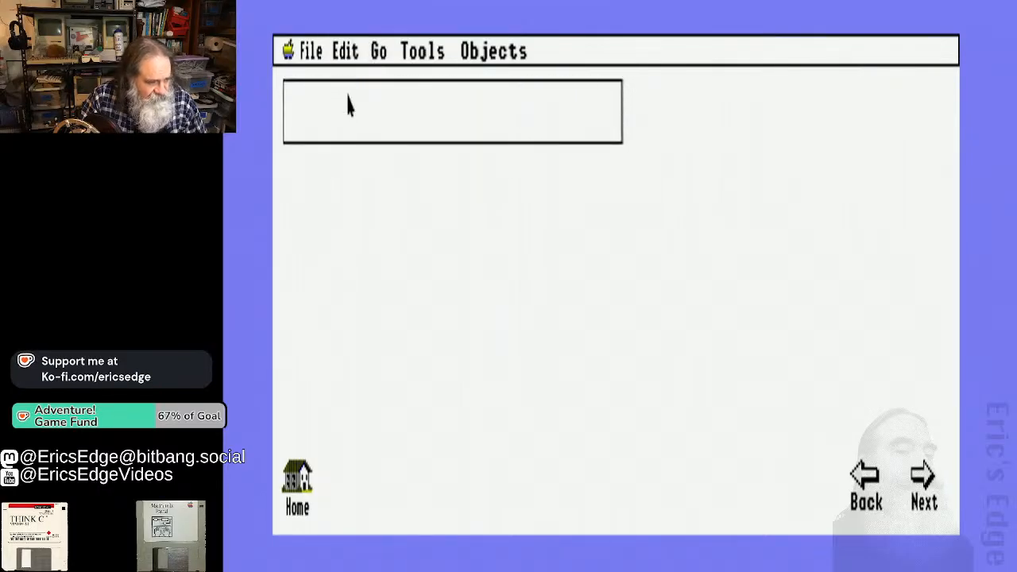
{"action": "left_click", "coordinate": [347, 105]}
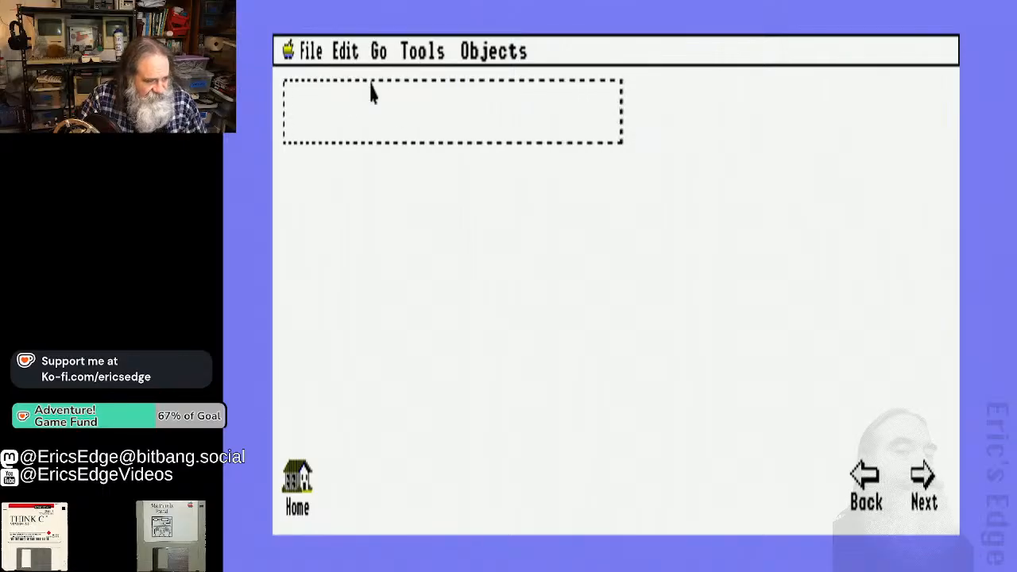
{"action": "left_click_drag", "start_coordinate": [430, 49], "coordinate": [416, 83]}
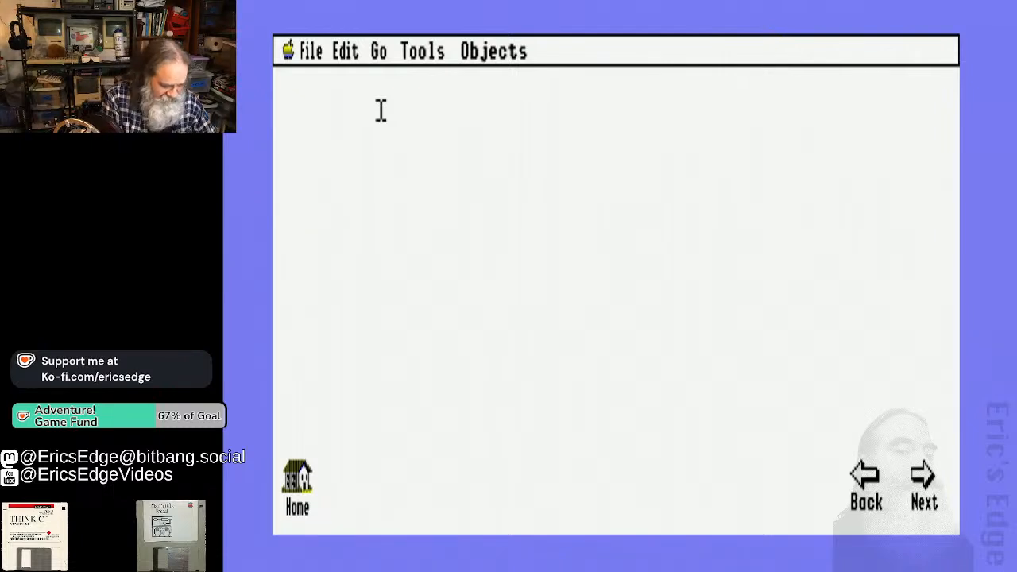
{"action": "type", "text": "Friend"}
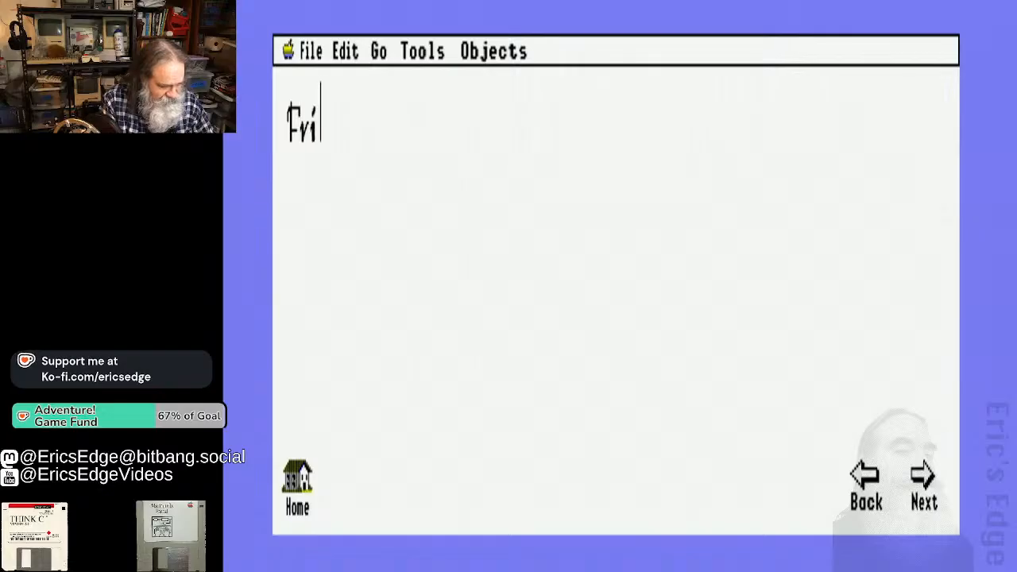
{"action": "key", "text": "BackSpace"}
{"action": "key", "text": "BackSpace"}
{"action": "key", "text": "BackSpace"}
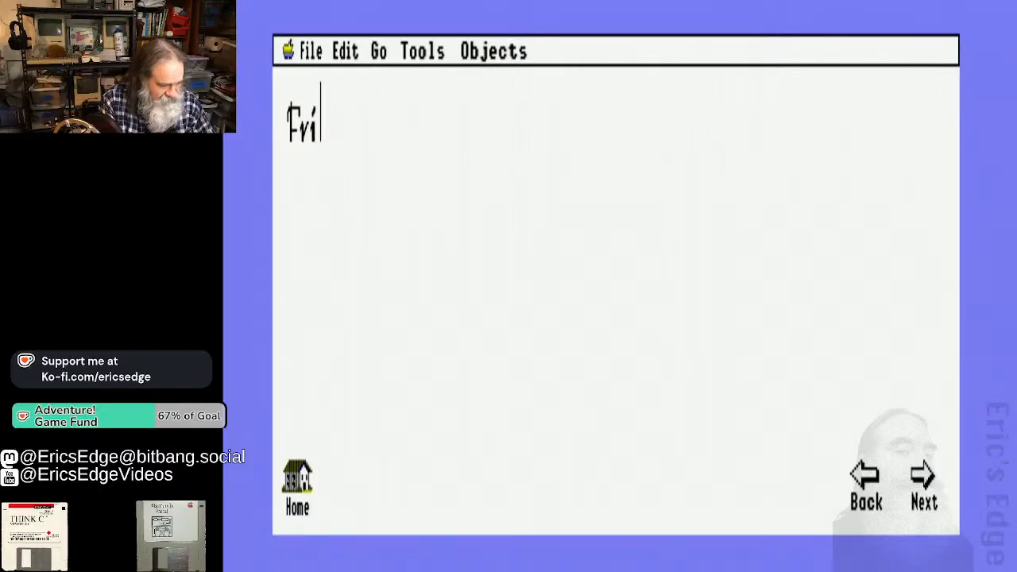
{"action": "type", "text": "ends"}
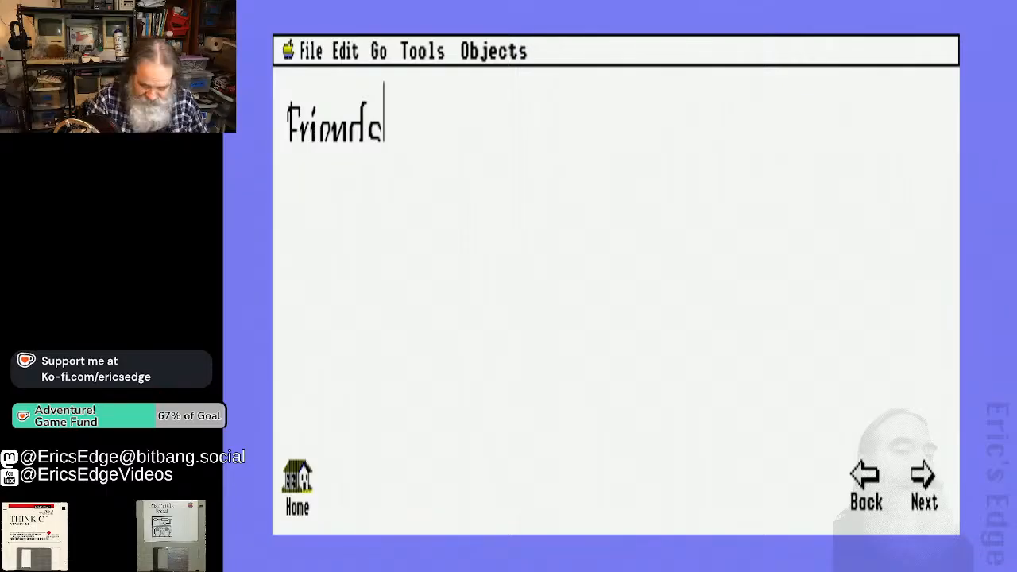
Resize the Title field with the Field tool, making it narrower and tall enough to fit the whole word Friends
{"action": "left_click_drag", "start_coordinate": [423, 51], "coordinate": [478, 83]}
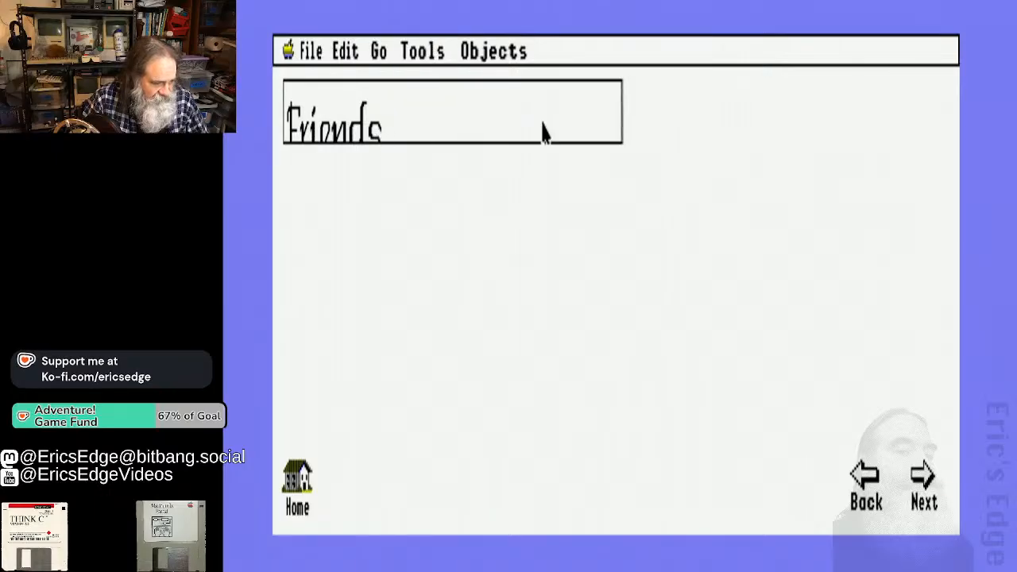
{"action": "left_click", "coordinate": [616, 151]}
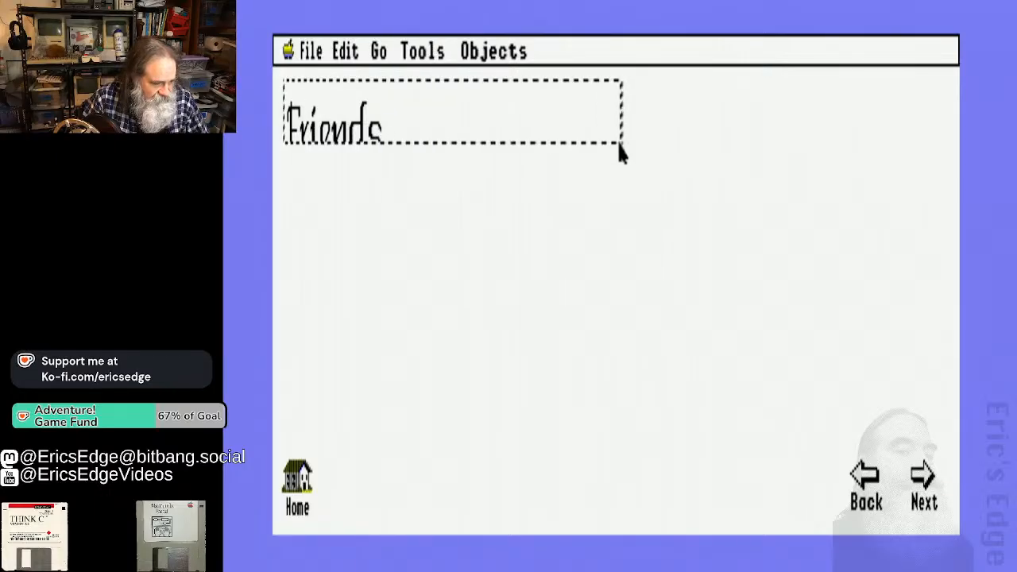
{"action": "left_click_drag", "start_coordinate": [620, 151], "coordinate": [450, 183]}
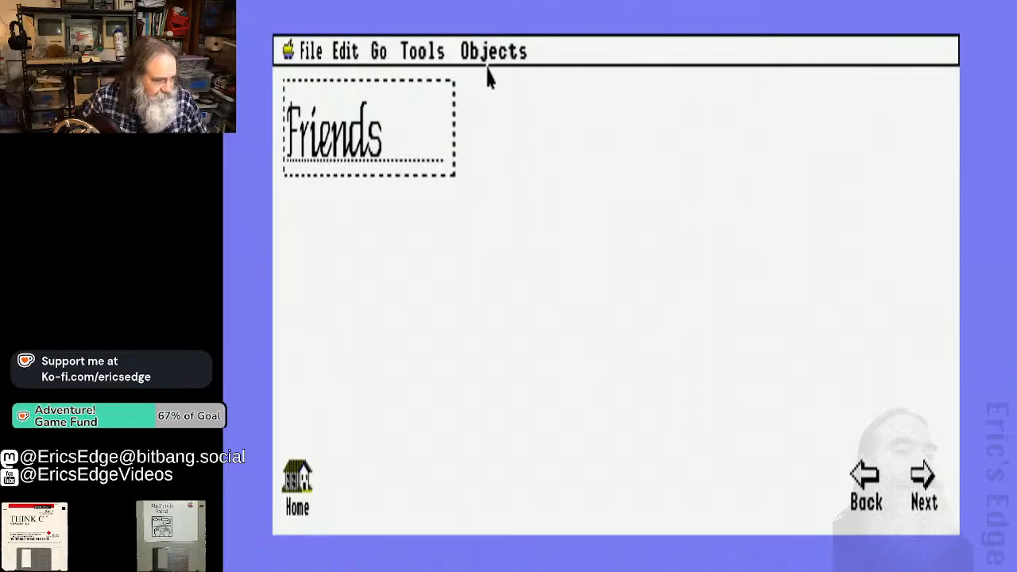
Turn on Lock Text for the Title background field, accept the settings and return to the Browse tool
{"action": "left_click", "coordinate": [404, 52]}
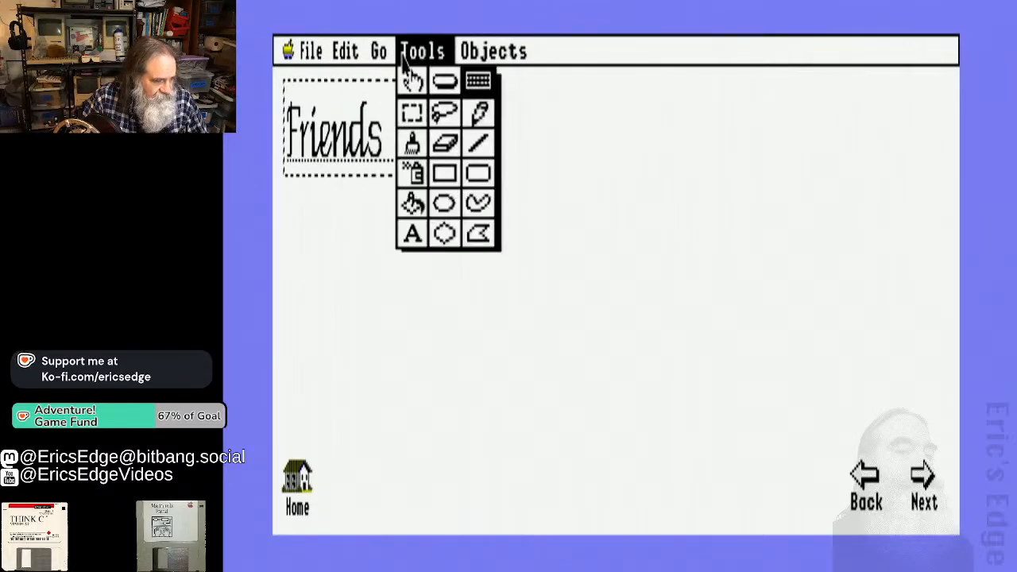
{"action": "left_click", "coordinate": [445, 81]}
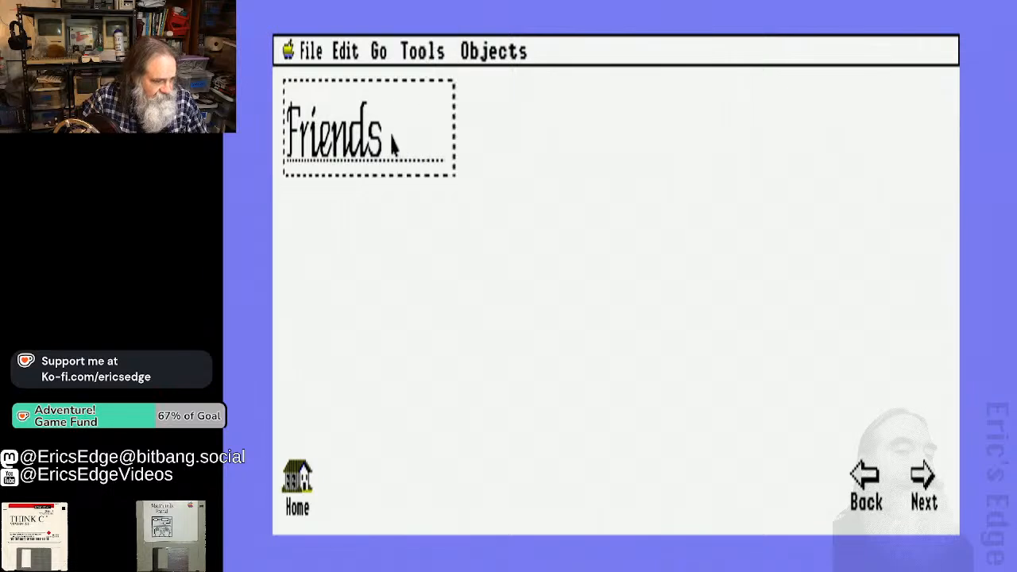
{"action": "double_click", "coordinate": [392, 147]}
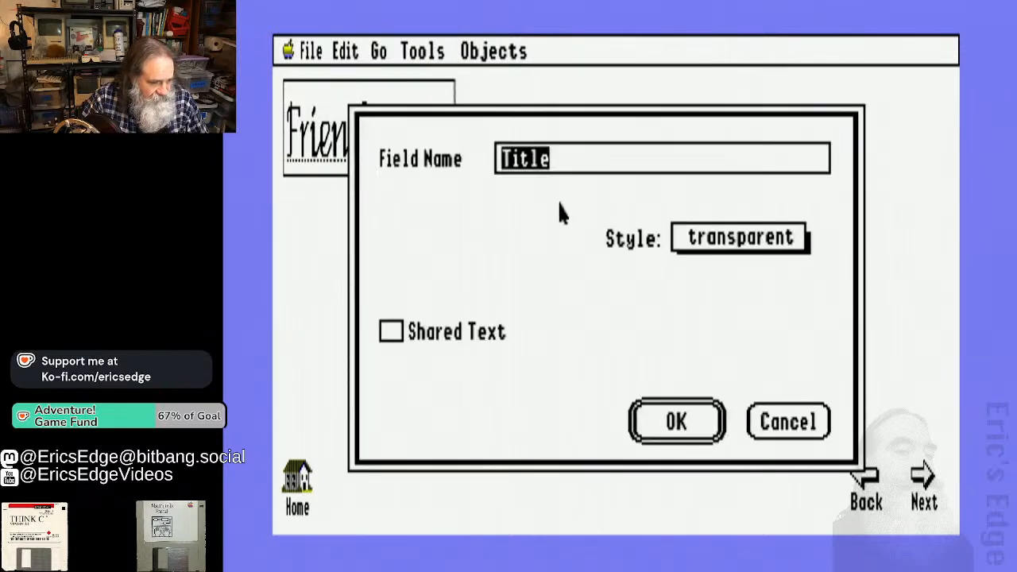
{"action": "left_click", "coordinate": [409, 237]}
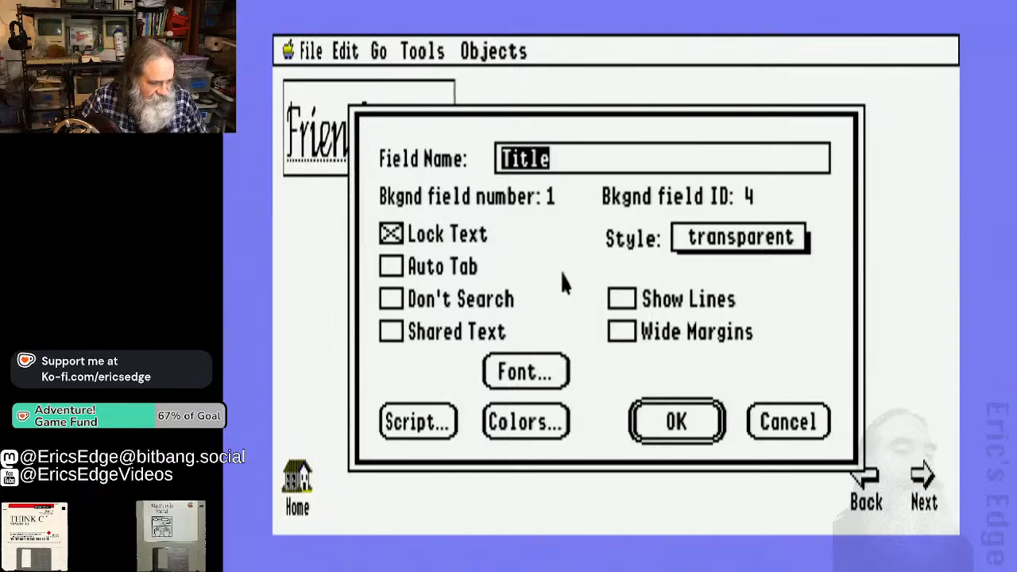
{"action": "left_click", "coordinate": [654, 424]}
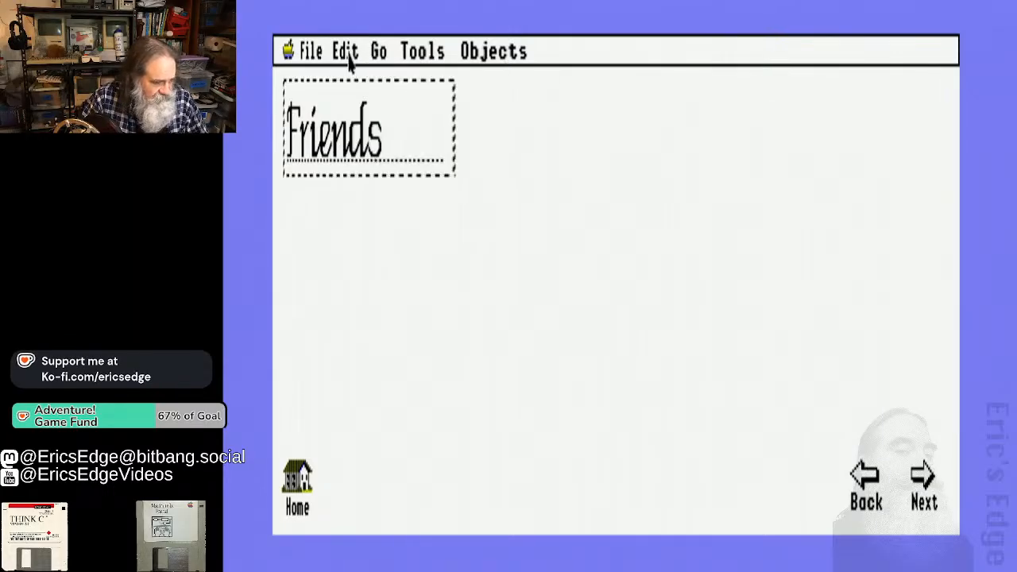
{"action": "left_click_drag", "start_coordinate": [421, 55], "coordinate": [411, 84]}
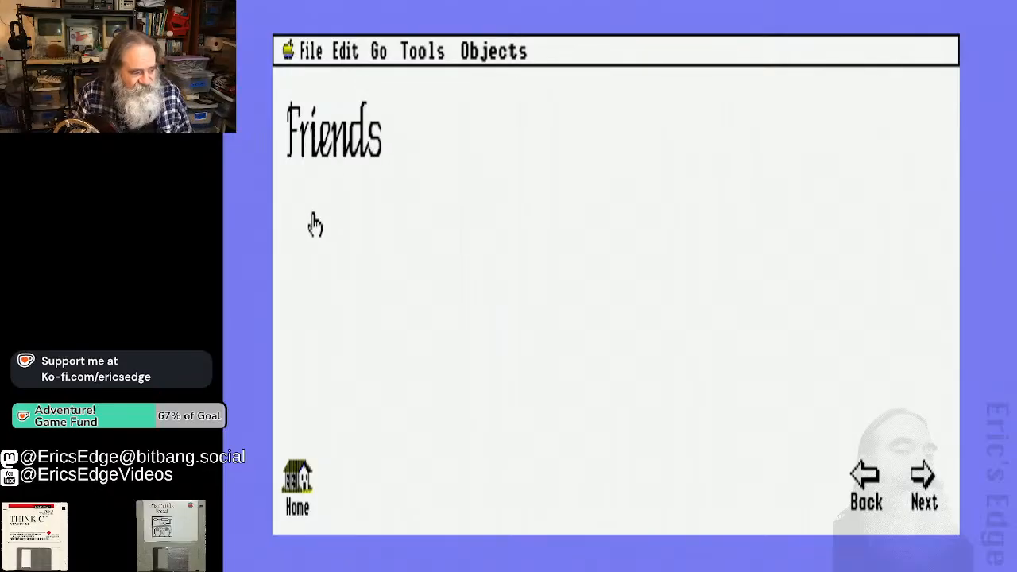
Try out painted text by entering Friends below the title with the Text tool, erase it and return to the Browse tool
{"action": "left_click", "coordinate": [421, 54]}
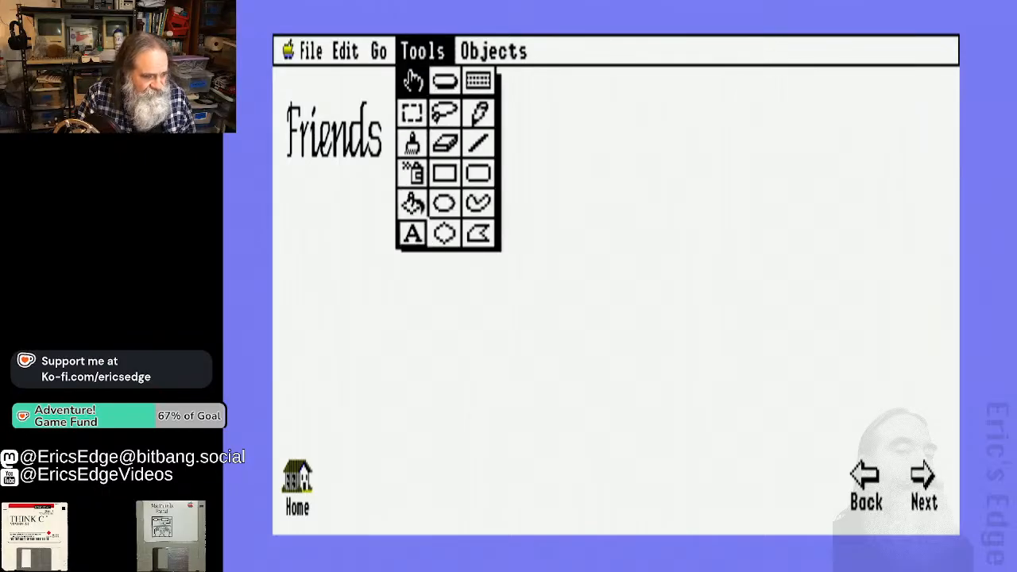
{"action": "left_click", "coordinate": [411, 233]}
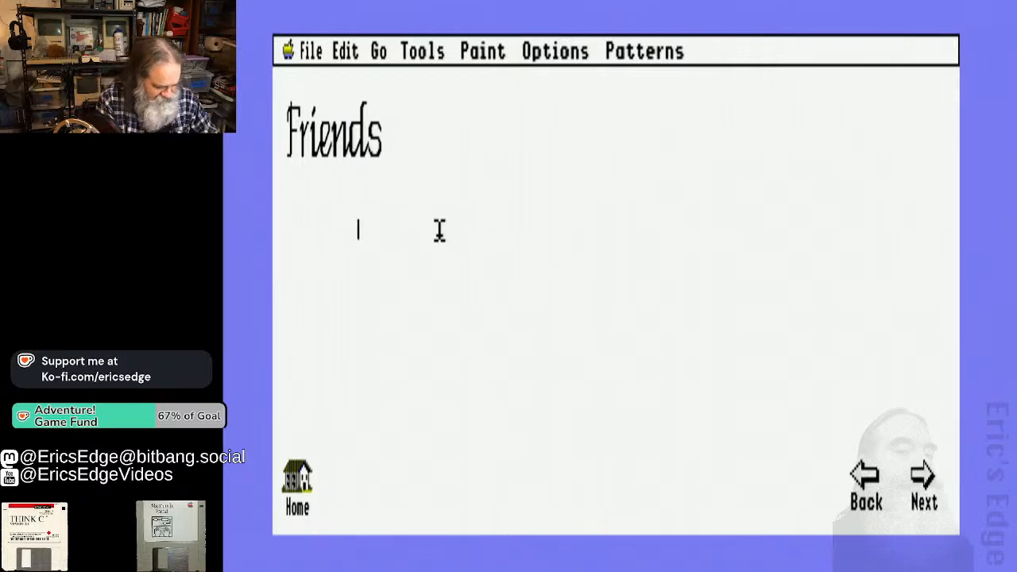
{"action": "type", "text": "Friends"}
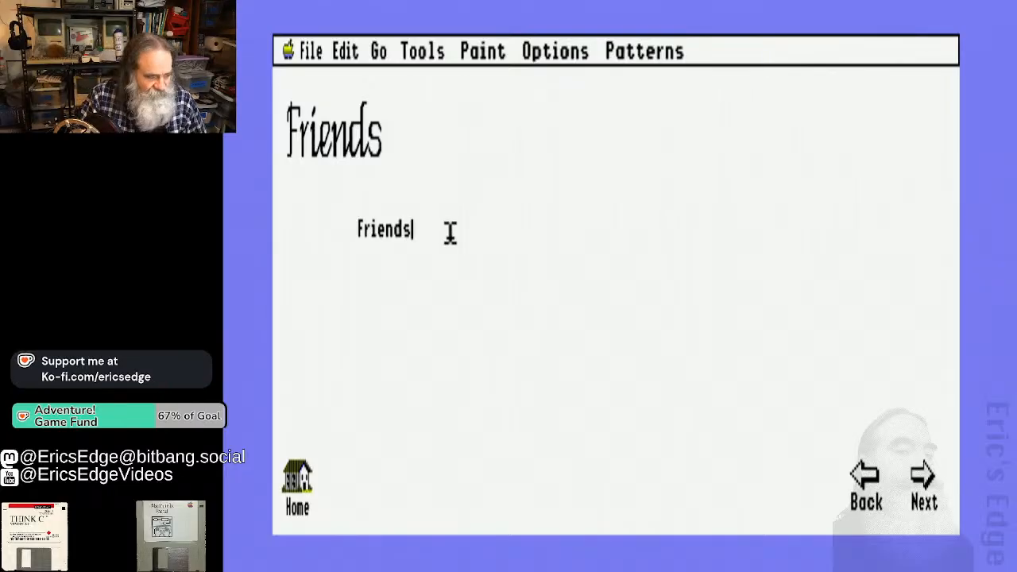
{"action": "key", "text": "BackSpace"}
{"action": "key", "text": "BackSpace"}
{"action": "key", "text": "BackSpace"}
{"action": "key", "text": "BackSpace"}
{"action": "key", "text": "BackSpace"}
{"action": "key", "text": "BackSpace"}
{"action": "key", "text": "BackSpace"}
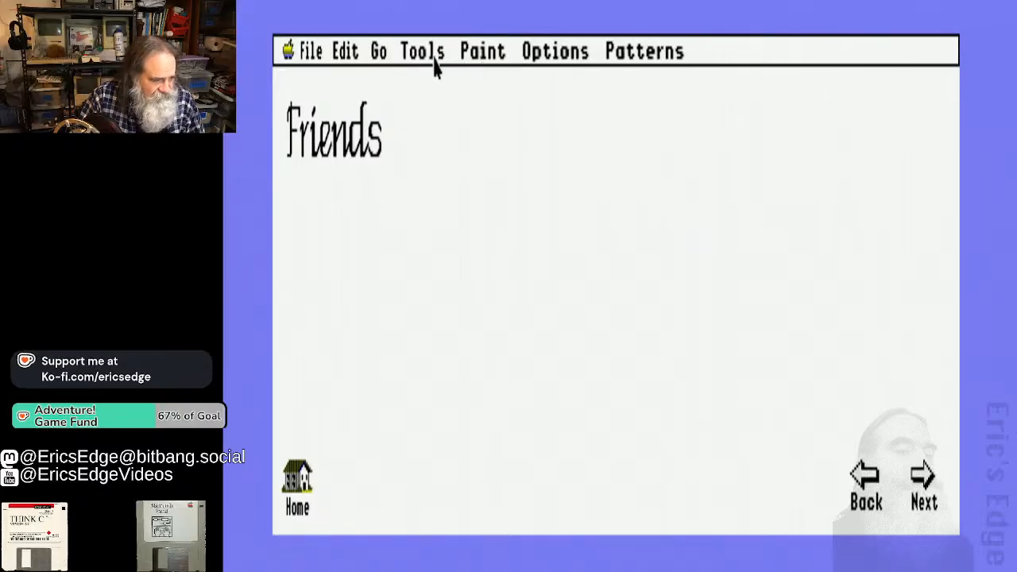
{"action": "mouse_move", "coordinate": [425, 52]}
{"action": "left_mouse_down"}
{"action": "mouse_move", "coordinate": [423, 94]}
{"action": "mouse_move", "coordinate": [412, 80]}
{"action": "left_mouse_up"}
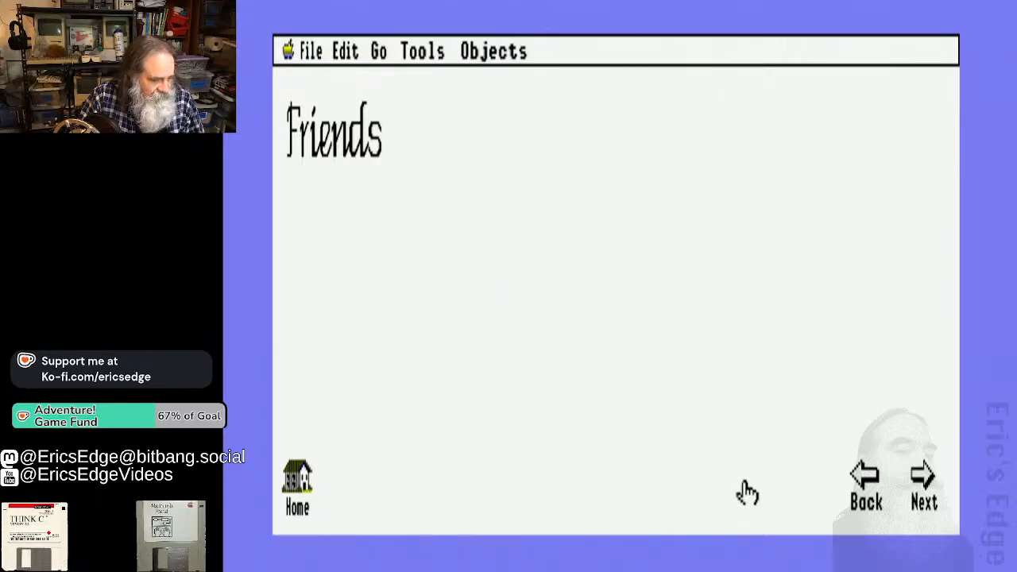
Go forward through the cards of the stack to check how the Title field looks on each one
{"action": "left_click", "coordinate": [914, 495]}
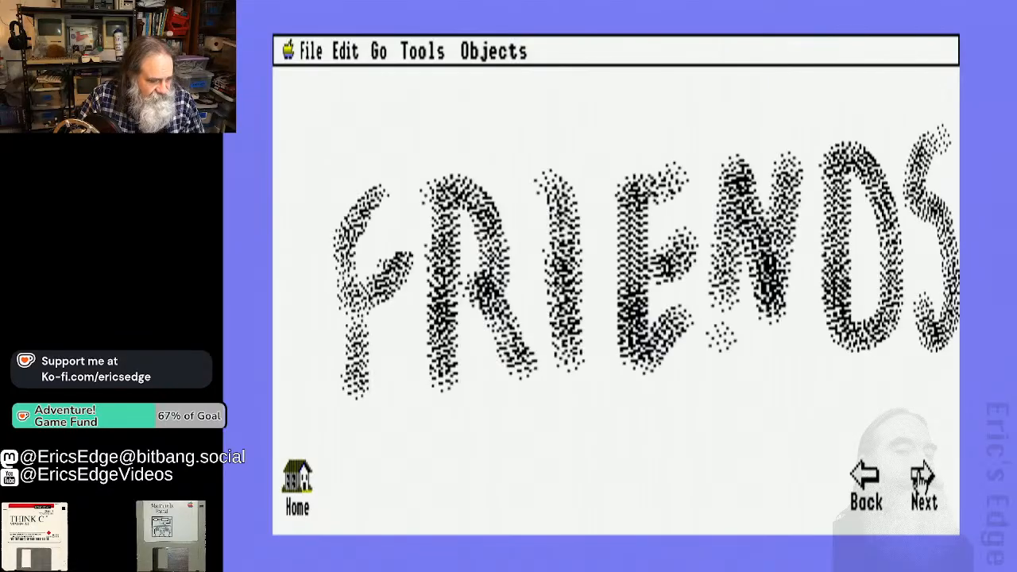
{"action": "left_click", "coordinate": [918, 485]}
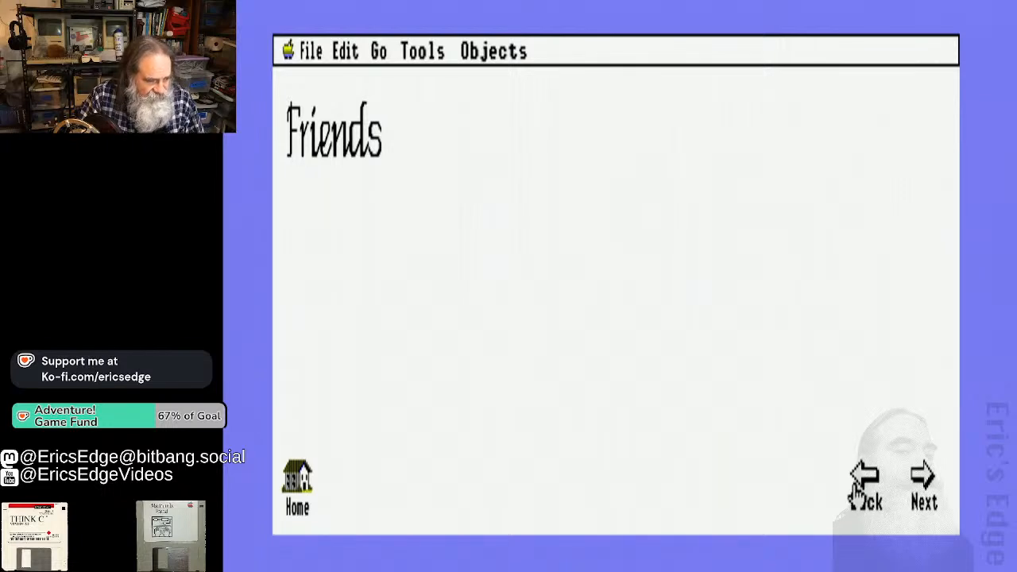
{"action": "left_click", "coordinate": [925, 479]}
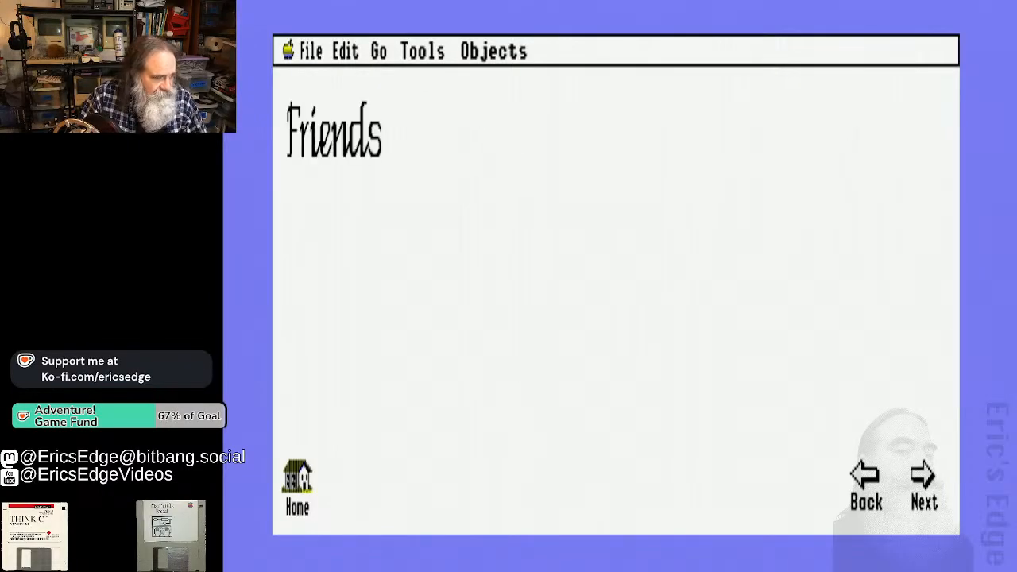
Draw a wide, short card field beside the Title field with the Field tool and name it Name
{"action": "mouse_move", "coordinate": [412, 62]}
{"action": "left_mouse_down"}
{"action": "mouse_move", "coordinate": [449, 85]}
{"action": "mouse_move", "coordinate": [476, 83]}
{"action": "mouse_move", "coordinate": [481, 103]}
{"action": "mouse_move", "coordinate": [478, 82]}
{"action": "left_mouse_up"}
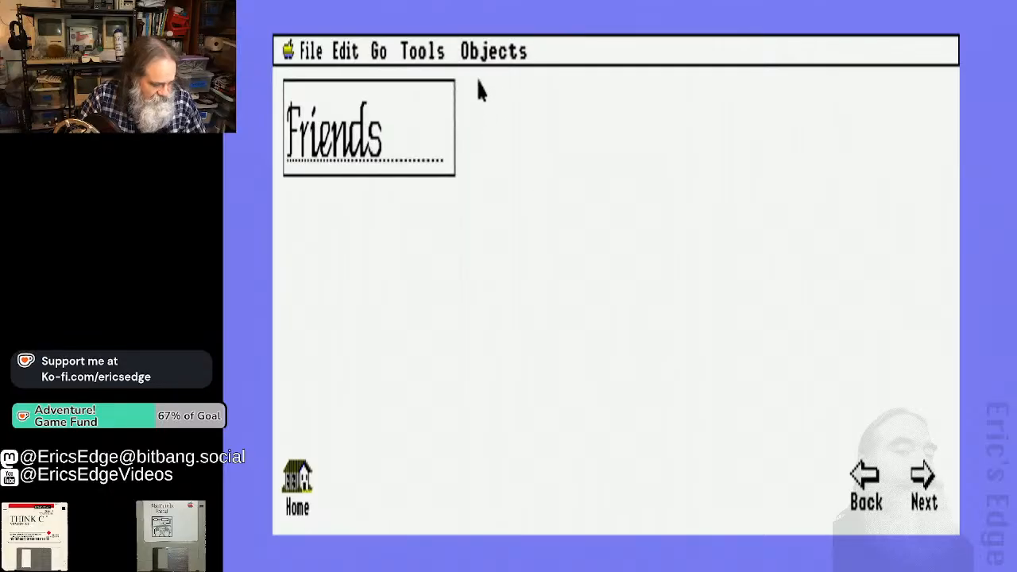
{"action": "left_click_drag", "start_coordinate": [480, 81], "coordinate": [950, 133]}
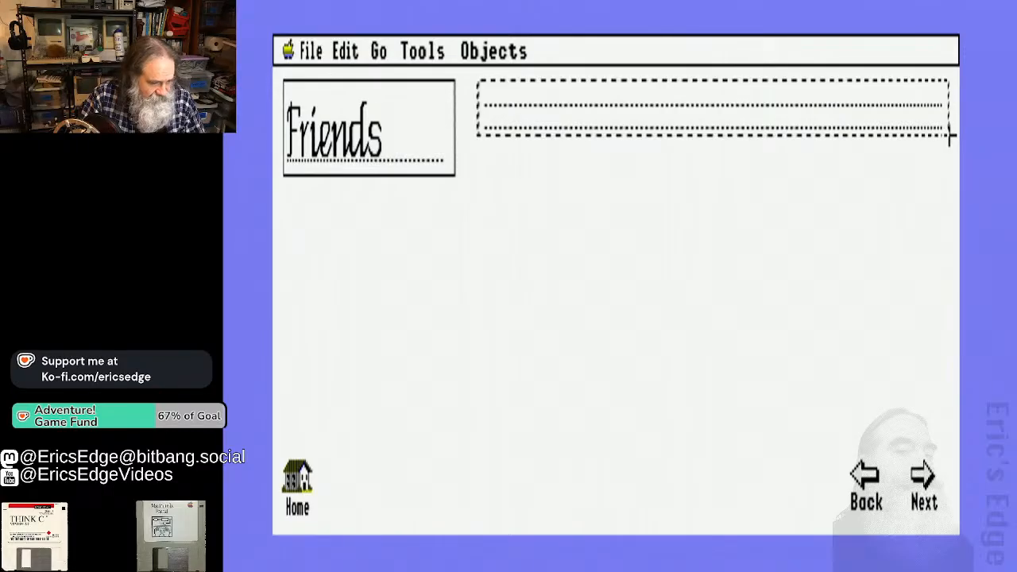
{"action": "double_click", "coordinate": [693, 129]}
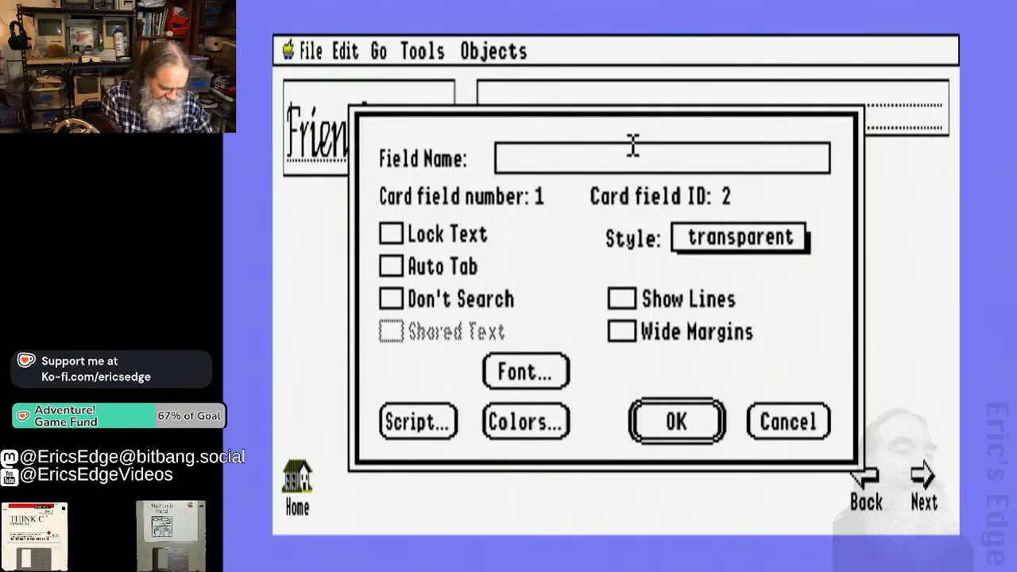
{"action": "type", "text": "Name"}
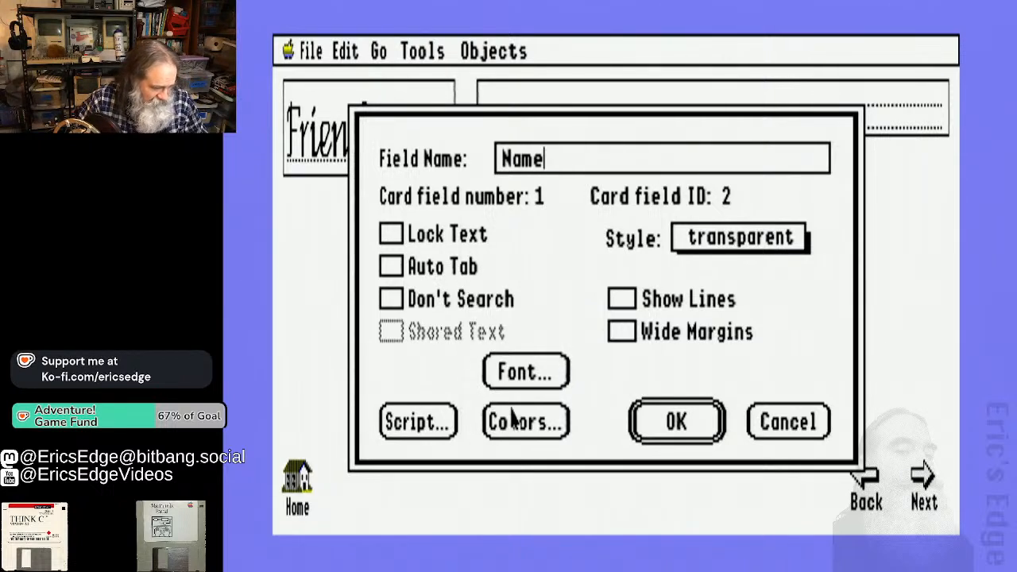
Set the Name field's font to Geneva at size 12 and accept the field settings
{"action": "left_click", "coordinate": [531, 372]}
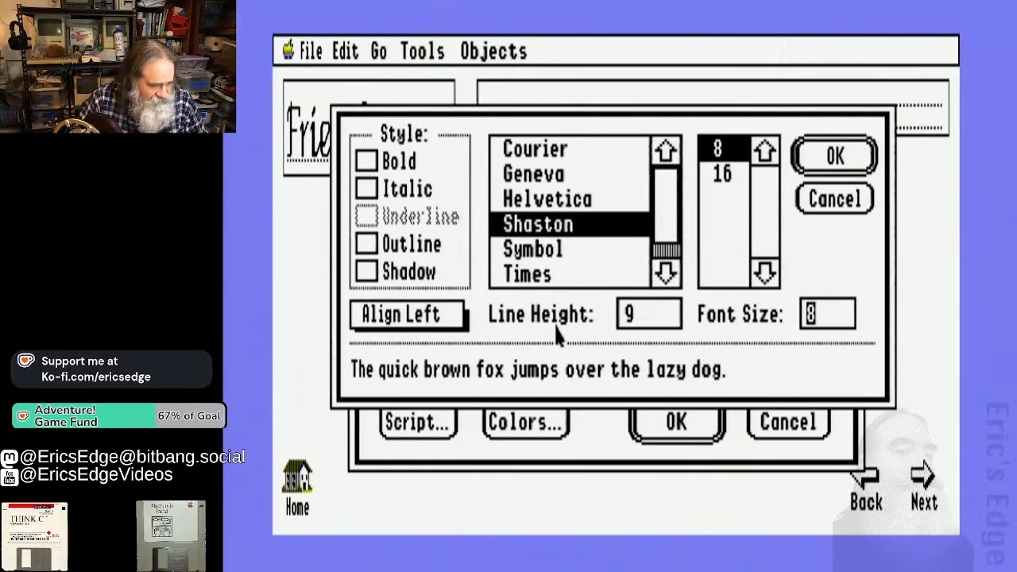
{"action": "left_click", "coordinate": [731, 179]}
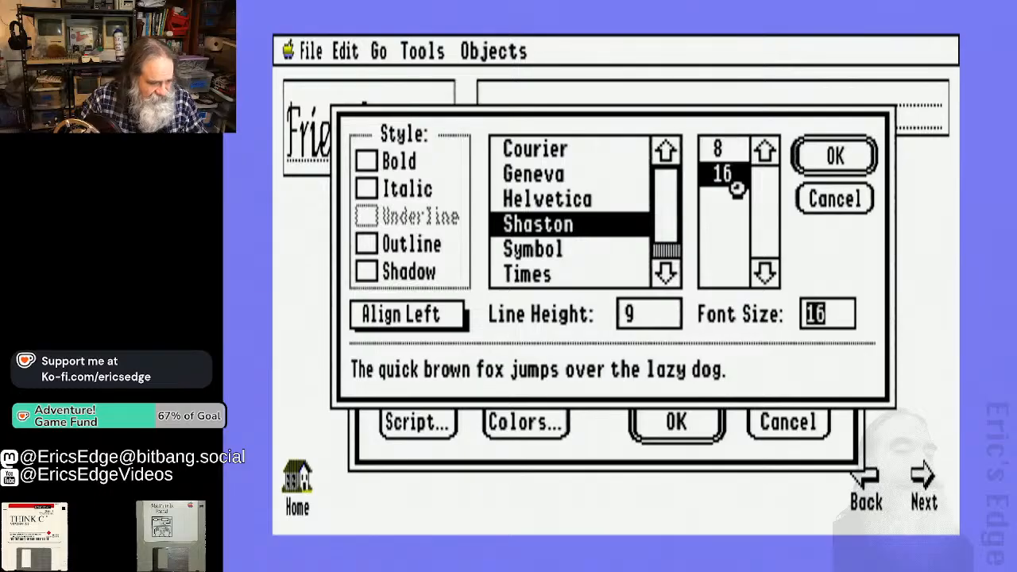
{"action": "left_click", "coordinate": [725, 151]}
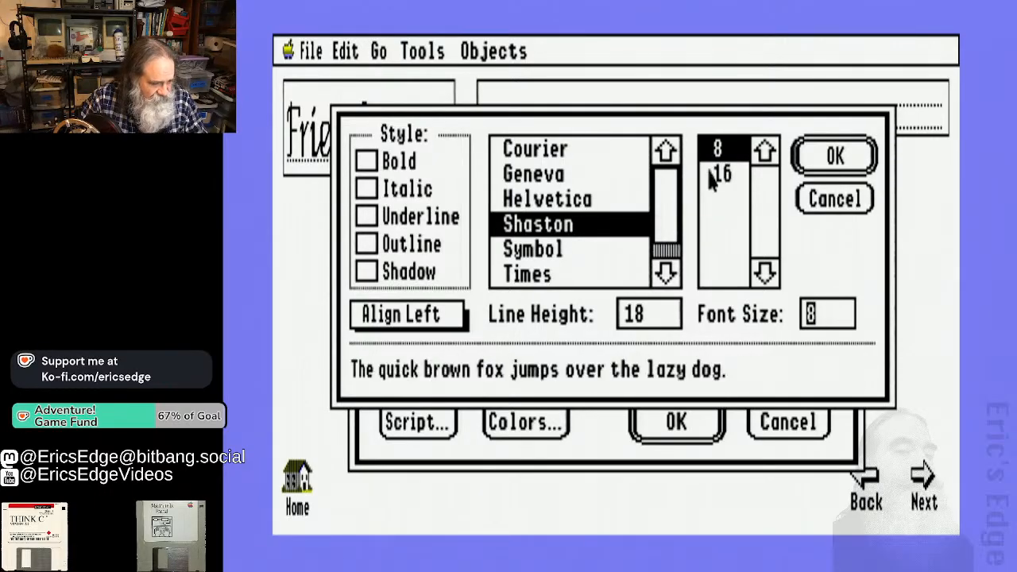
{"action": "left_click", "coordinate": [609, 180]}
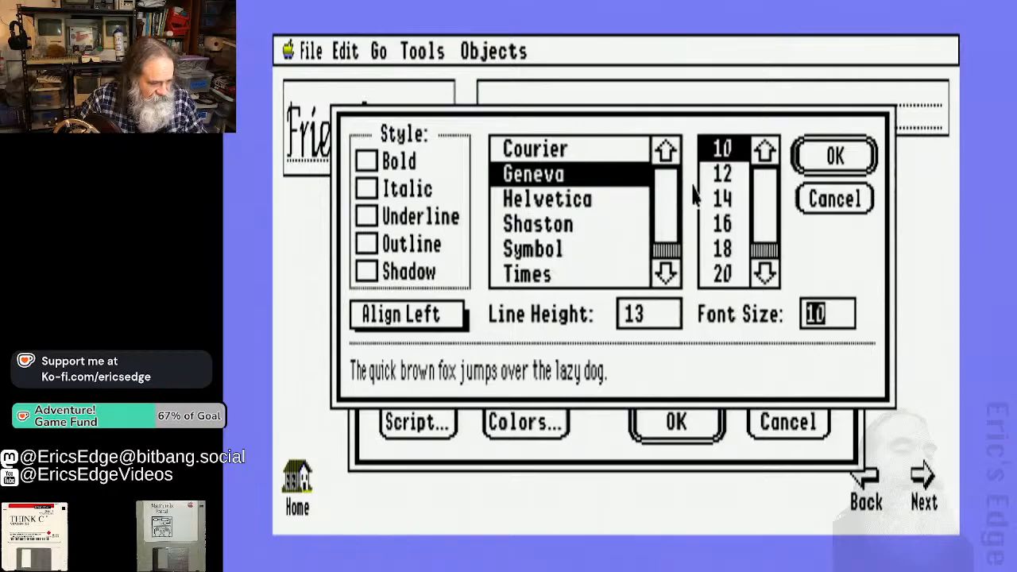
{"action": "left_click", "coordinate": [730, 174]}
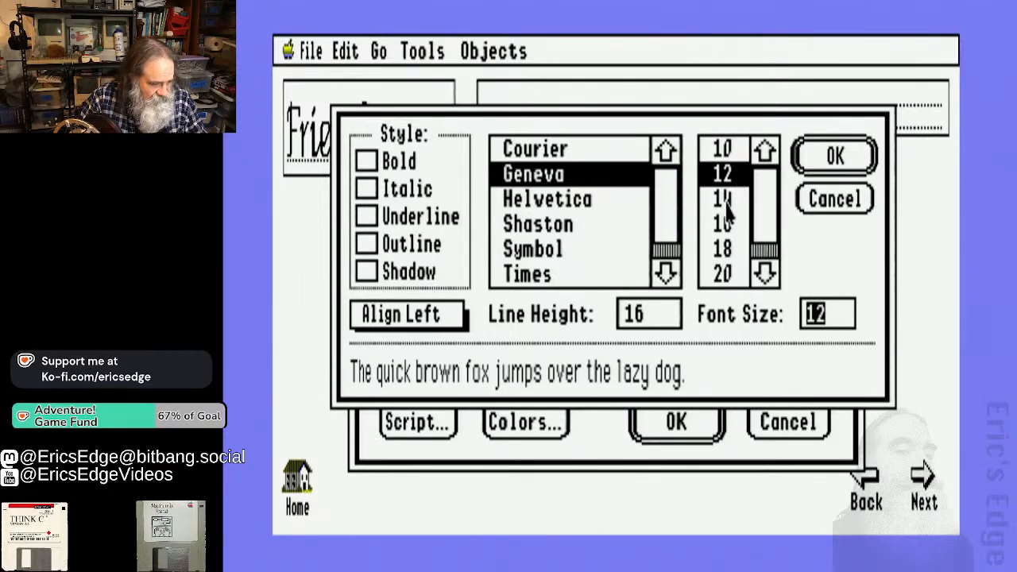
{"action": "left_click", "coordinate": [819, 165]}
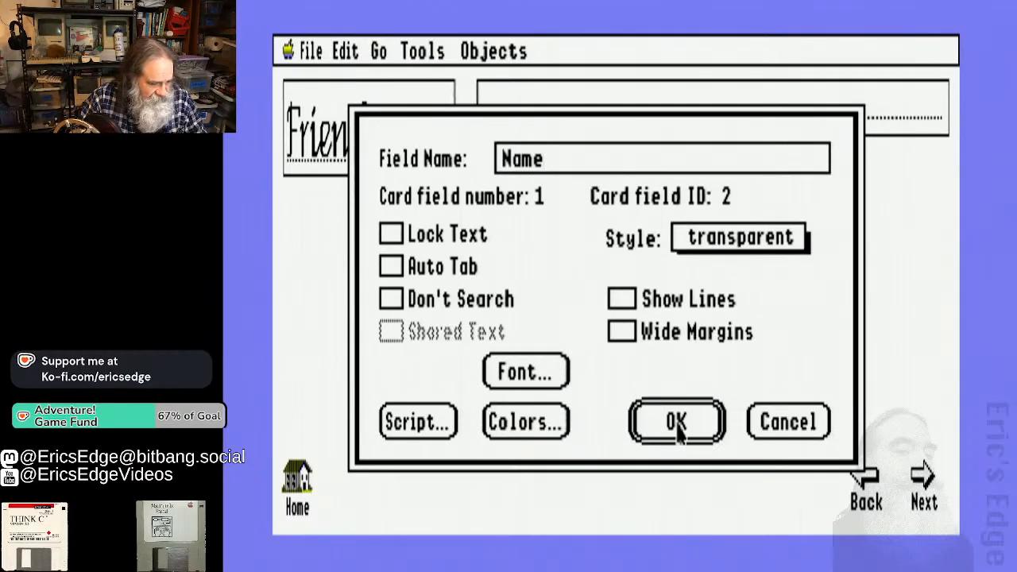
{"action": "left_click", "coordinate": [677, 422]}
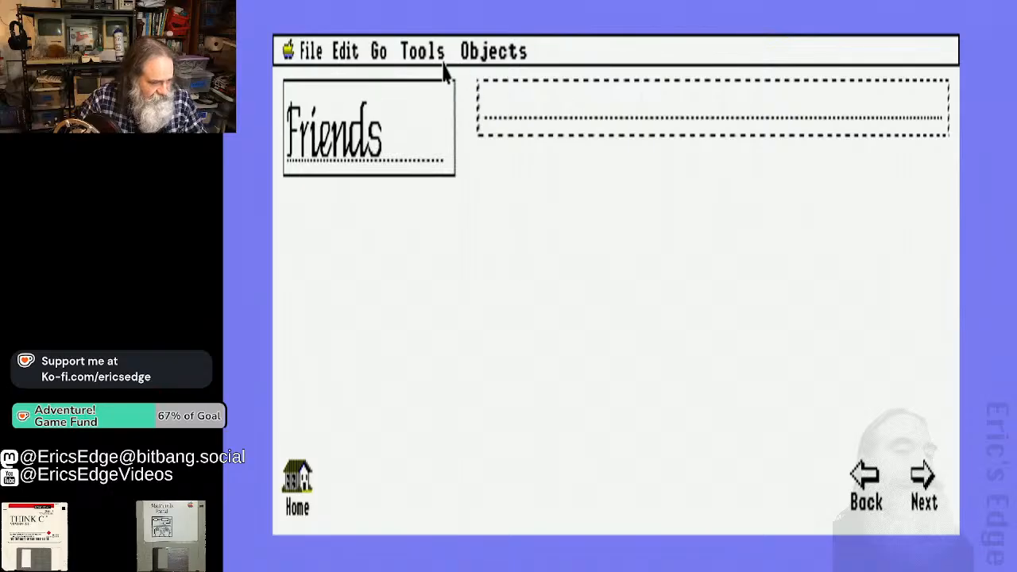
Preview the card with the Browse tool, and change the Name field's style to shadow using the Field tool
{"action": "left_click_drag", "start_coordinate": [423, 54], "coordinate": [413, 82]}
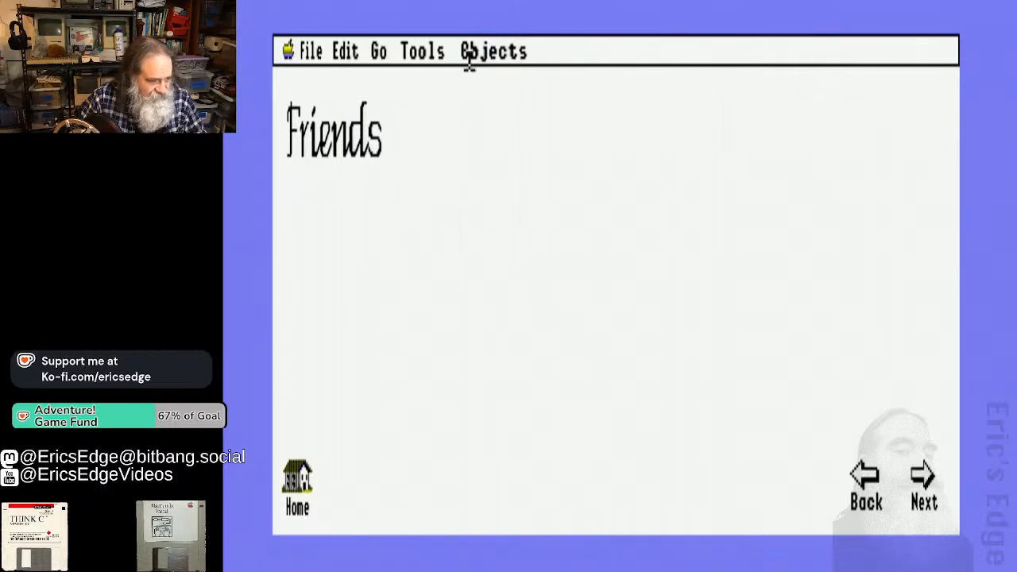
{"action": "left_click_drag", "start_coordinate": [422, 64], "coordinate": [482, 91]}
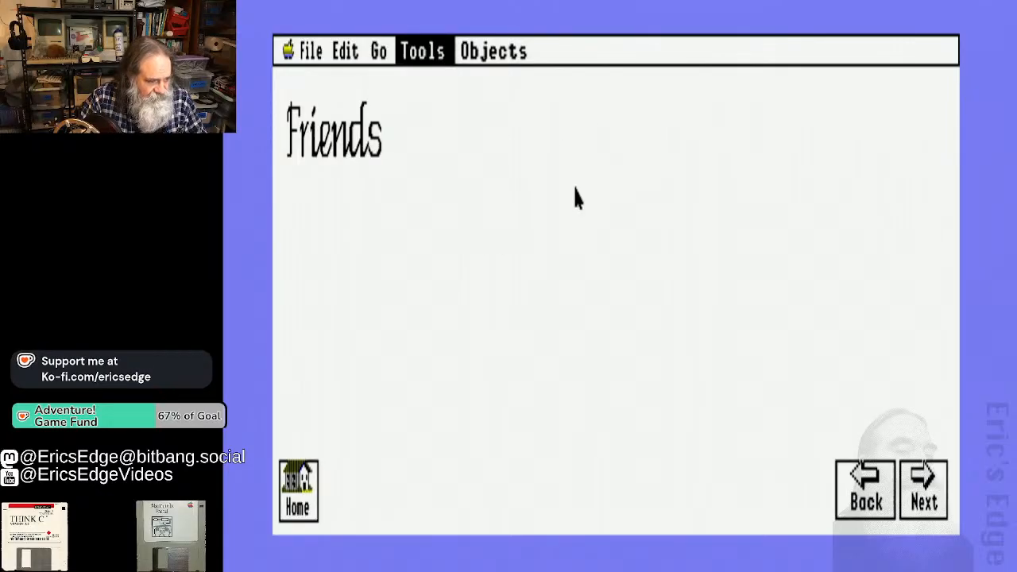
{"action": "double_click", "coordinate": [634, 121]}
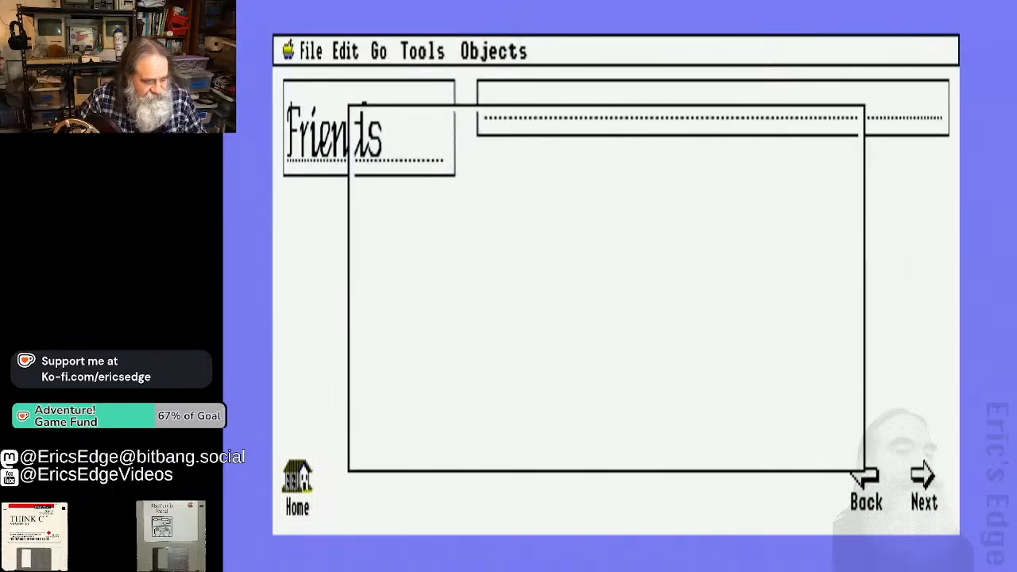
{"action": "left_click_drag", "start_coordinate": [739, 238], "coordinate": [738, 310]}
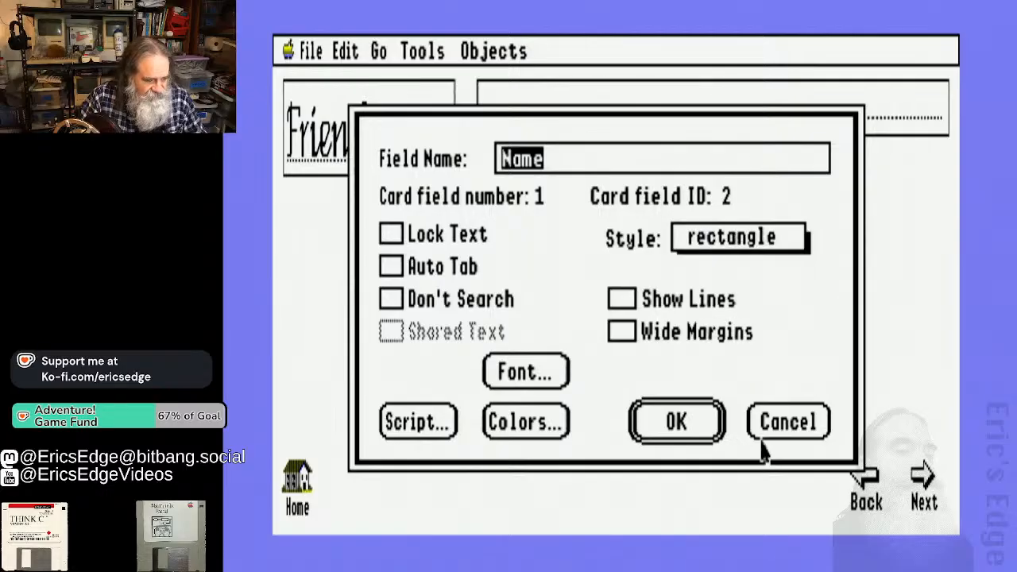
{"action": "left_click_drag", "start_coordinate": [765, 238], "coordinate": [781, 280]}
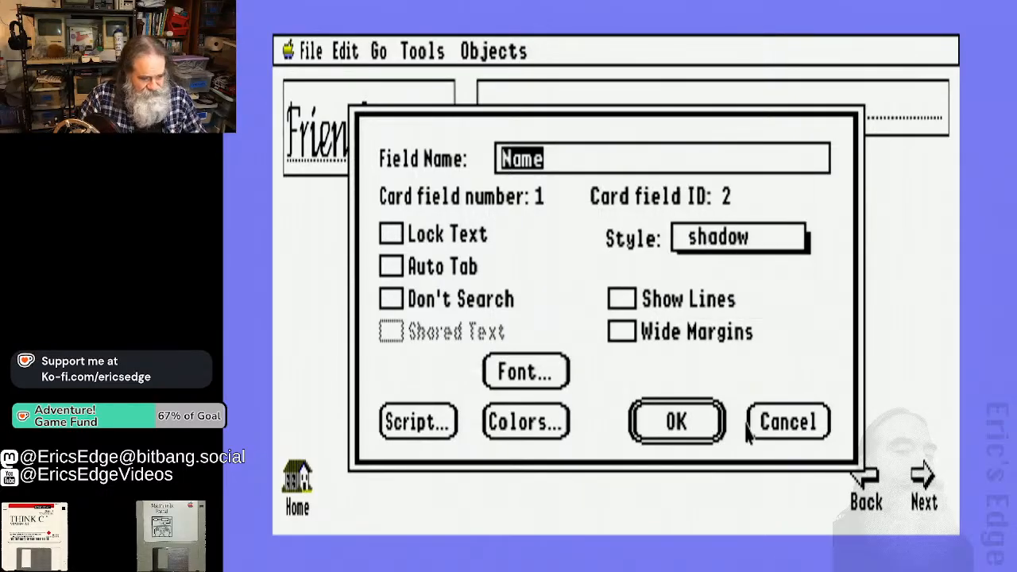
{"action": "left_click", "coordinate": [676, 425]}
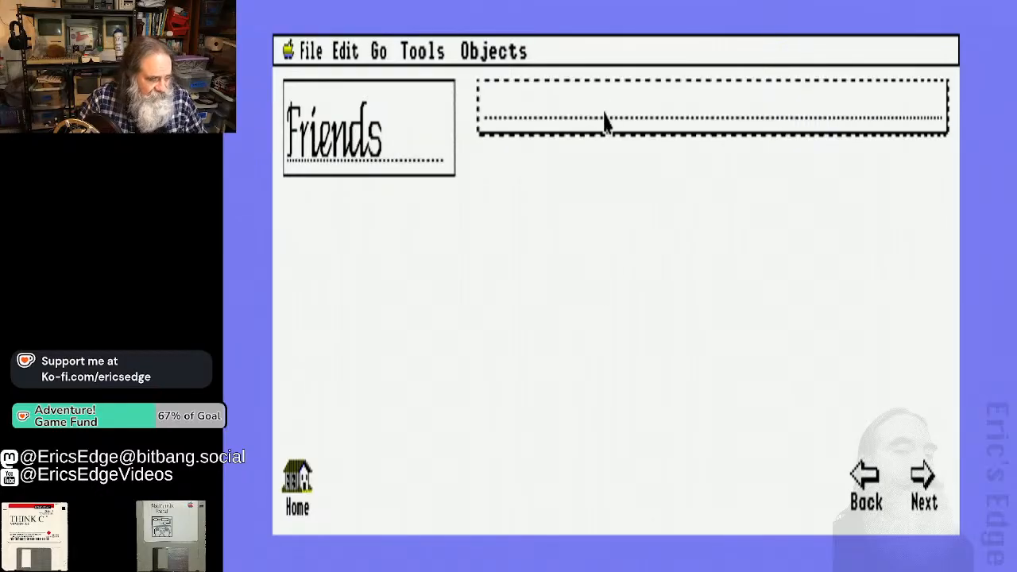
Enter "Supreme Dark Galactic Overlord (SDGOL)" in the Name card field with the Browse tool
{"action": "left_click", "coordinate": [429, 53]}
{"action": "left_click_drag", "start_coordinate": [429, 52], "coordinate": [418, 84]}
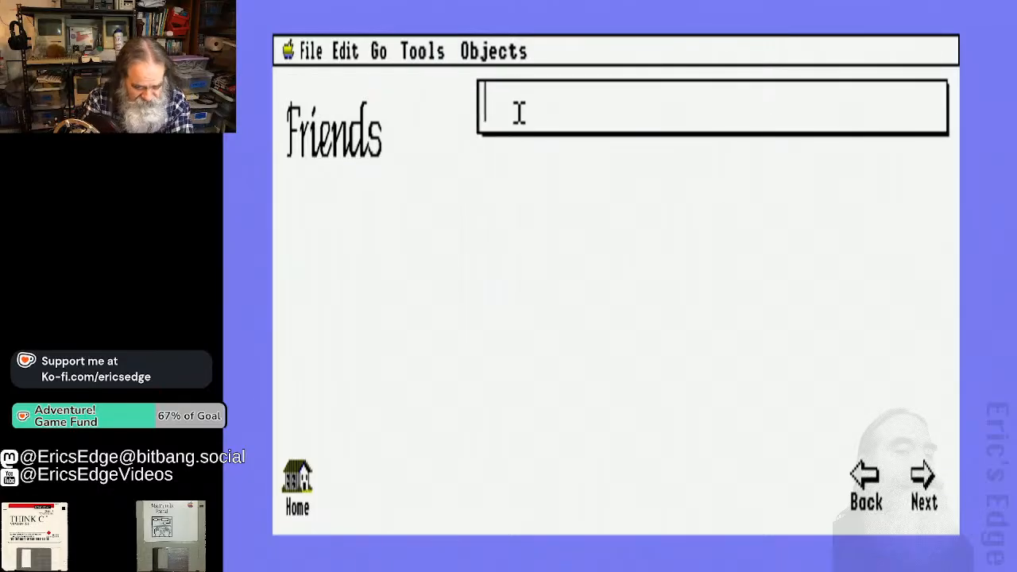
{"action": "type", "text": "E"}
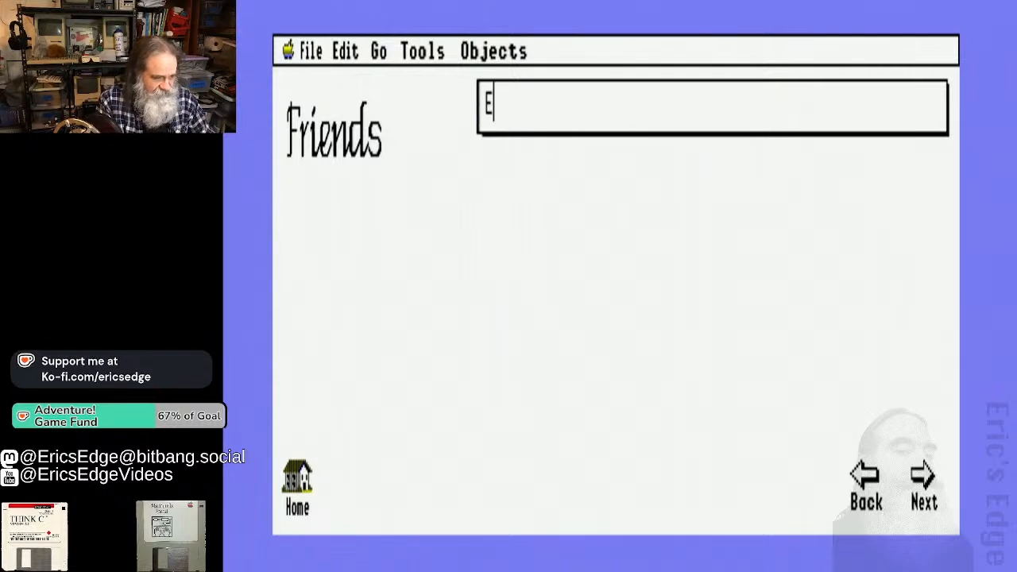
{"action": "key", "text": "BackSpace"}
{"action": "type", "text": "Supr"}
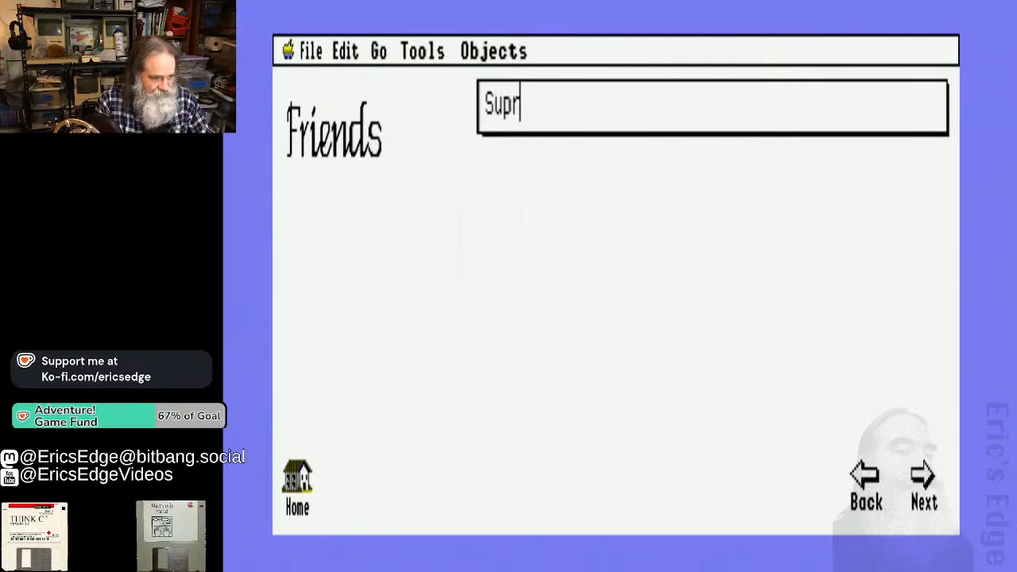
{"action": "type", "text": "eme Da"}
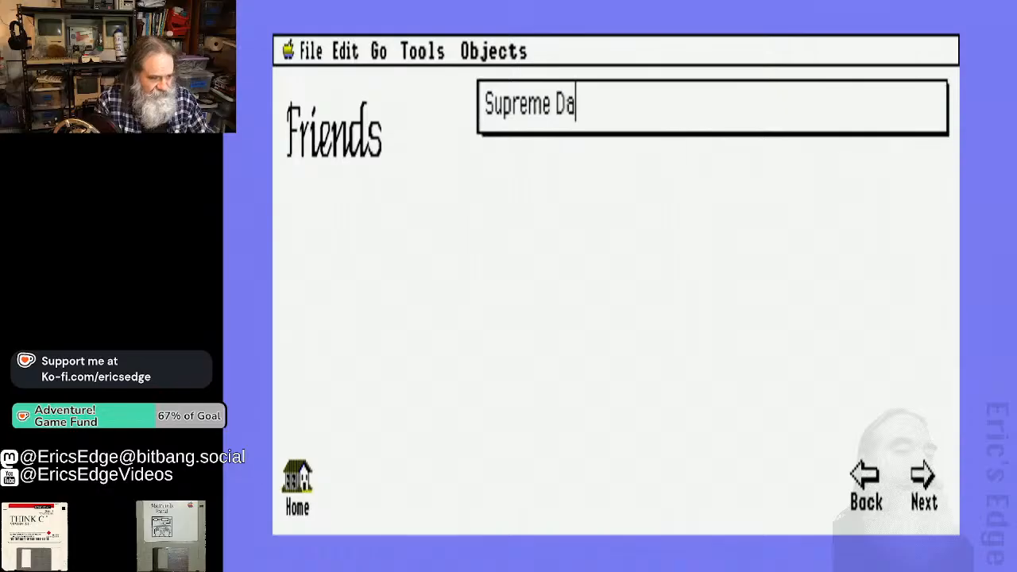
{"action": "type", "text": "rk Gala"}
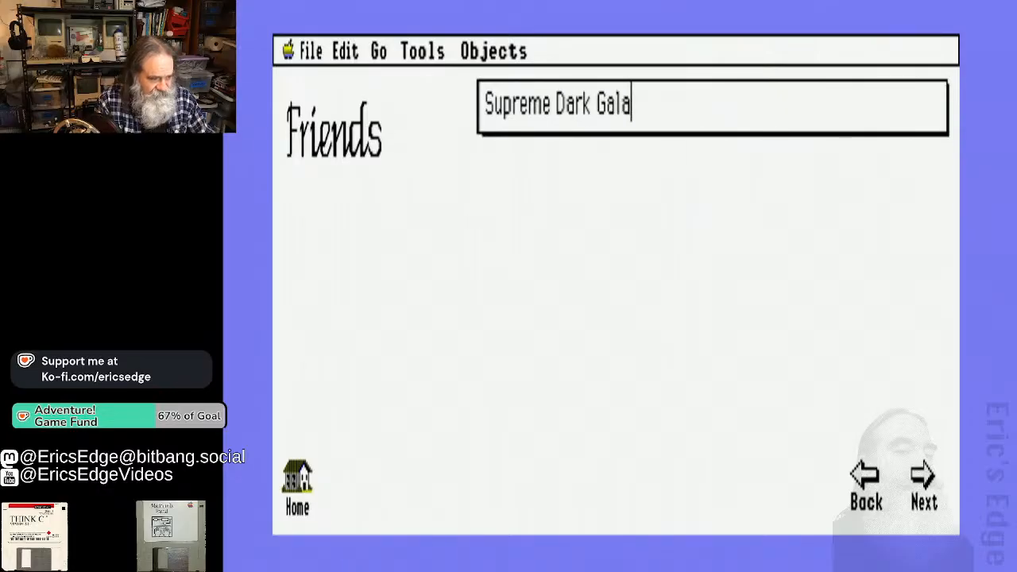
{"action": "type", "text": "ctive"}
{"action": "key", "text": "BackSpace"}
{"action": "type", "text": "k"}
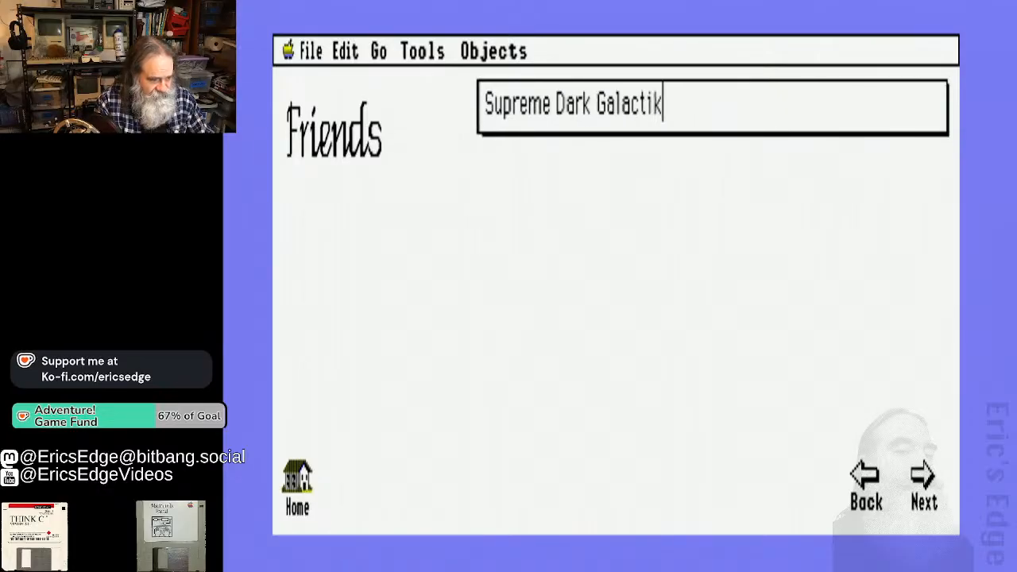
{"action": "key", "text": "BackSpace"}
{"action": "type", "text": "ck"}
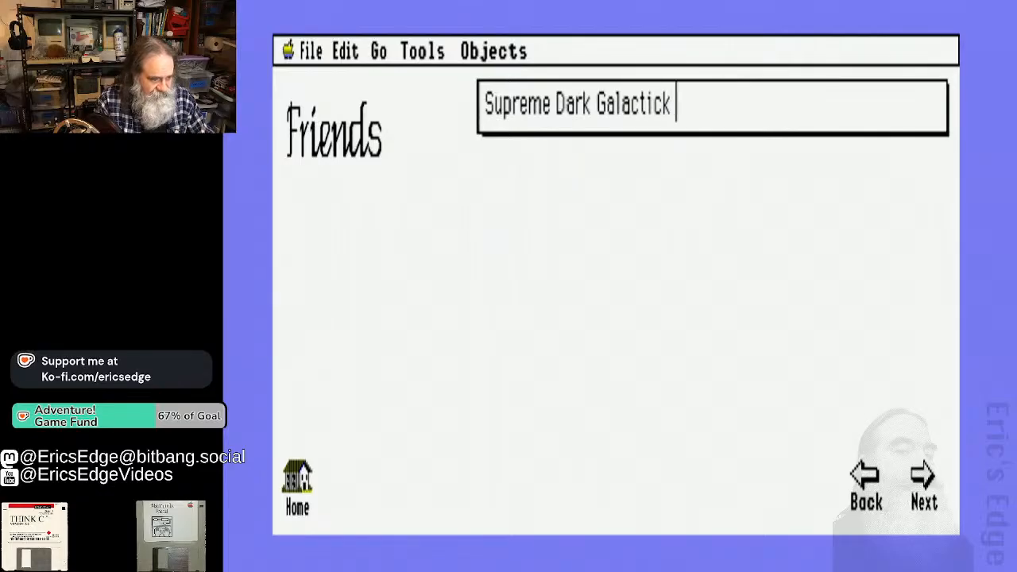
{"action": "key", "text": "BackSpace"}
{"action": "key", "text": "BackSpace"}
{"action": "type", "text": "Overlord"}
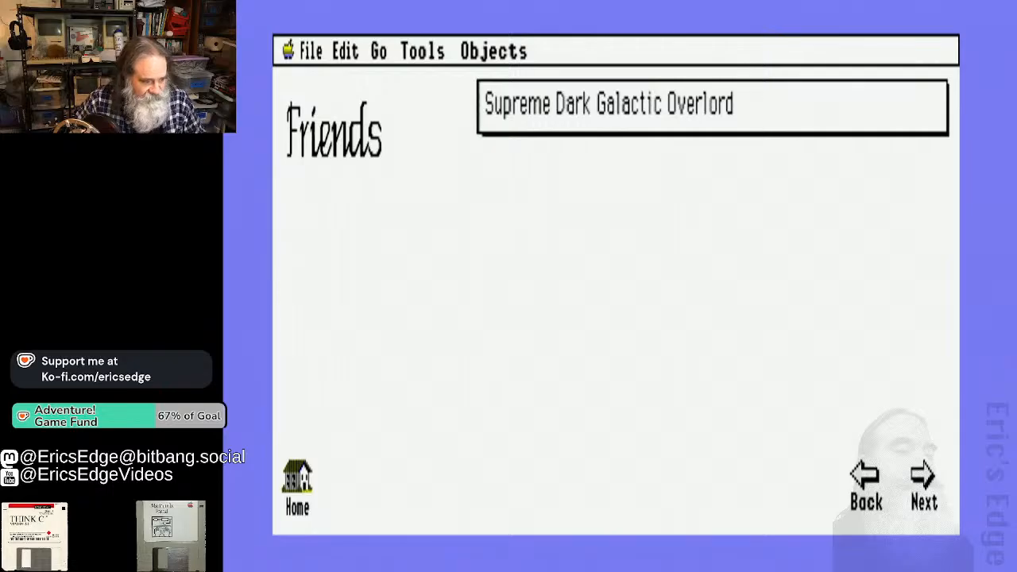
{"action": "type", "text": " (SD"}
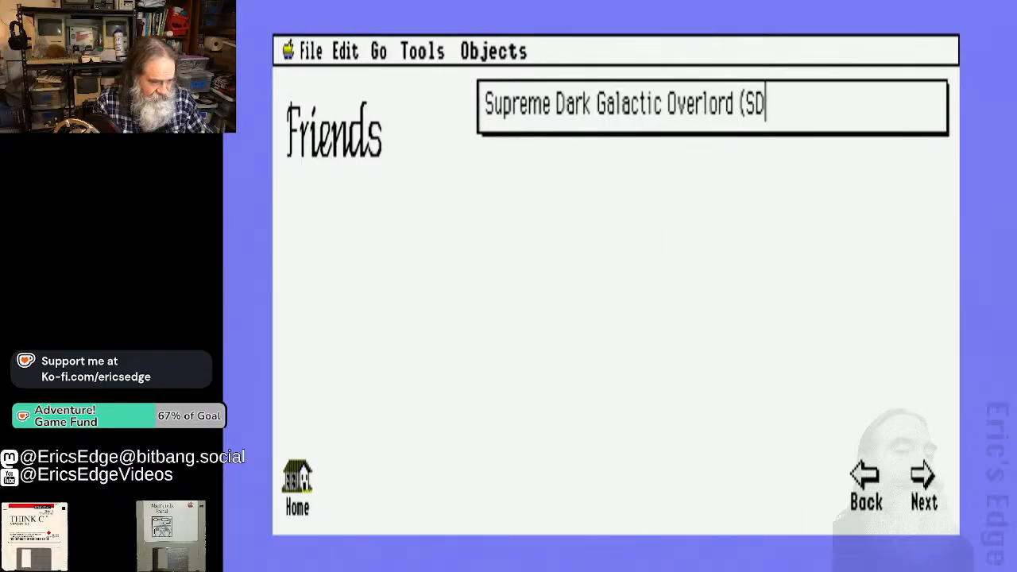
{"action": "type", "text": "GOL)"}
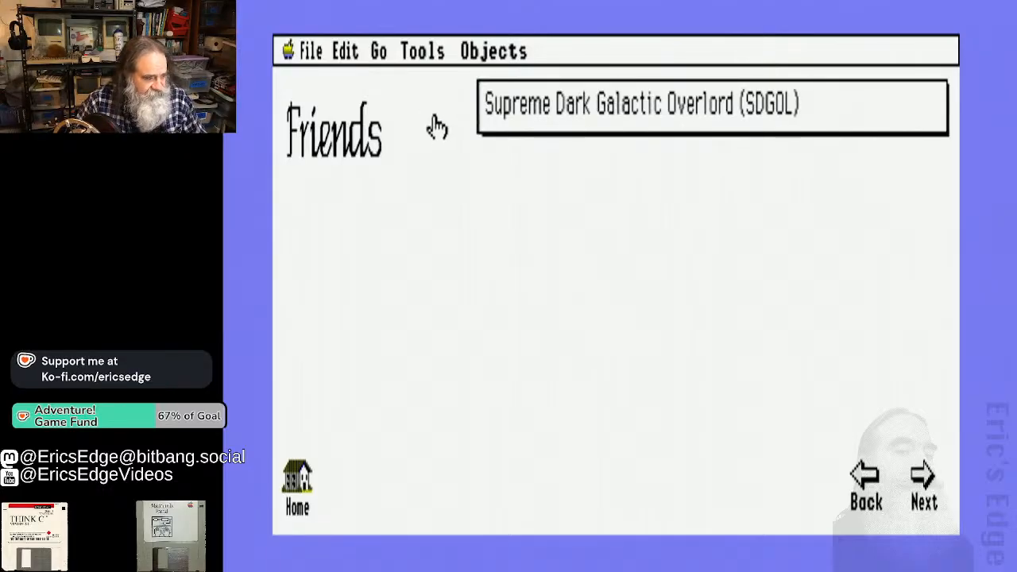
Cut the Name field from the card with the Field tool and paste it into the background
{"action": "left_click_drag", "start_coordinate": [423, 68], "coordinate": [473, 135]}
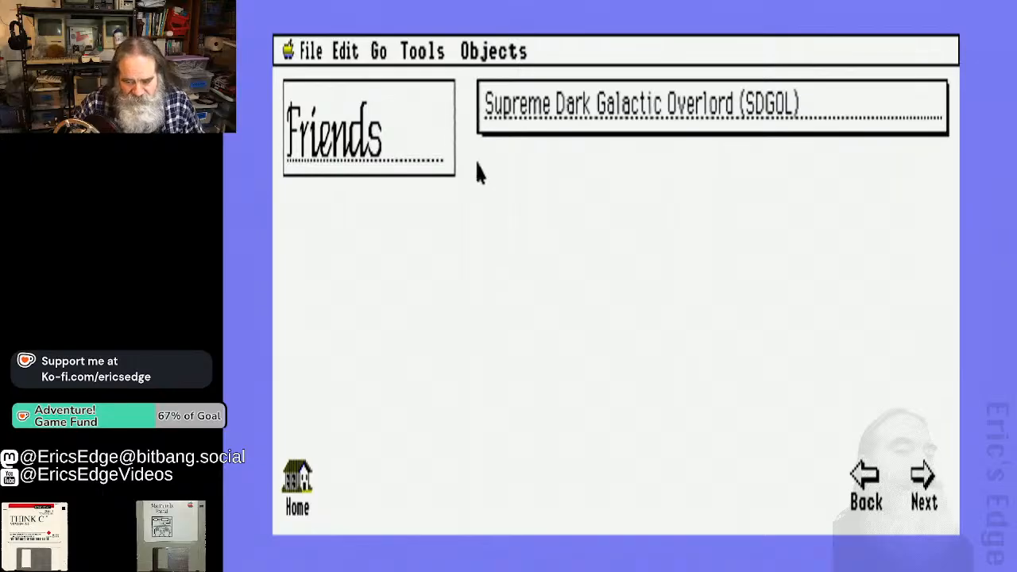
{"action": "left_click_drag", "start_coordinate": [436, 70], "coordinate": [572, 50]}
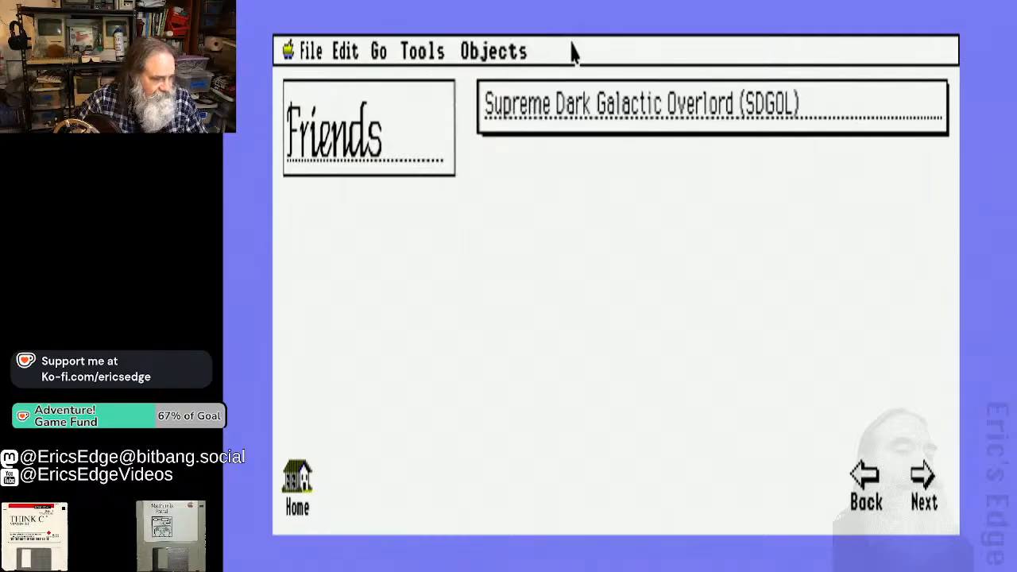
{"action": "left_click", "coordinate": [570, 106]}
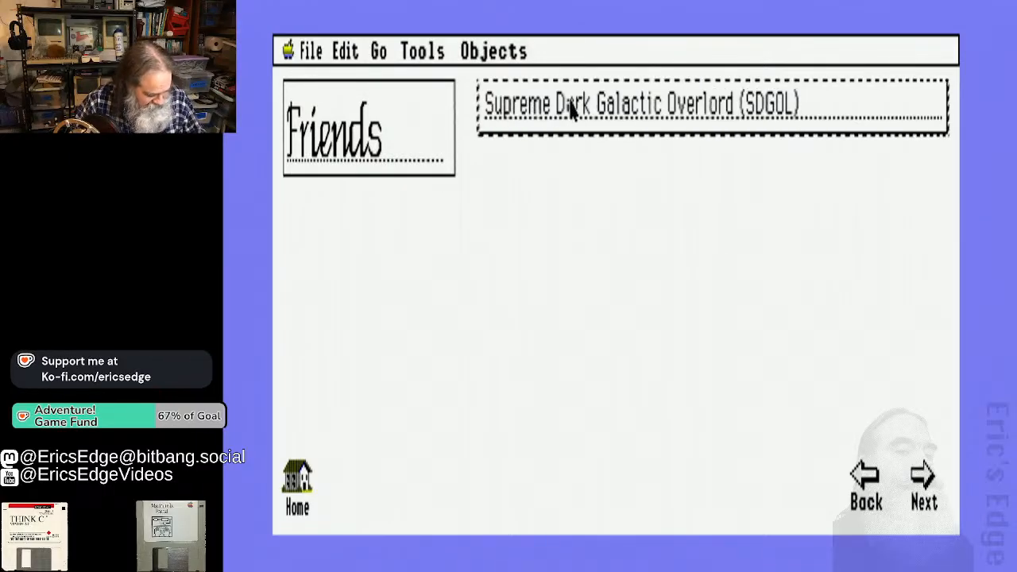
{"action": "key", "text": "super+c"}
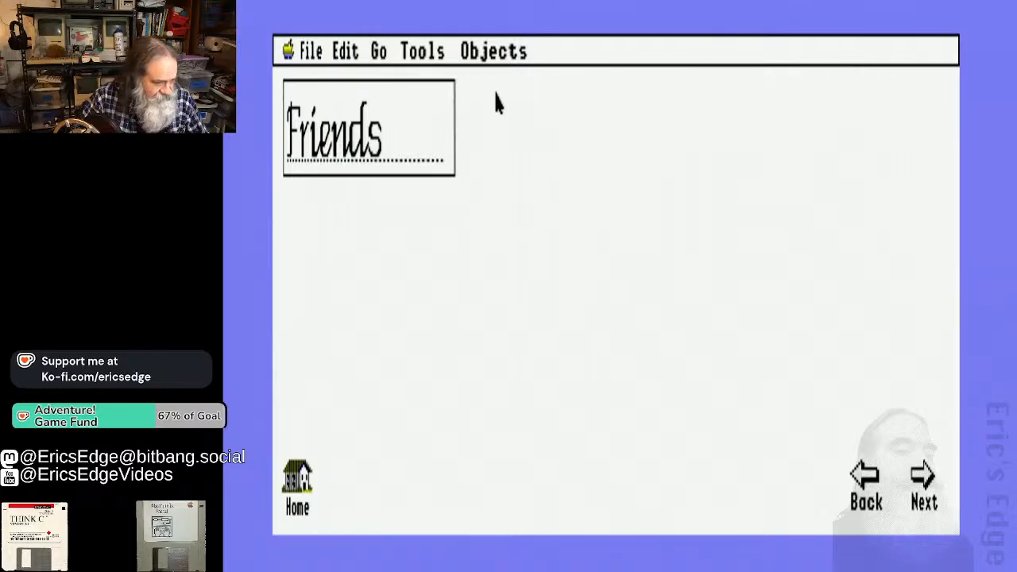
{"action": "left_click_drag", "start_coordinate": [343, 67], "coordinate": [372, 480]}
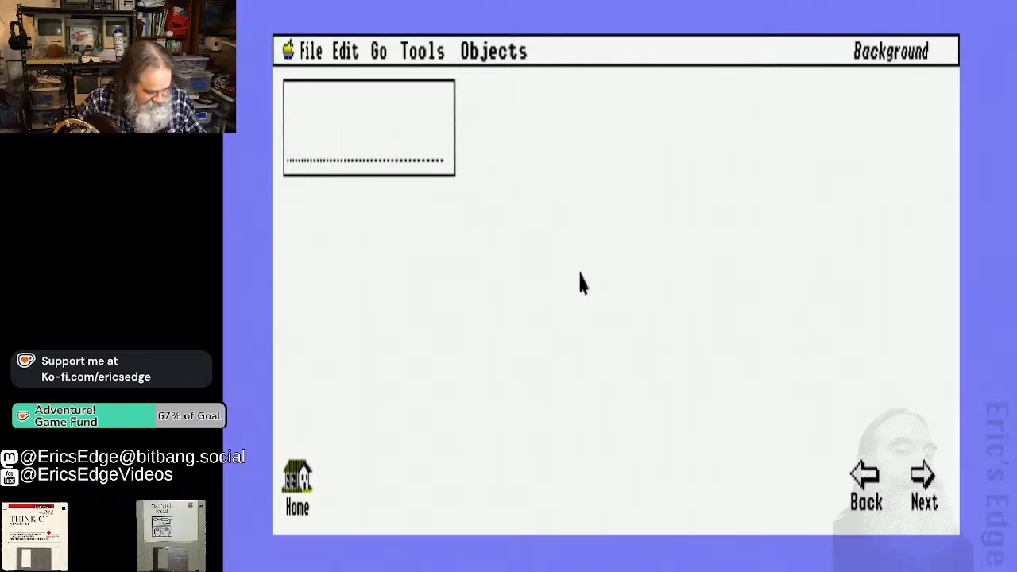
{"action": "key", "text": "ctrl+v"}
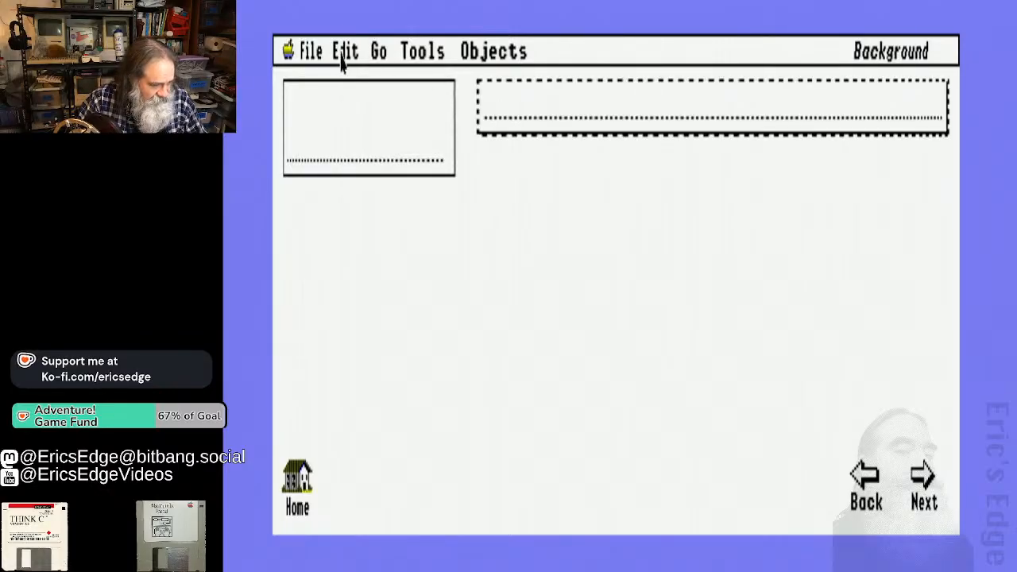
Return to the card and fill the background Name field with "Supreme Dark Galactic Overlord (SDGOL)" using the Browse tool
{"action": "left_click_drag", "start_coordinate": [411, 64], "coordinate": [411, 81]}
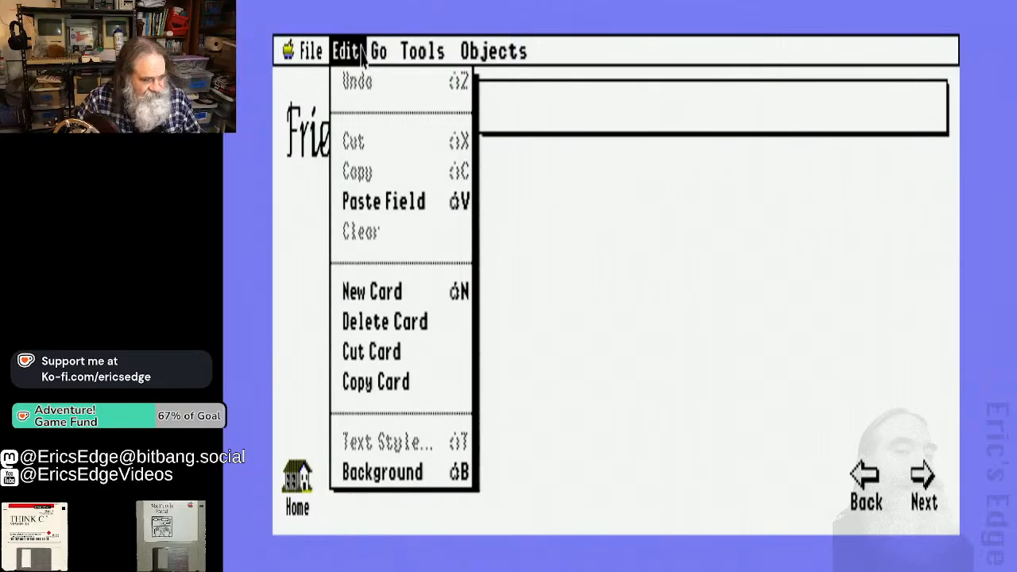
{"action": "left_click", "coordinate": [362, 54]}
{"action": "left_click", "coordinate": [507, 103]}
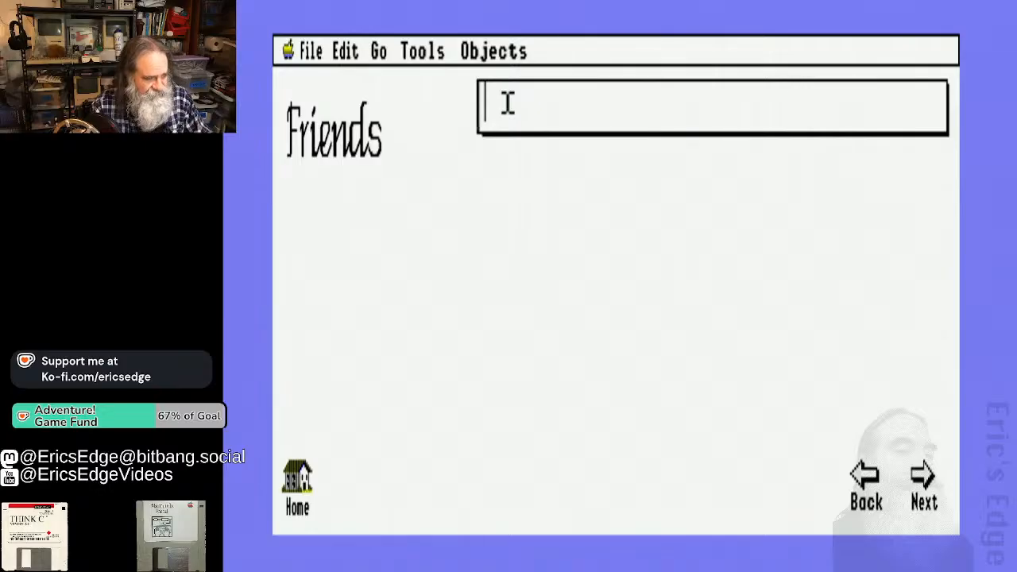
{"action": "type", "text": "Supre"}
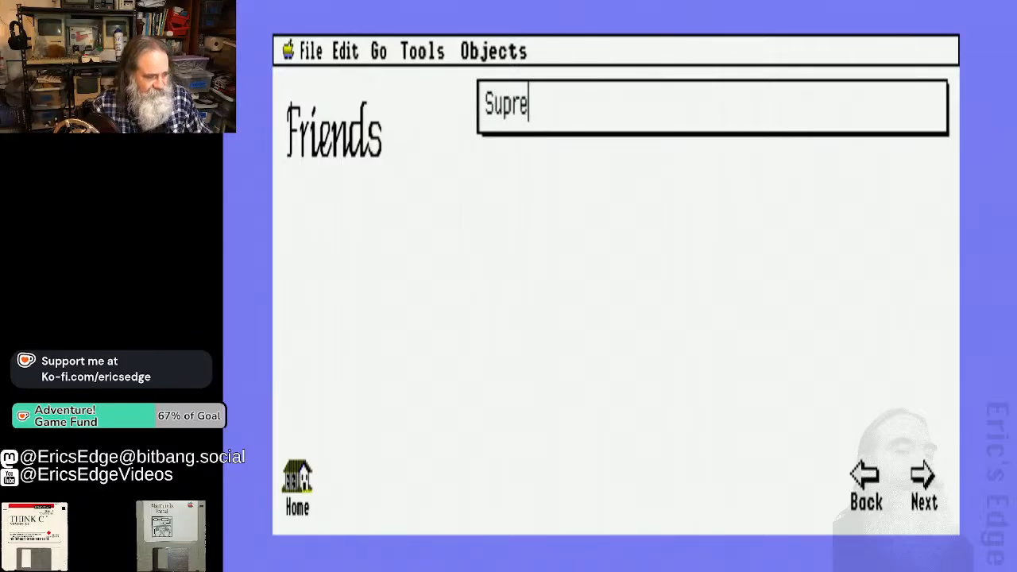
{"action": "type", "text": "me Dark "}
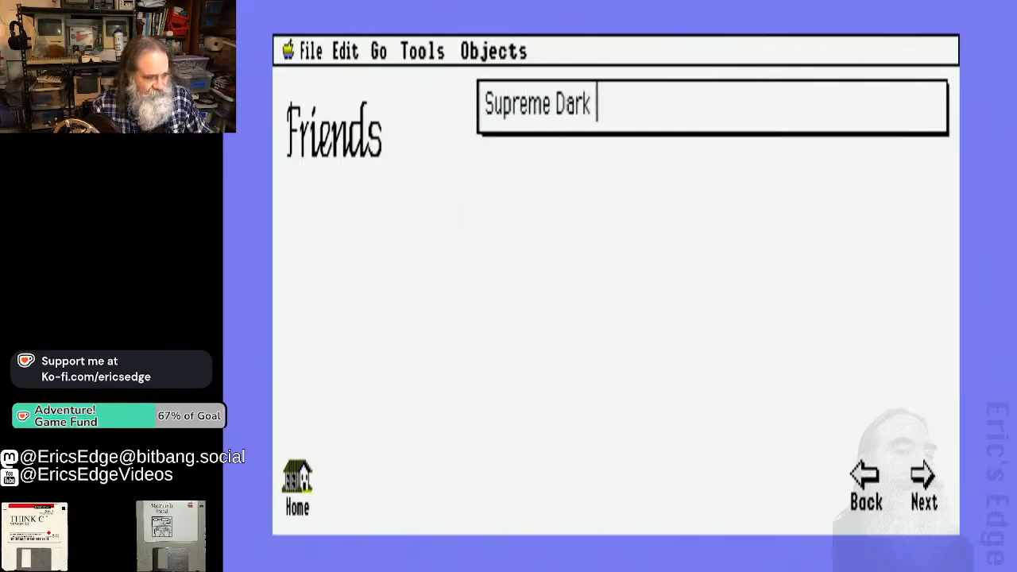
{"action": "type", "text": "Galacti"}
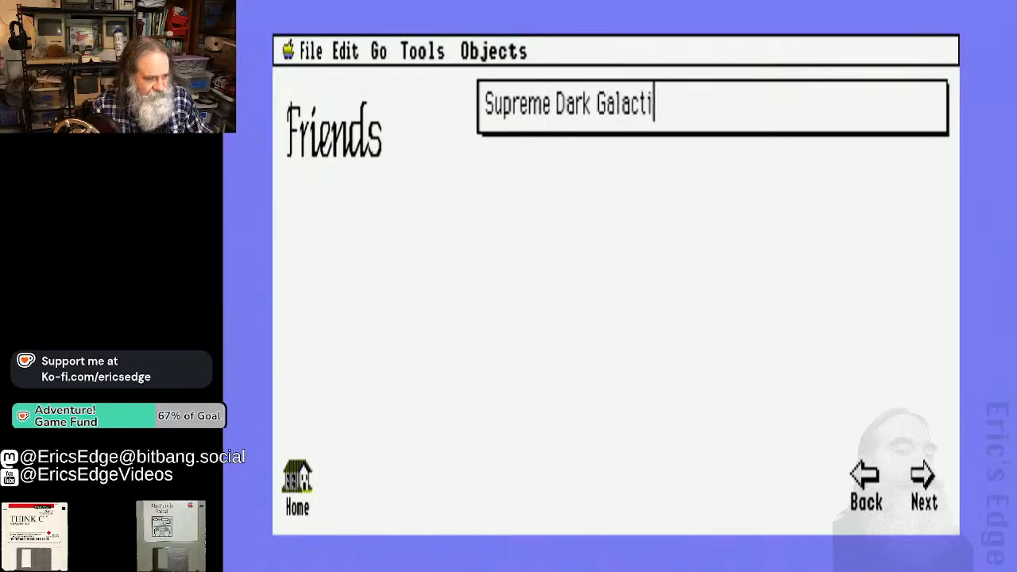
{"action": "type", "text": "ic Ov"}
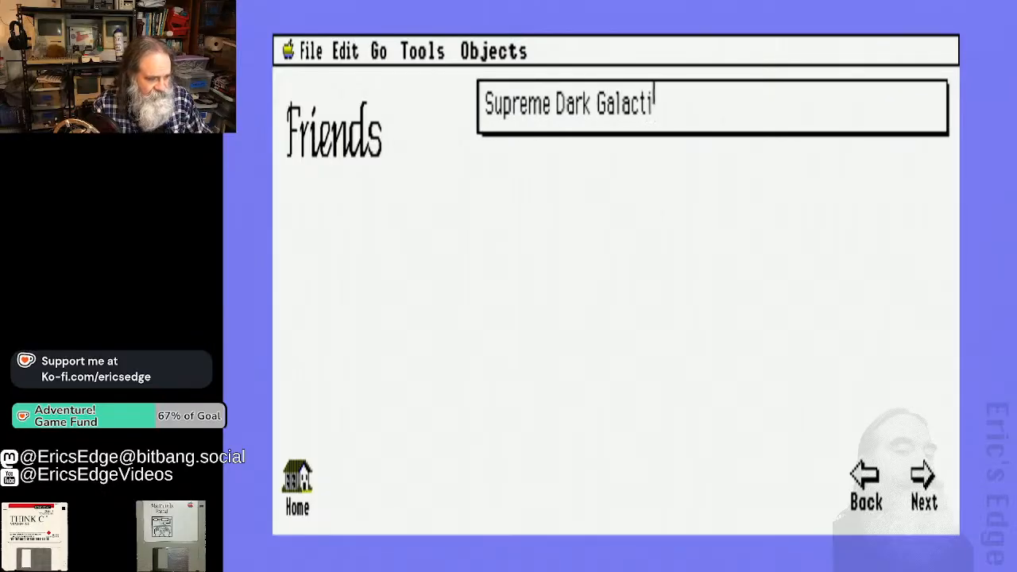
{"action": "type", "text": "erlor"}
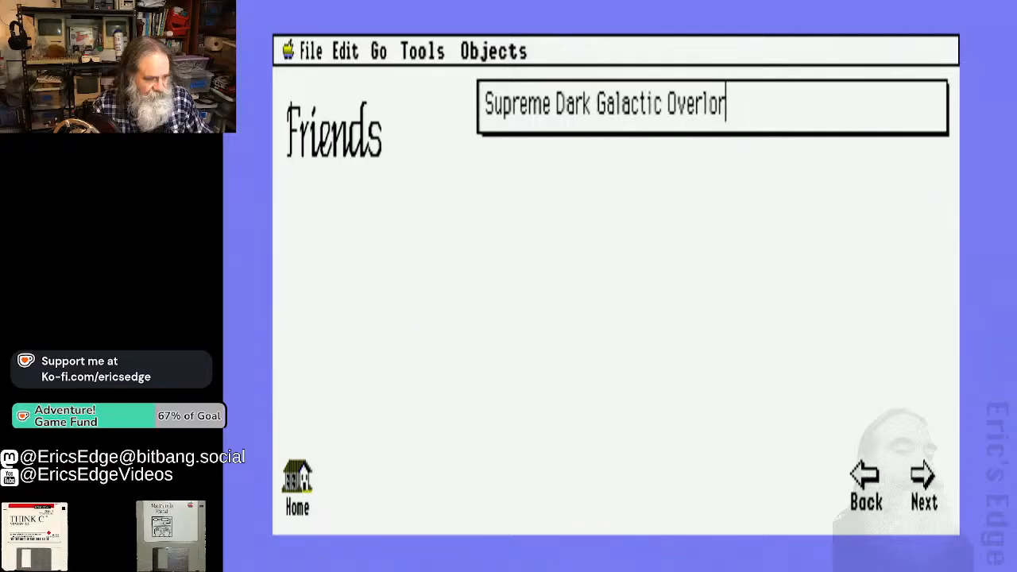
{"action": "type", "text": "d (SDGOL)"}
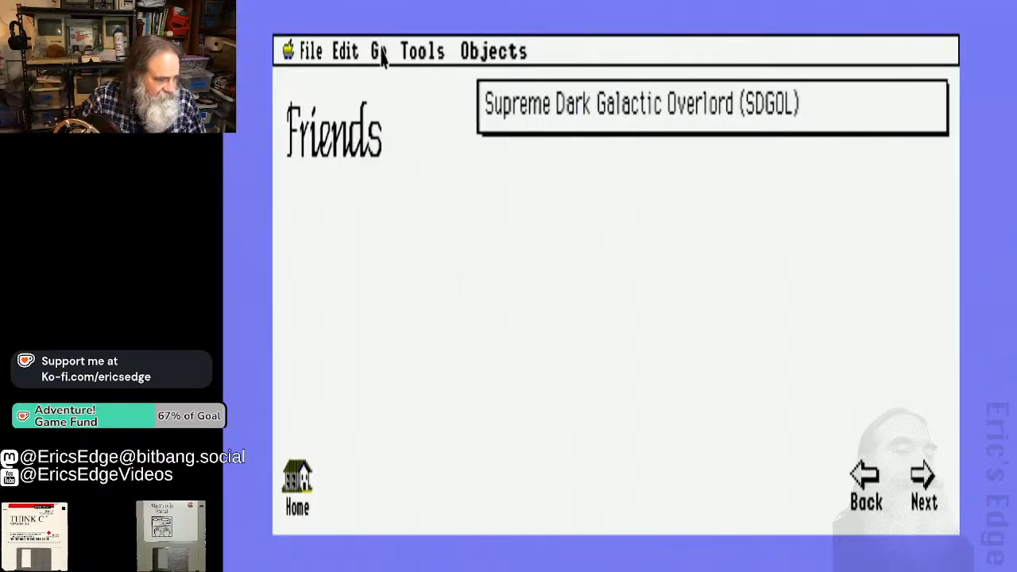
Draw a large background field below the Name field with the Field tool and align its left edge with the Name field
{"action": "left_click", "coordinate": [421, 64]}
{"action": "mouse_move", "coordinate": [423, 67]}
{"action": "left_mouse_down"}
{"action": "mouse_move", "coordinate": [480, 54]}
{"action": "mouse_move", "coordinate": [422, 58]}
{"action": "mouse_move", "coordinate": [481, 89]}
{"action": "left_mouse_up"}
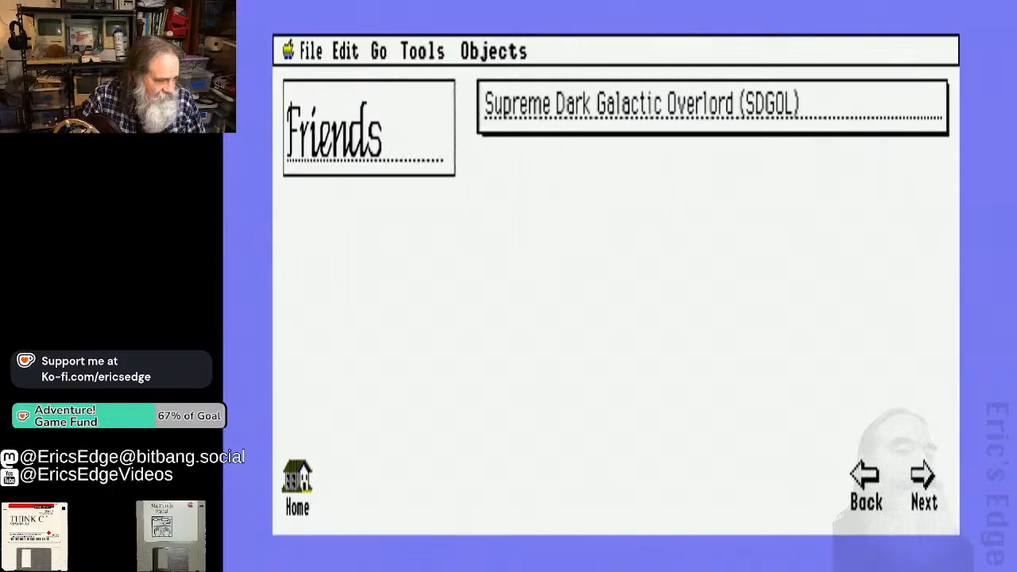
{"action": "left_click_drag", "start_coordinate": [353, 67], "coordinate": [370, 477]}
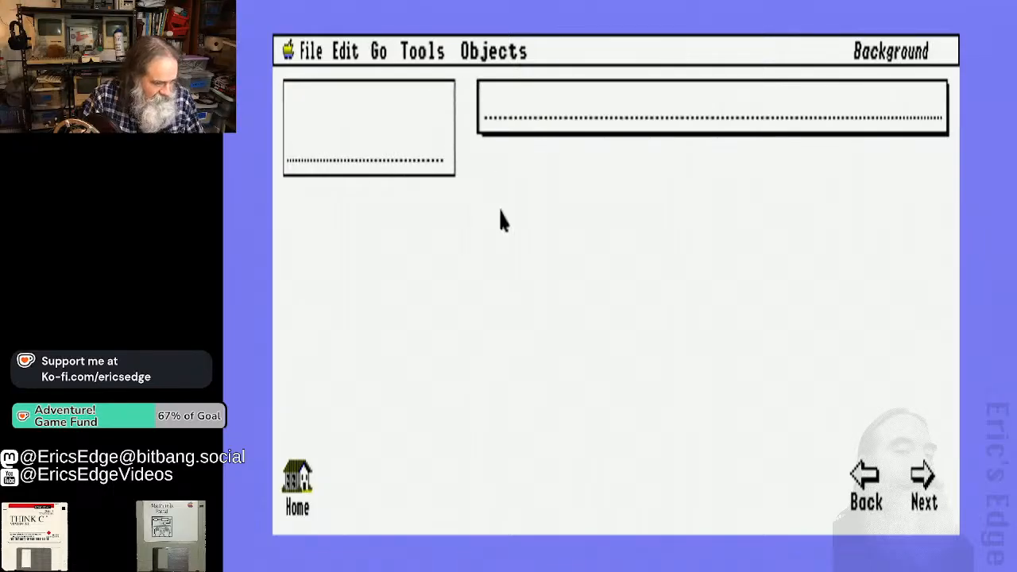
{"action": "left_click_drag", "start_coordinate": [482, 152], "coordinate": [956, 394]}
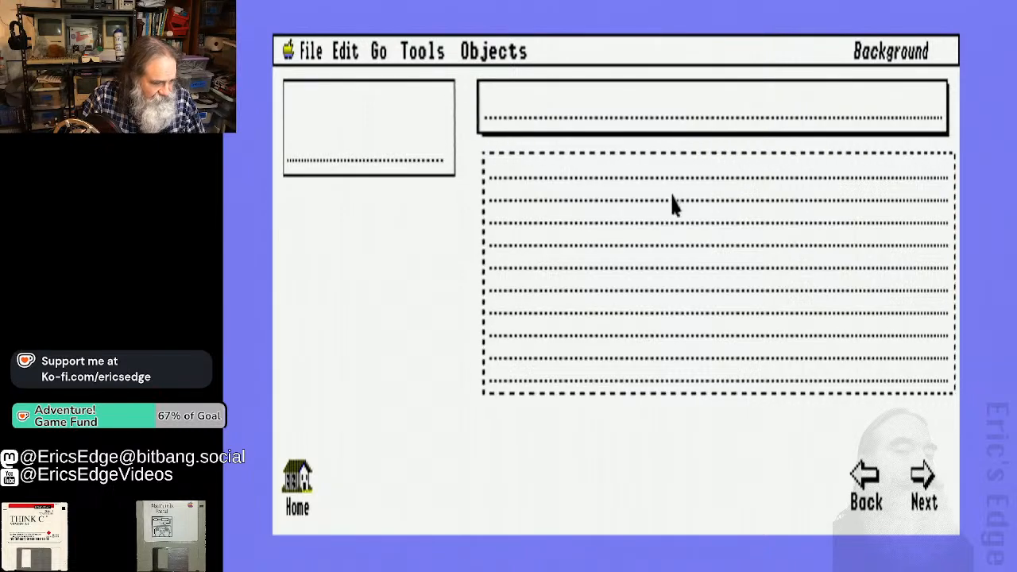
{"action": "left_click_drag", "start_coordinate": [673, 197], "coordinate": [670, 199]}
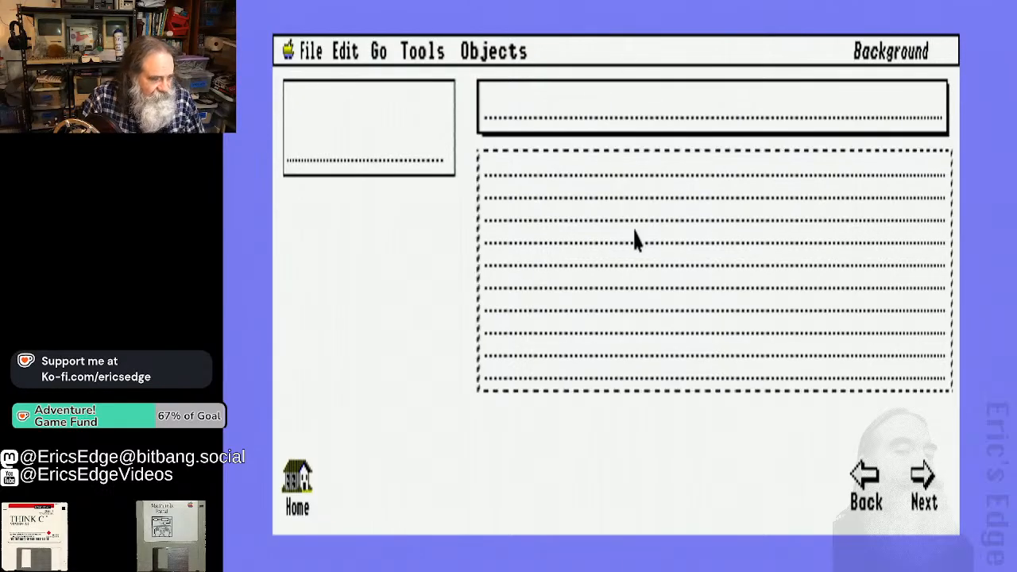
Set the new background field's style to scrolling and name it Information
{"action": "double_click", "coordinate": [802, 232]}
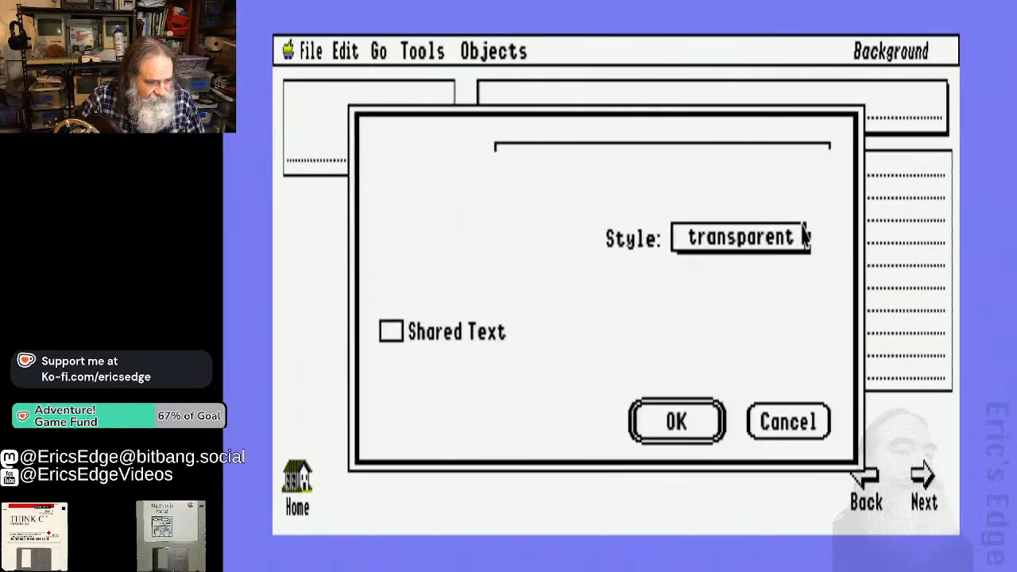
{"action": "left_click_drag", "start_coordinate": [755, 254], "coordinate": [758, 361]}
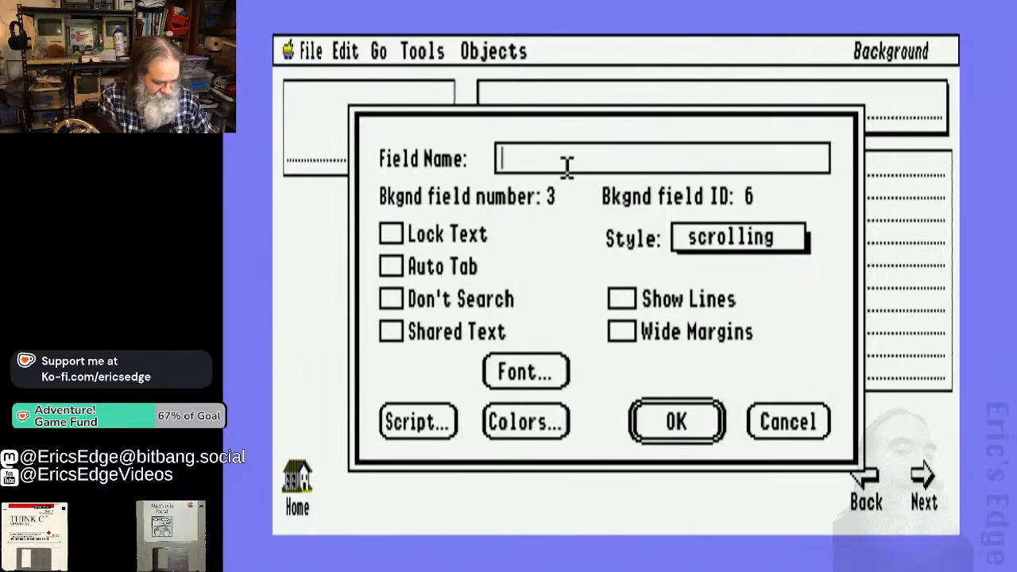
{"action": "type", "text": "Information"}
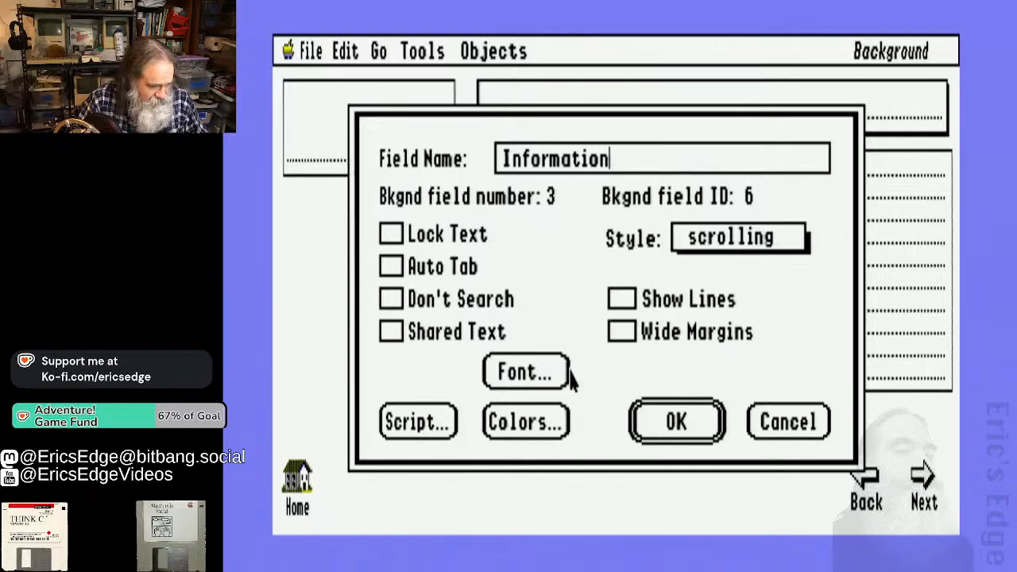
{"action": "left_click", "coordinate": [658, 422]}
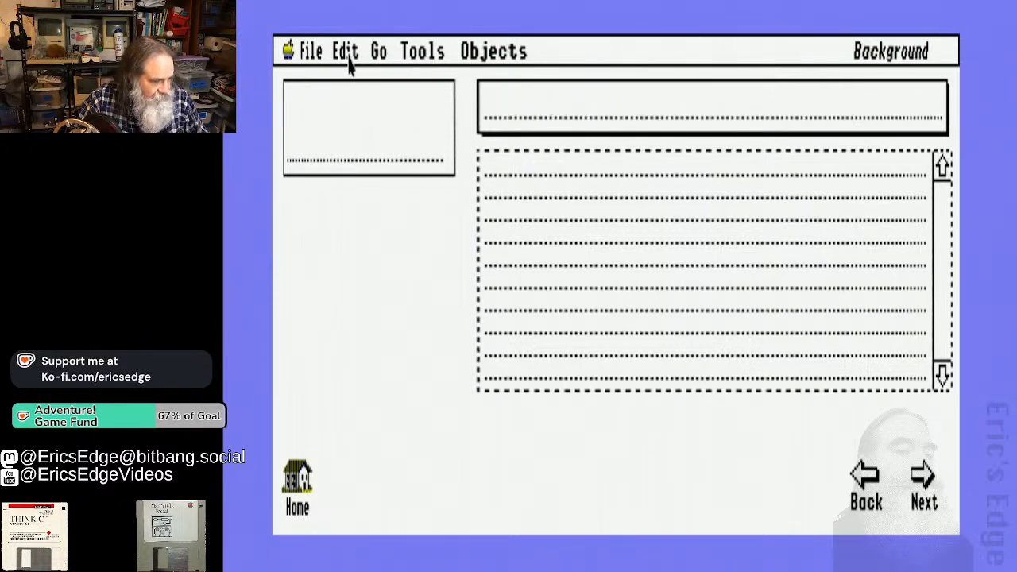
Leave the background and fill the card's Information field with "The SDGOL is your friend and mine." using the Browse tool
{"action": "left_click_drag", "start_coordinate": [345, 51], "coordinate": [373, 479]}
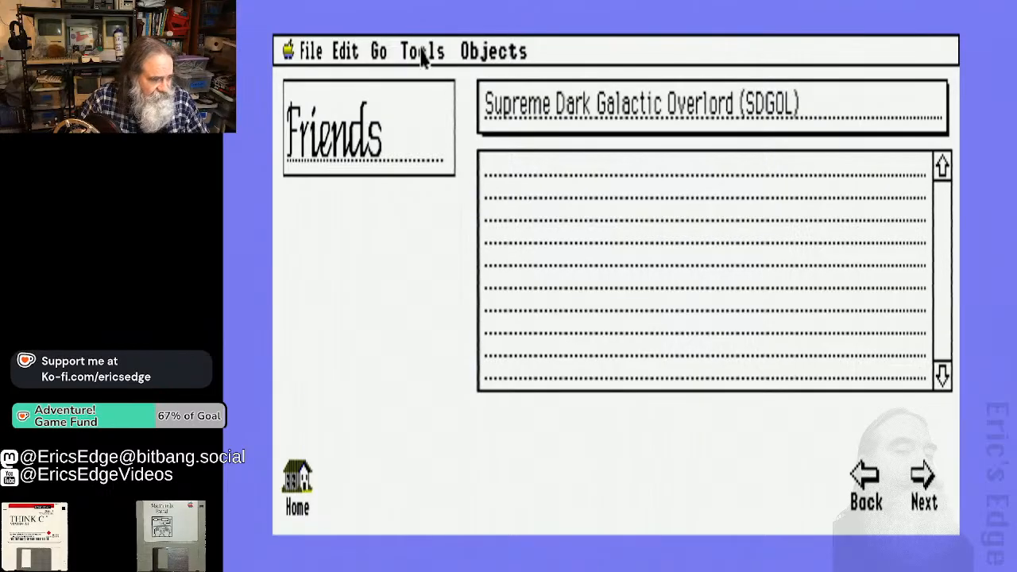
{"action": "left_click_drag", "start_coordinate": [438, 56], "coordinate": [412, 83]}
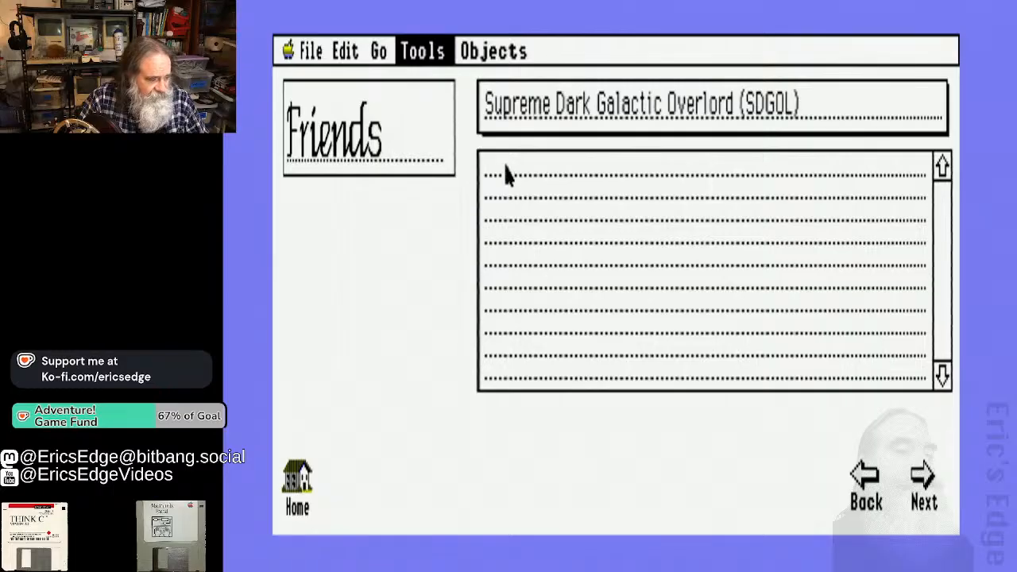
{"action": "left_click", "coordinate": [511, 174]}
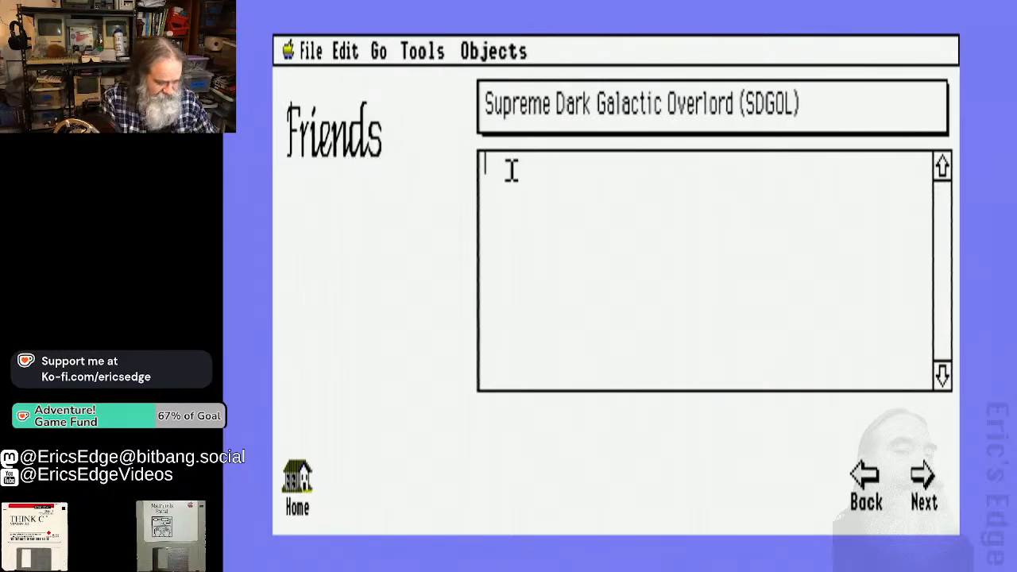
{"action": "type", "text": "The SDG"}
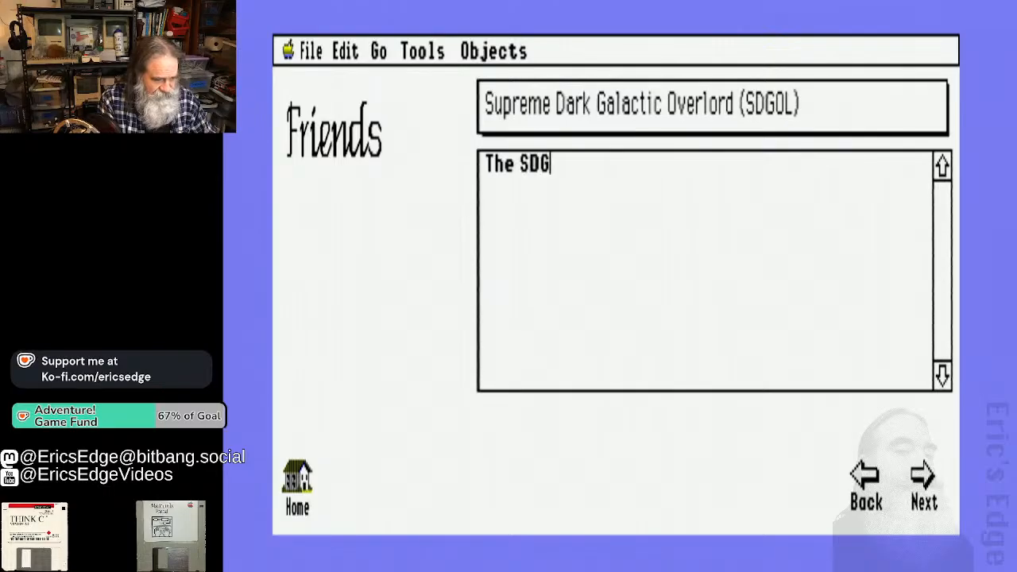
{"action": "type", "text": "OL is your f"}
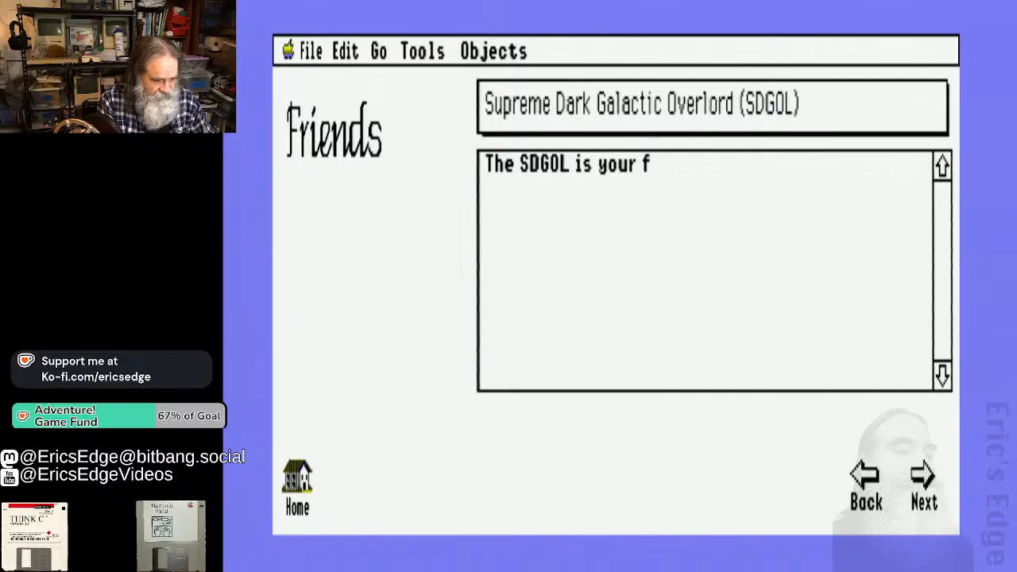
{"action": "type", "text": "riend and mine."}
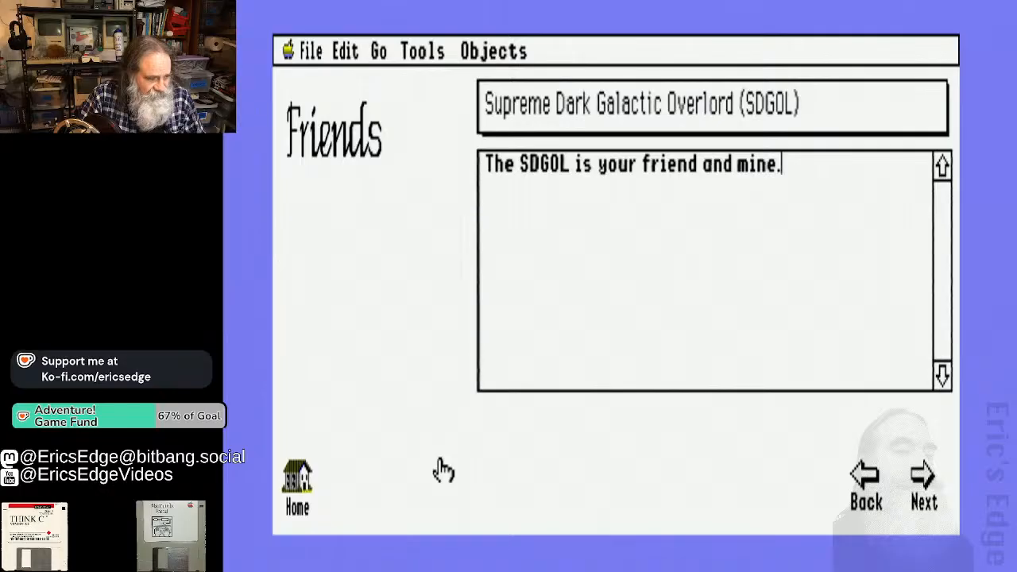
Check the stack's other card, and inspect the card info and background info of the SDGOL card
{"action": "left_click", "coordinate": [922, 488]}
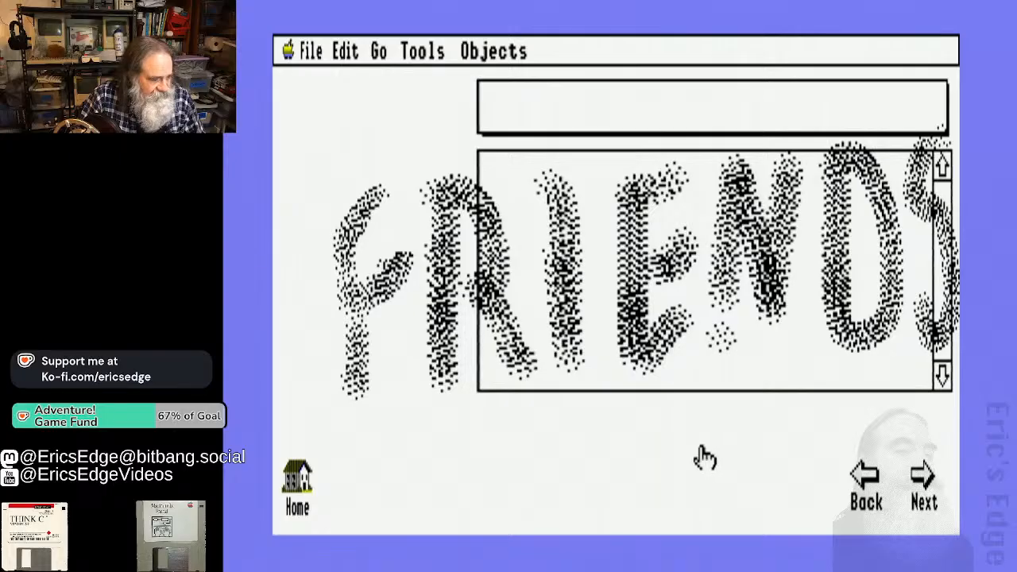
{"action": "left_click", "coordinate": [866, 485]}
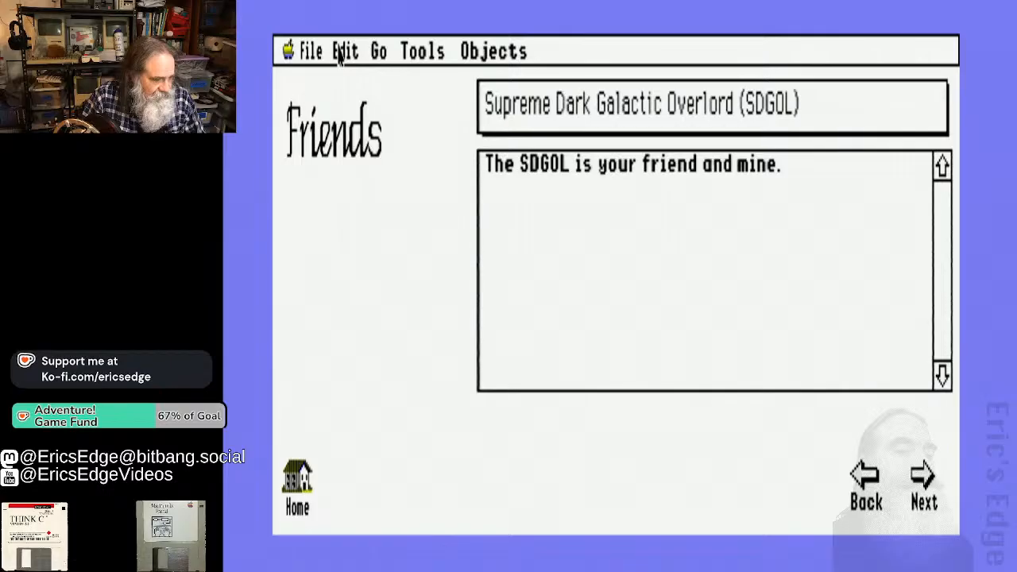
{"action": "left_click_drag", "start_coordinate": [468, 54], "coordinate": [480, 143]}
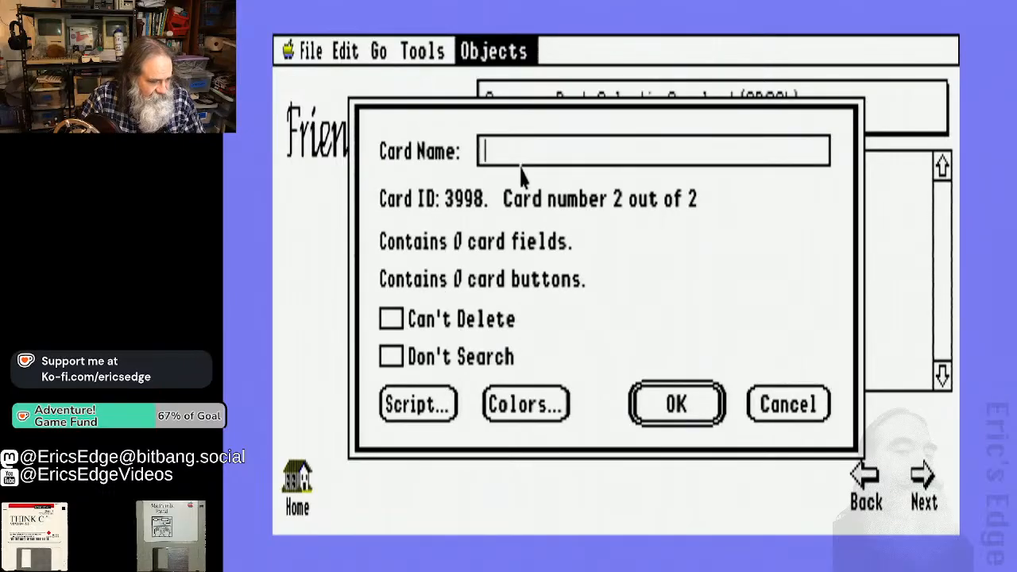
{"action": "left_click", "coordinate": [786, 404]}
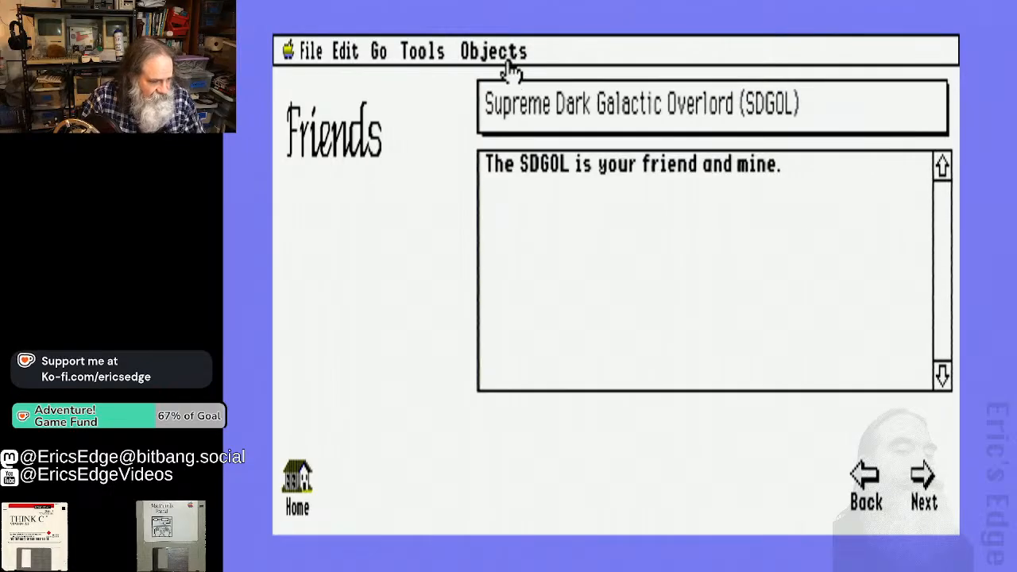
{"action": "left_click", "coordinate": [509, 51]}
{"action": "left_click", "coordinate": [511, 174]}
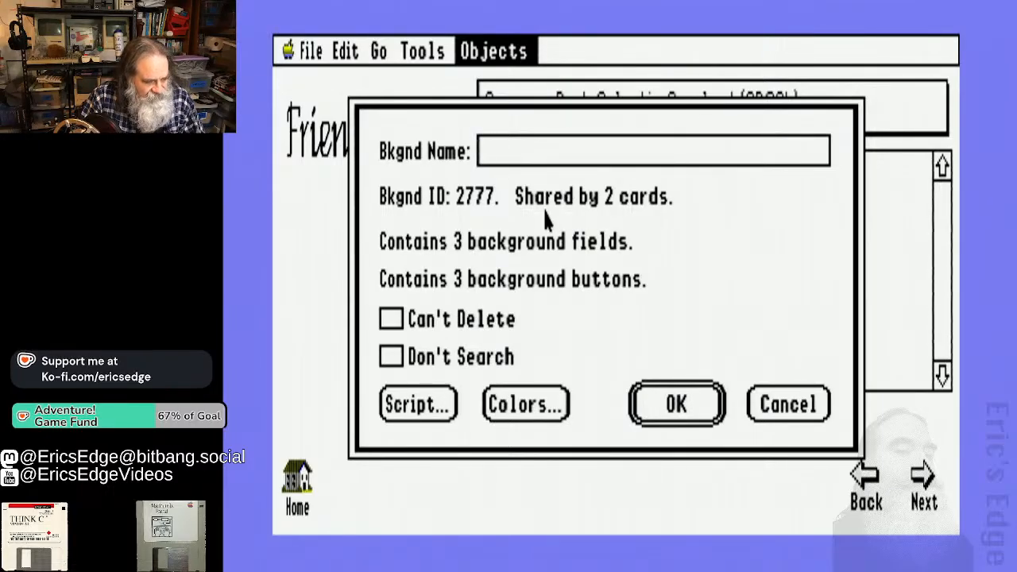
{"action": "left_click", "coordinate": [780, 409]}
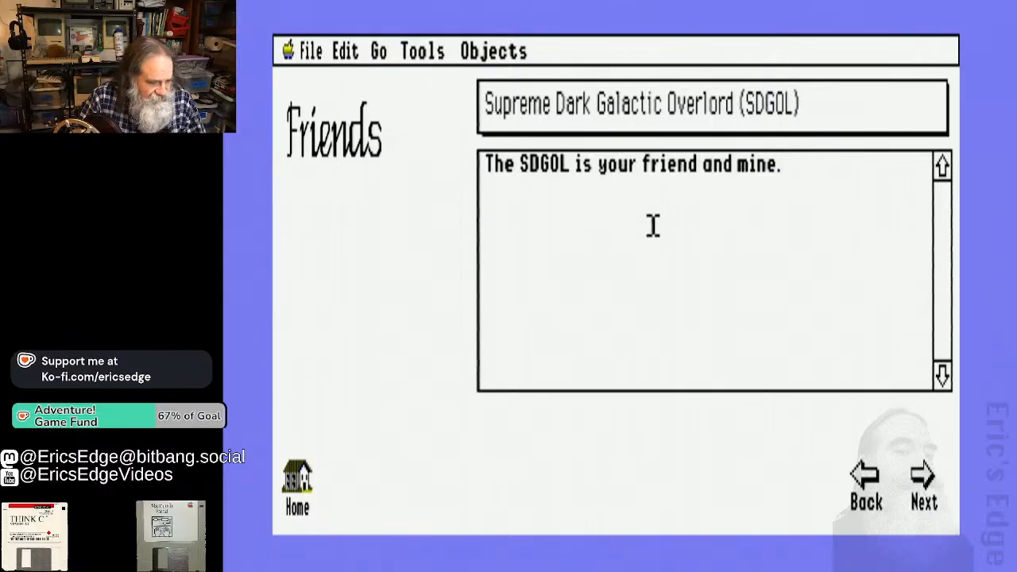
Add a new card after the SDGOL card and enter a friend's first name in its Name field
{"action": "left_click", "coordinate": [924, 479]}
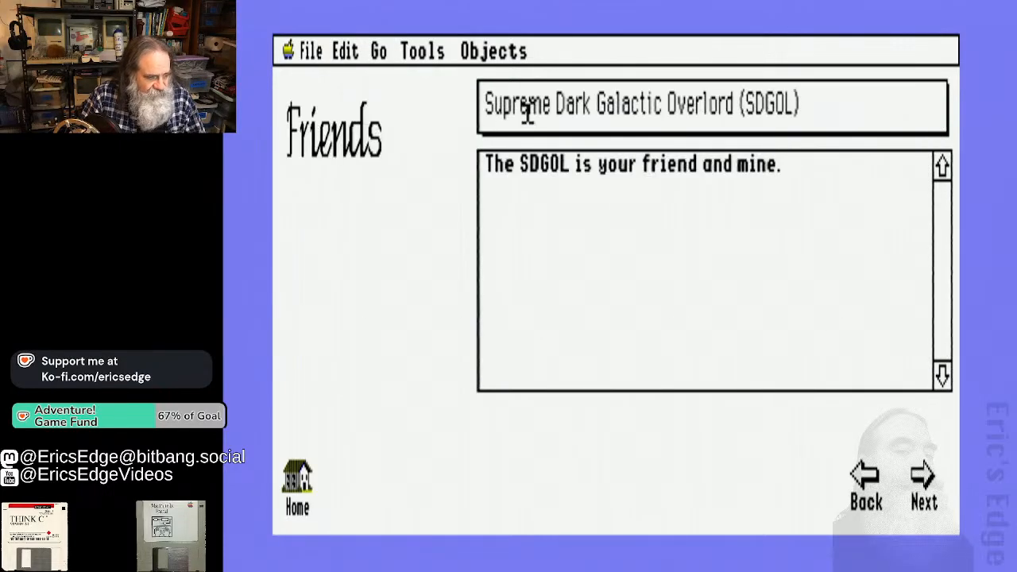
{"action": "left_click", "coordinate": [347, 53]}
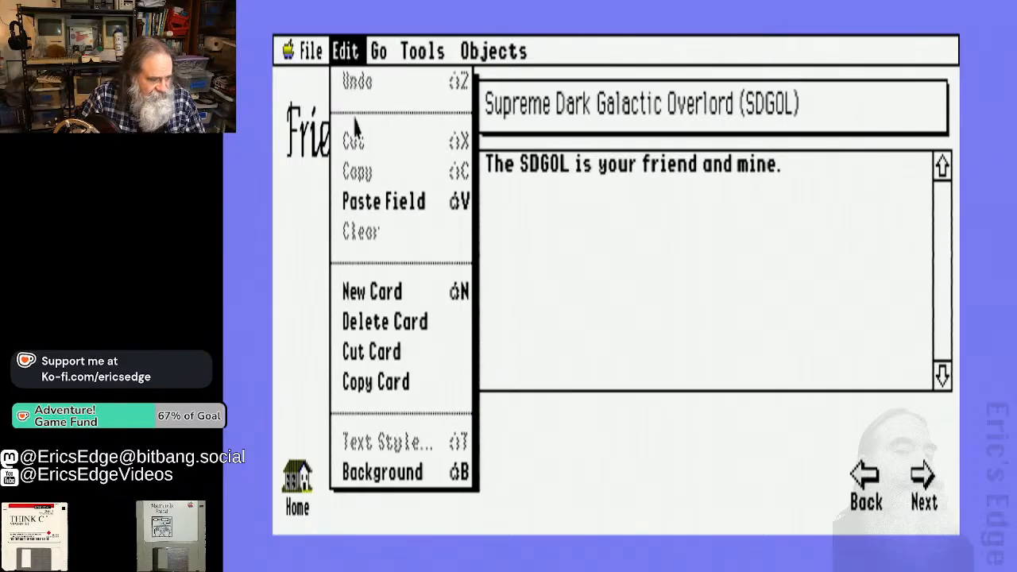
{"action": "left_click", "coordinate": [372, 291]}
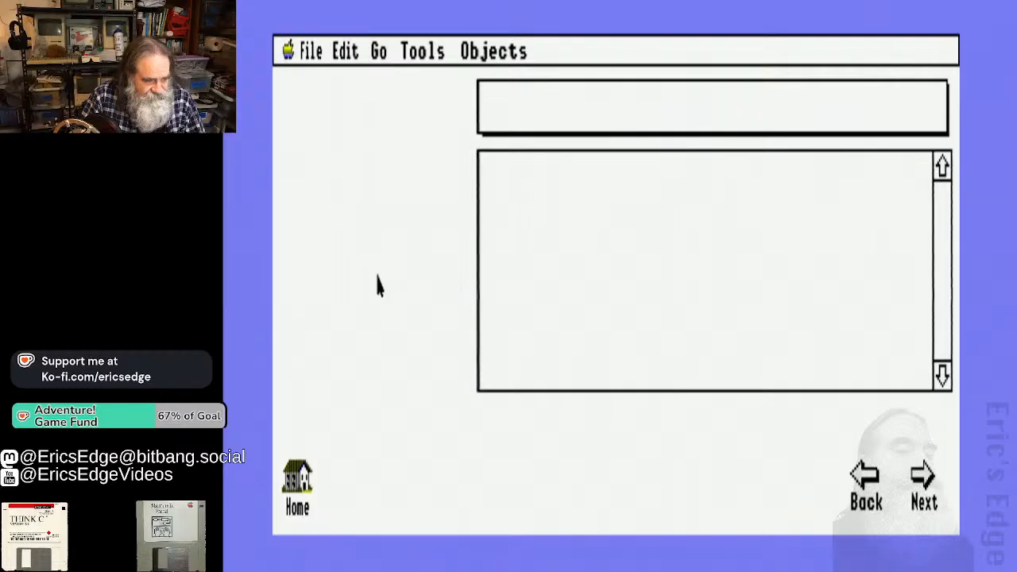
{"action": "left_click", "coordinate": [531, 108]}
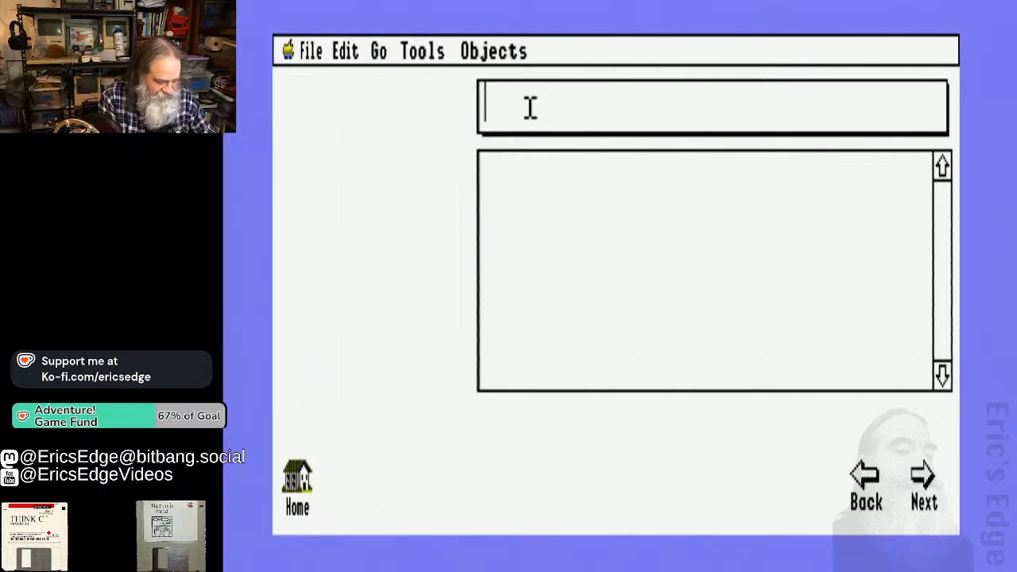
{"action": "type", "text": "Eric"}
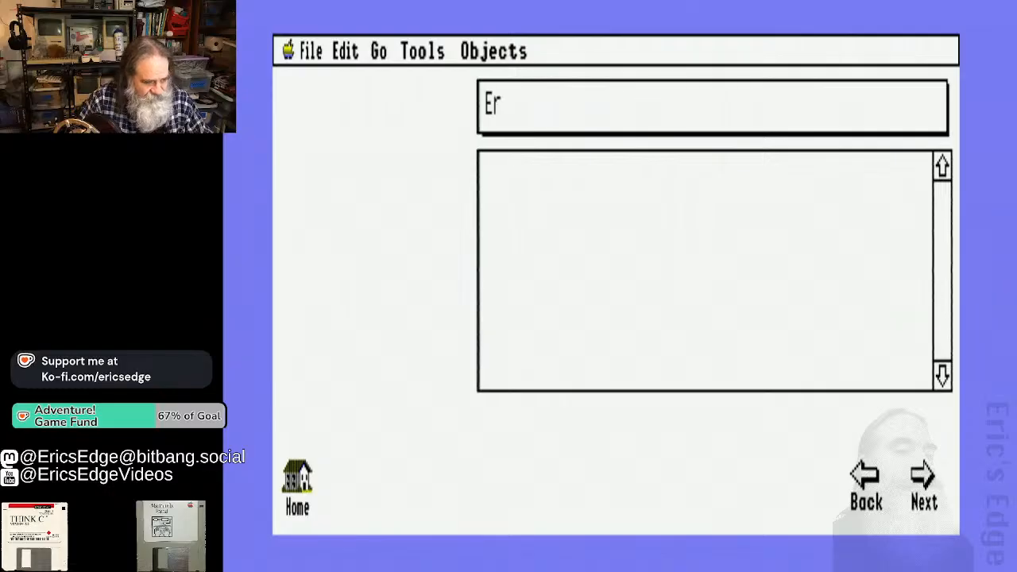
Fill the new card's Information field with "Thinks he is a HyperCard master."
{"action": "left_click", "coordinate": [532, 190]}
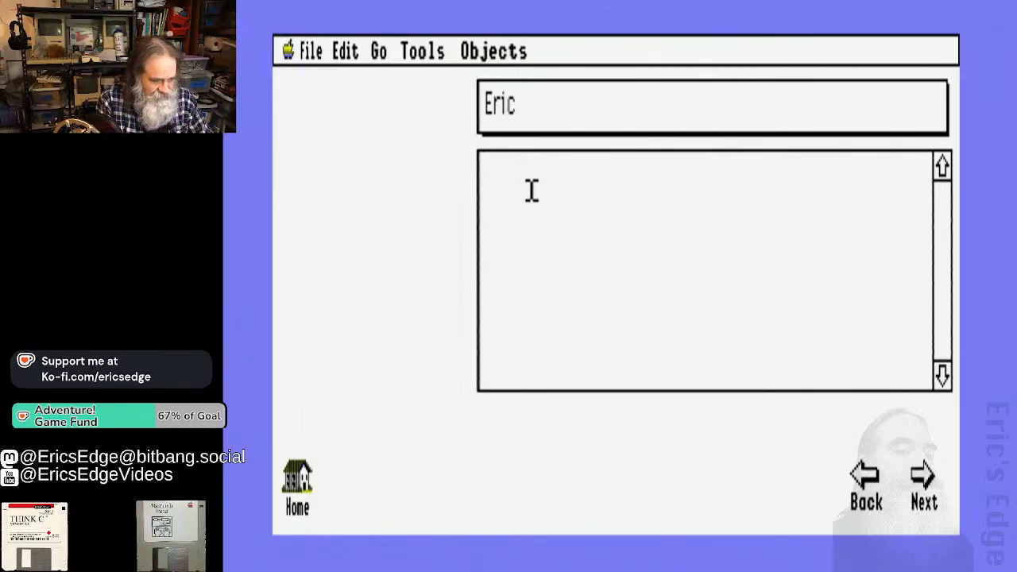
{"action": "type", "text": "Thinks "}
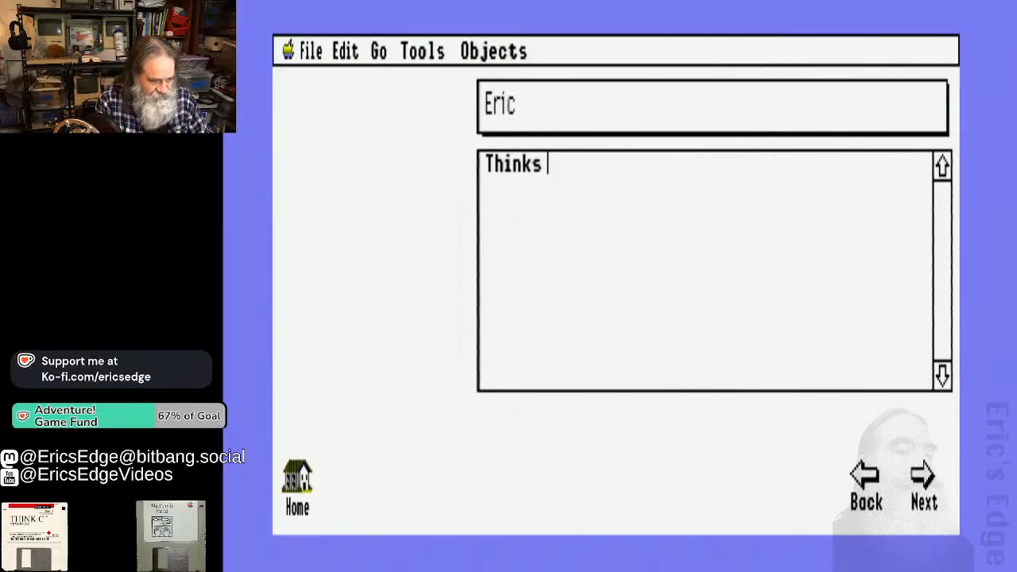
{"action": "type", "text": "he is a "}
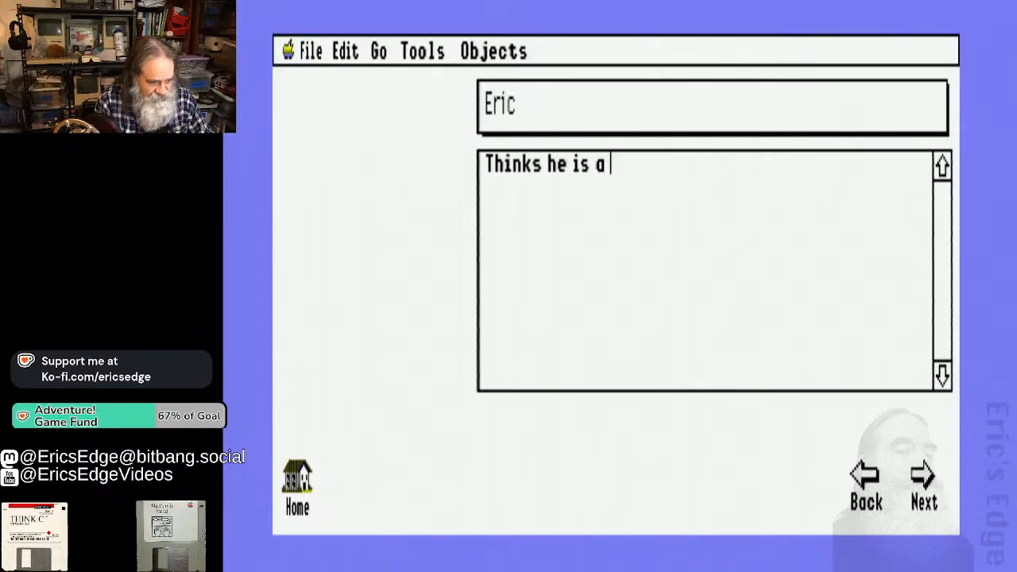
{"action": "type", "text": "Hyperc"}
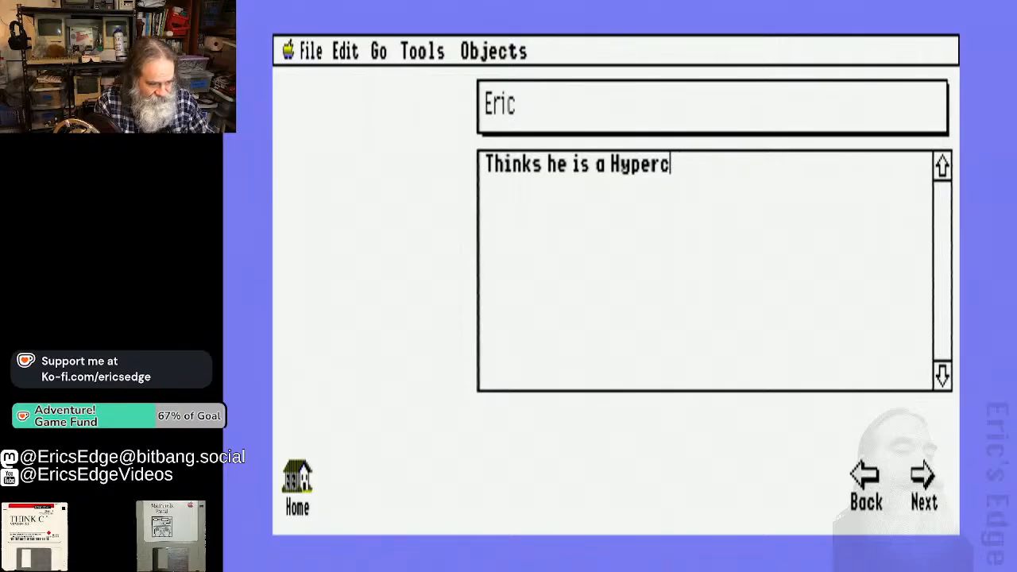
{"action": "key", "text": "BackSpace"}
{"action": "type", "text": "Card mas"}
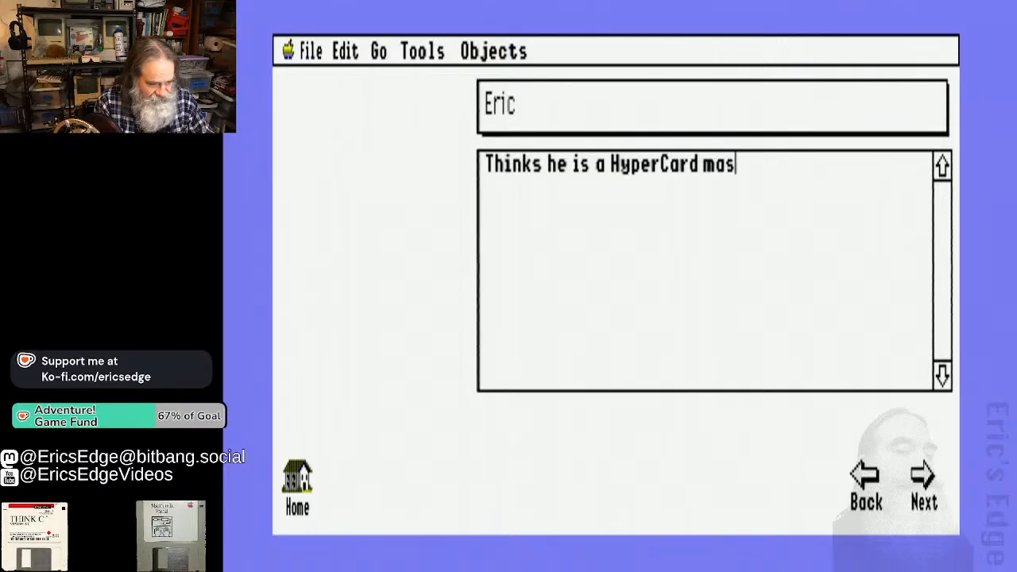
{"action": "type", "text": "ter."}
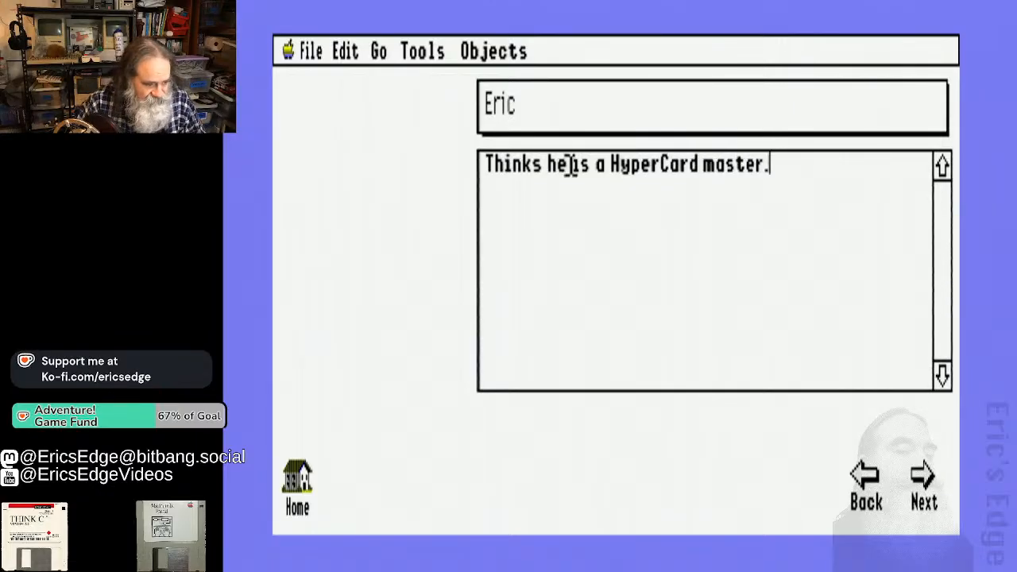
Page back and forth through the stack's cards to compare their Title, Name and Information fields
{"action": "left_click", "coordinate": [869, 481]}
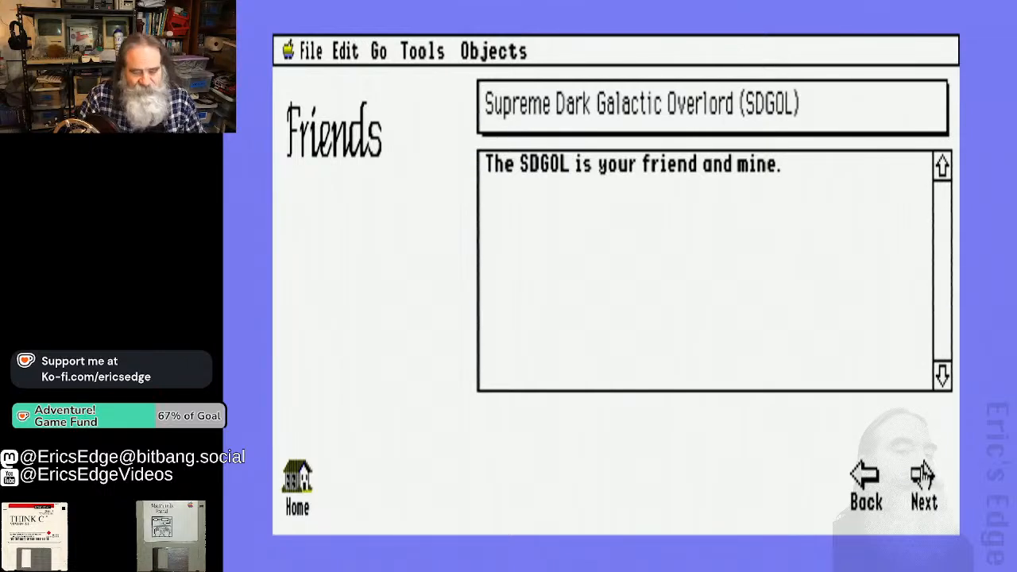
{"action": "left_click", "coordinate": [867, 480]}
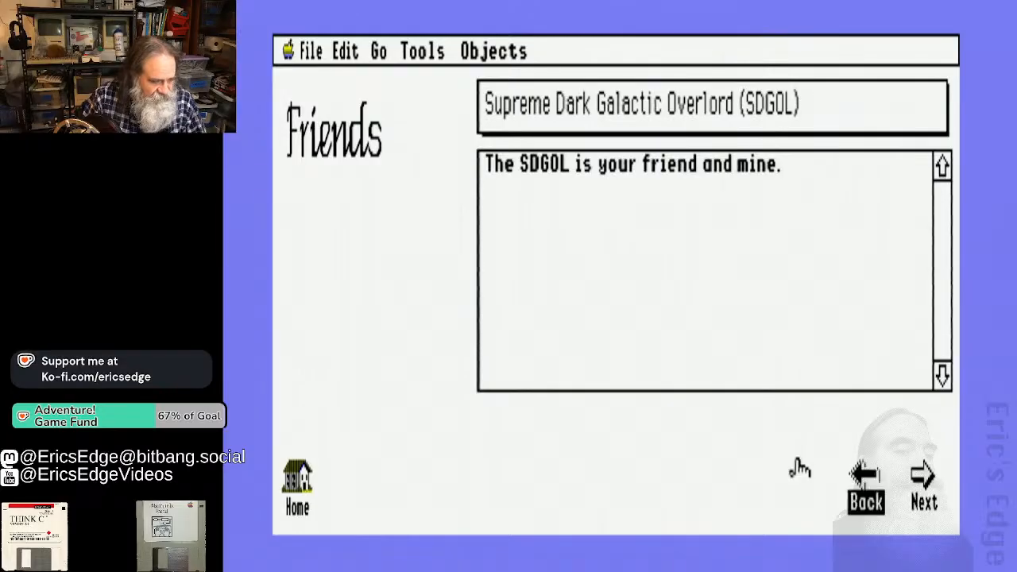
{"action": "left_click", "coordinate": [926, 476]}
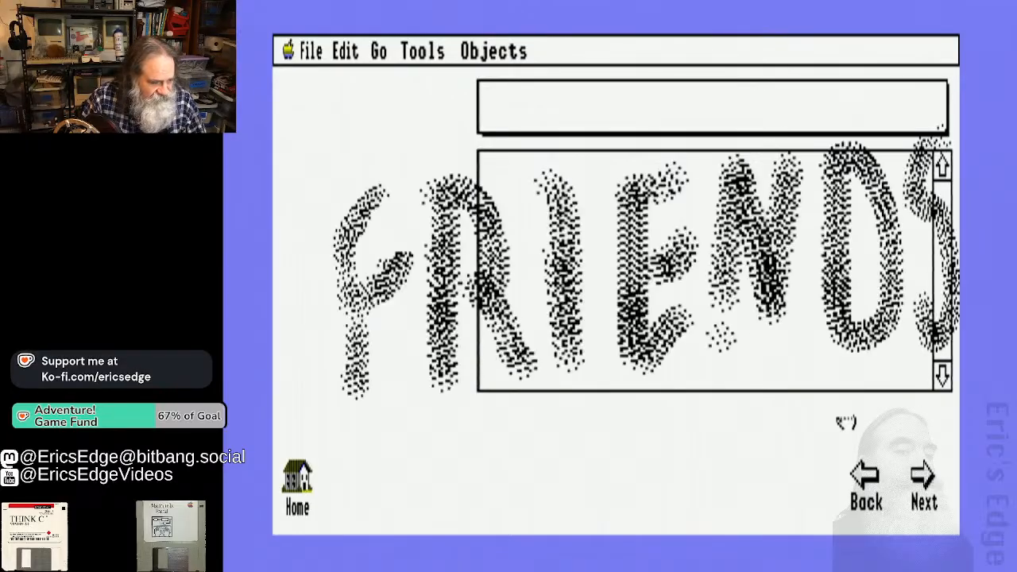
{"action": "left_click", "coordinate": [862, 482]}
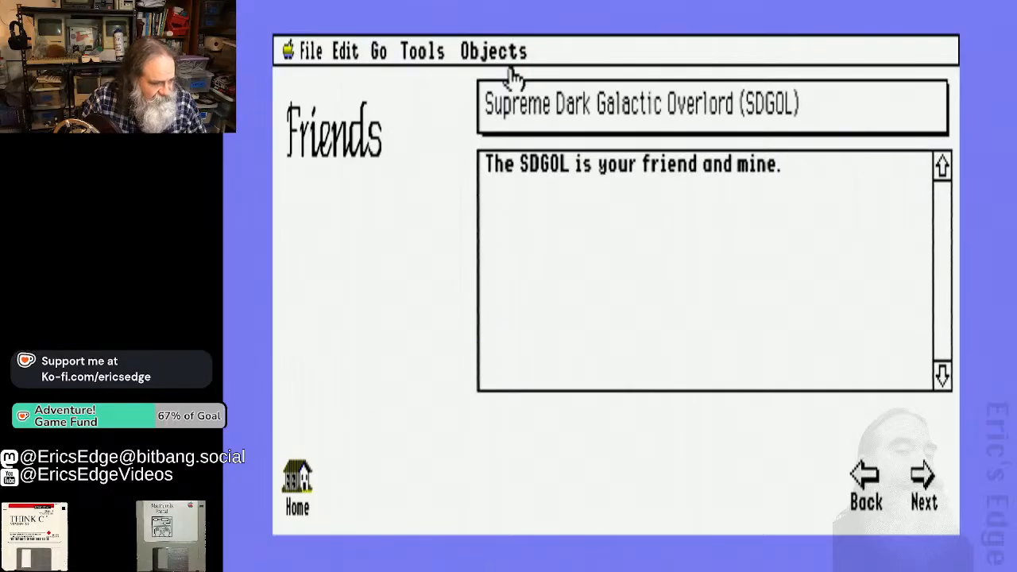
{"action": "key", "text": "Right"}
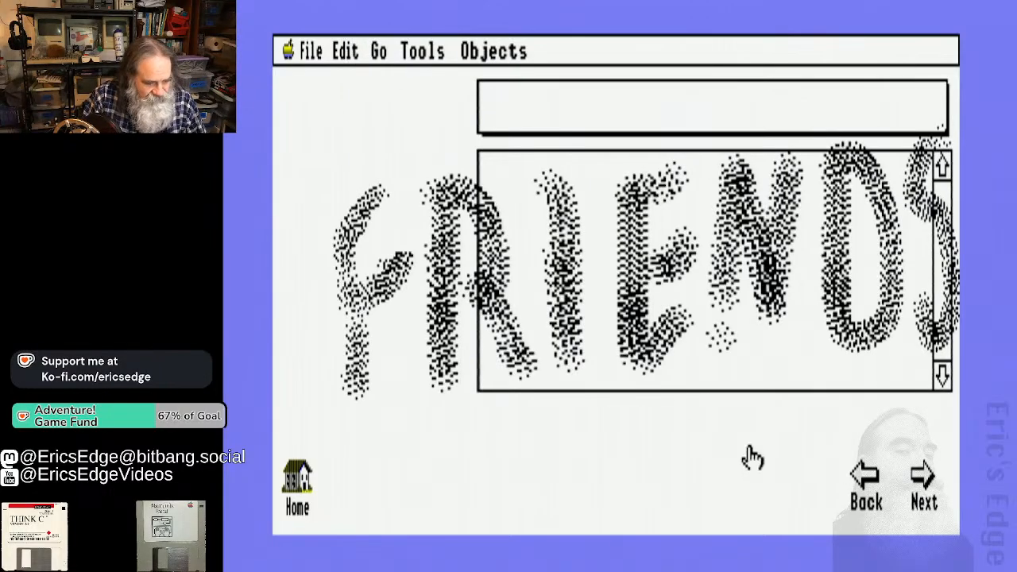
{"action": "left_click", "coordinate": [925, 496]}
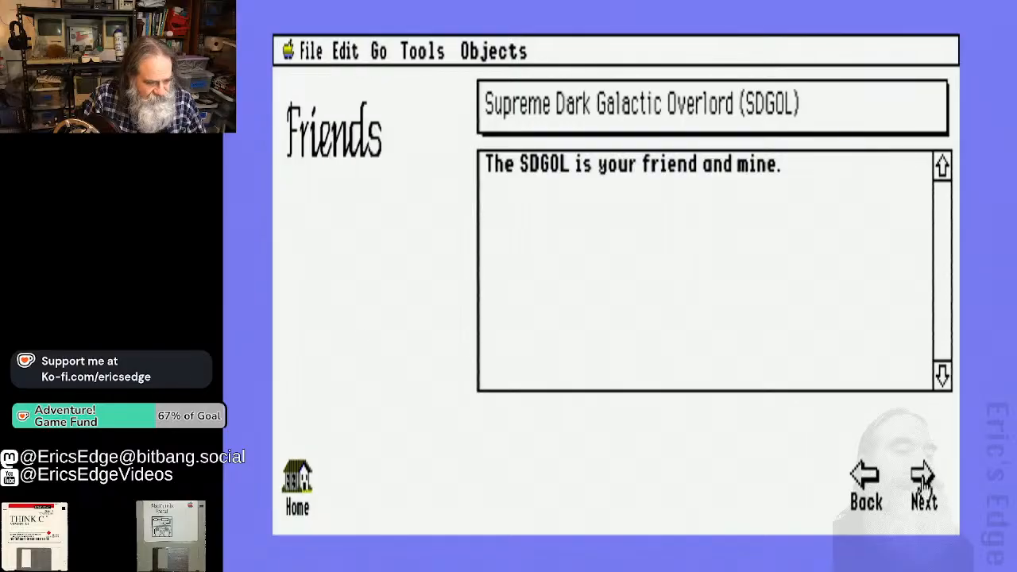
{"action": "left_click", "coordinate": [858, 480]}
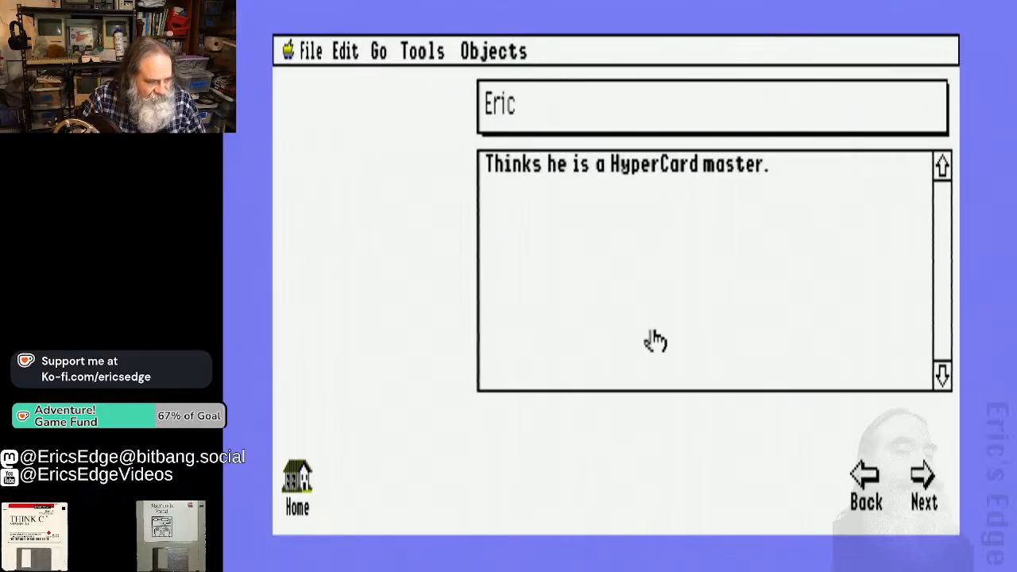
{"action": "key", "text": "Right"}
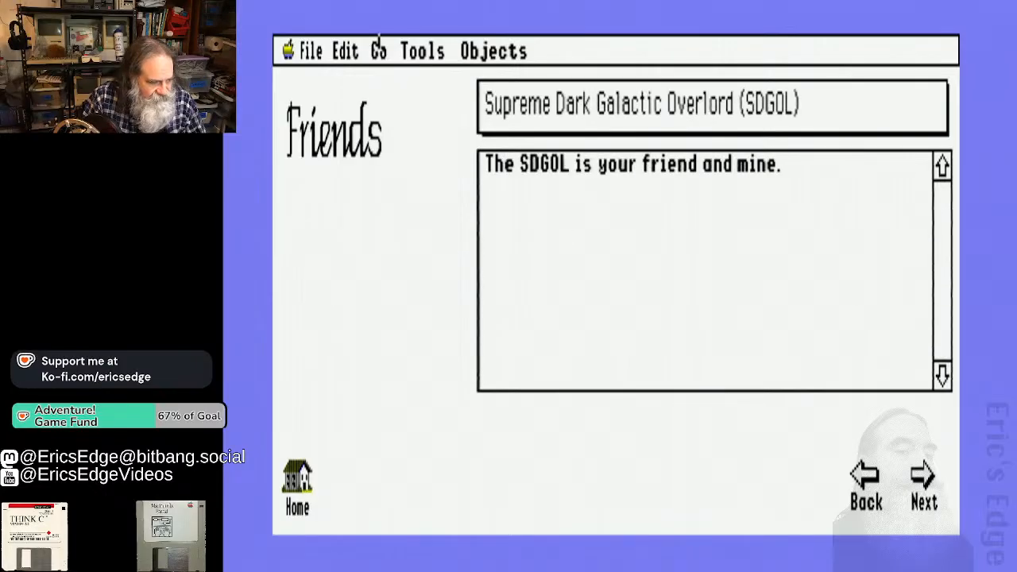
Turn on Shared Text for the background Title field using the Field tool
{"action": "left_click", "coordinate": [422, 50]}
{"action": "left_click", "coordinate": [413, 113]}
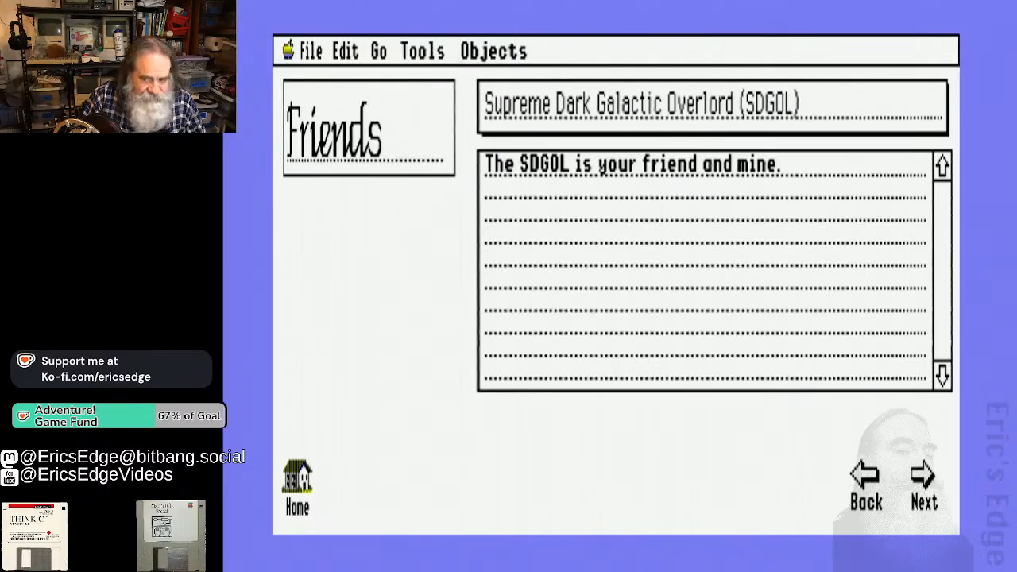
{"action": "double_click", "coordinate": [353, 159]}
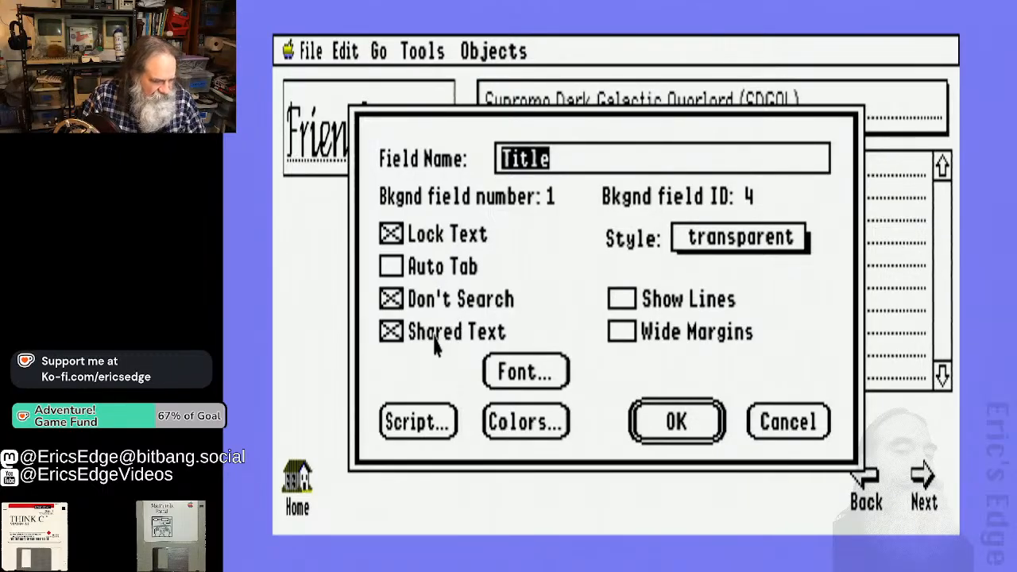
{"action": "left_click", "coordinate": [438, 337]}
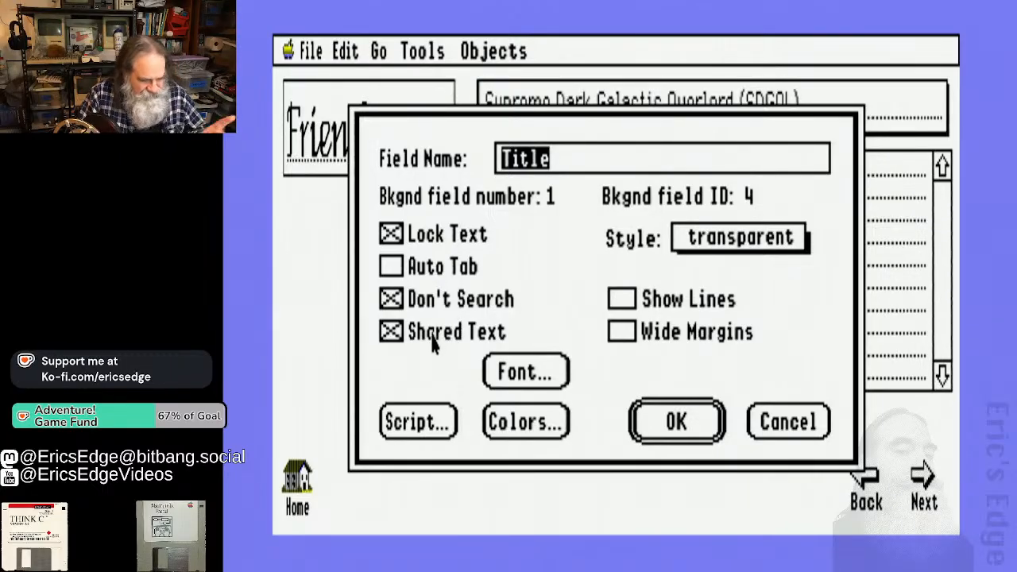
{"action": "left_click", "coordinate": [680, 433]}
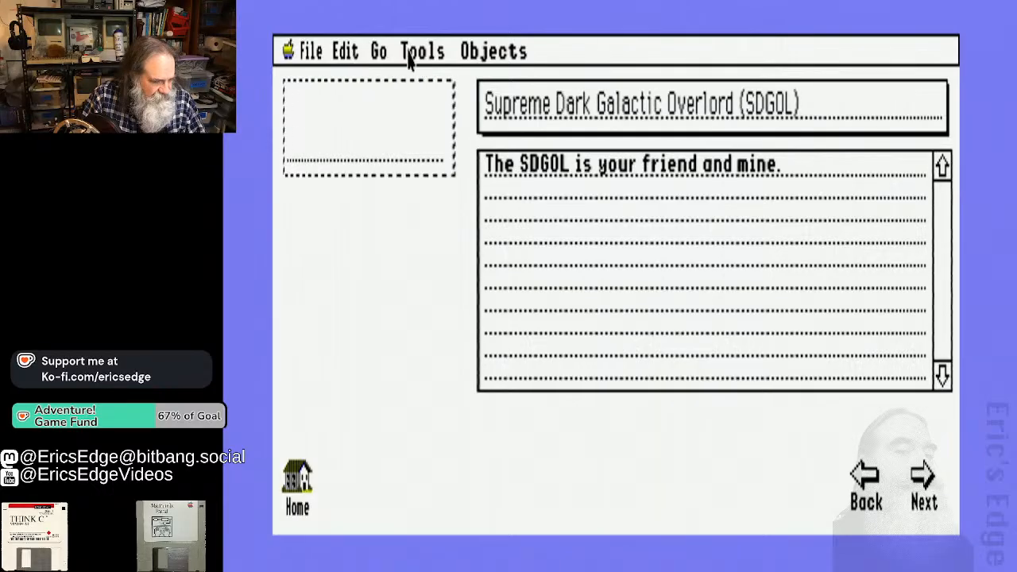
Turn off Lock Text for the background Title field using the Field tool
{"action": "left_click_drag", "start_coordinate": [411, 56], "coordinate": [334, 135]}
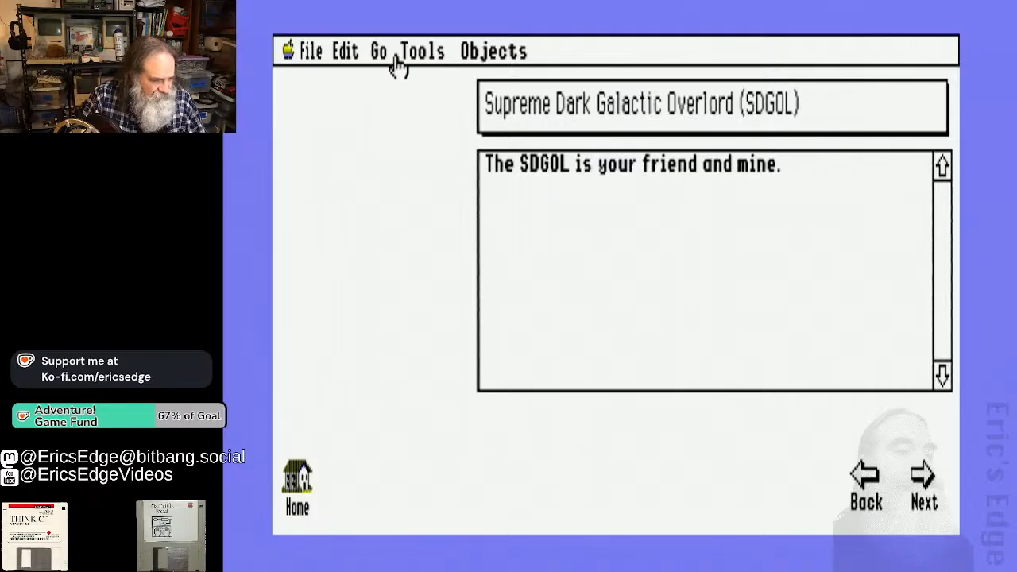
{"action": "left_click_drag", "start_coordinate": [412, 57], "coordinate": [450, 106]}
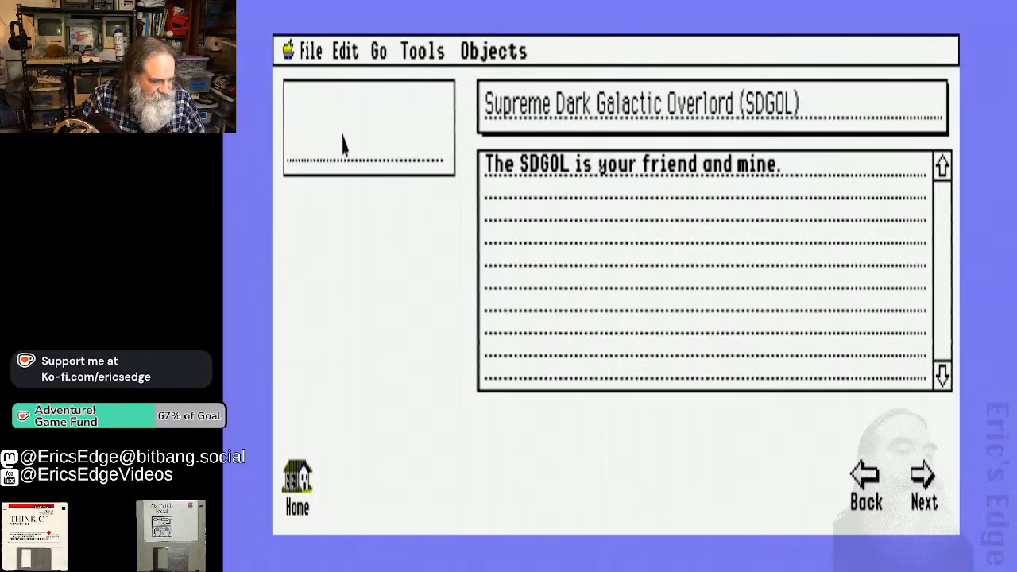
{"action": "double_click", "coordinate": [344, 143]}
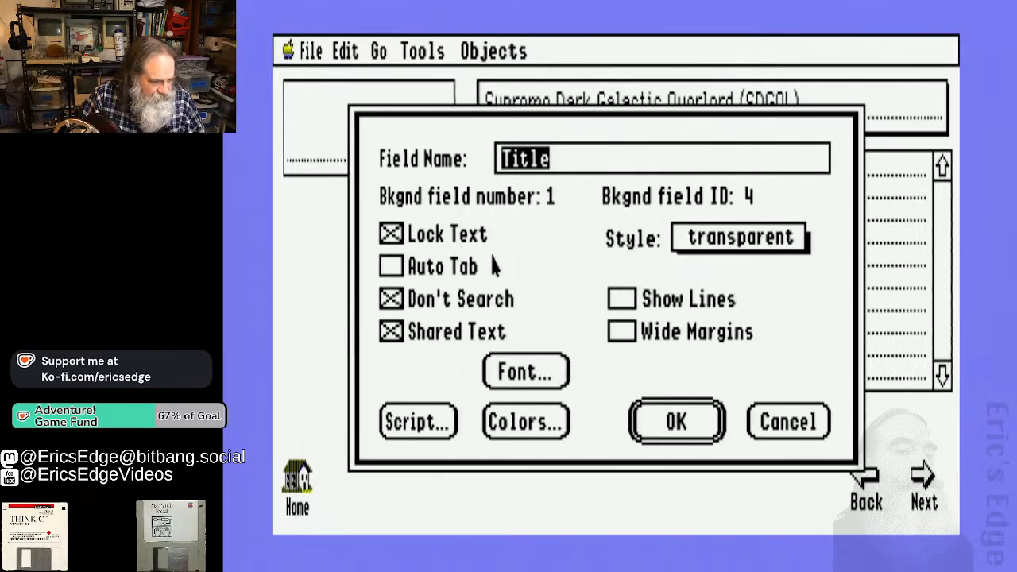
{"action": "left_click", "coordinate": [390, 232]}
{"action": "left_click", "coordinate": [677, 421]}
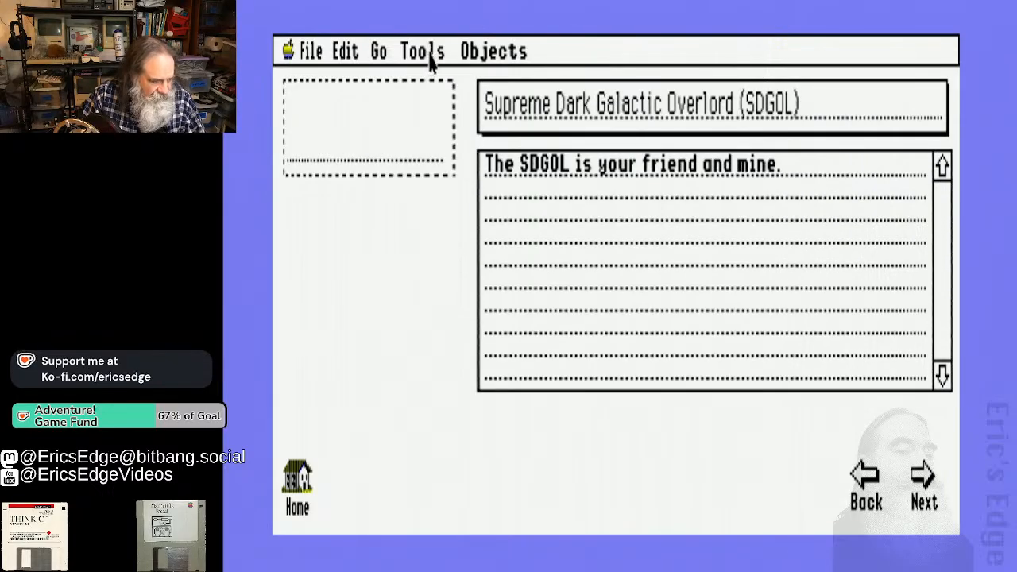
Enter "Friends" in the shared Title field with the Browse tool
{"action": "left_click_drag", "start_coordinate": [429, 63], "coordinate": [313, 137]}
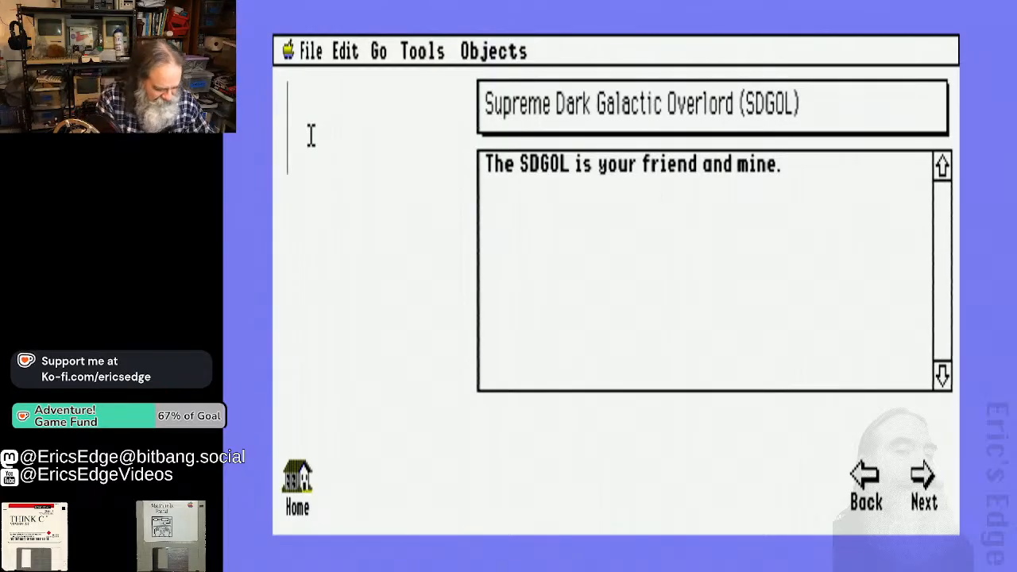
{"action": "type", "text": "Fri"}
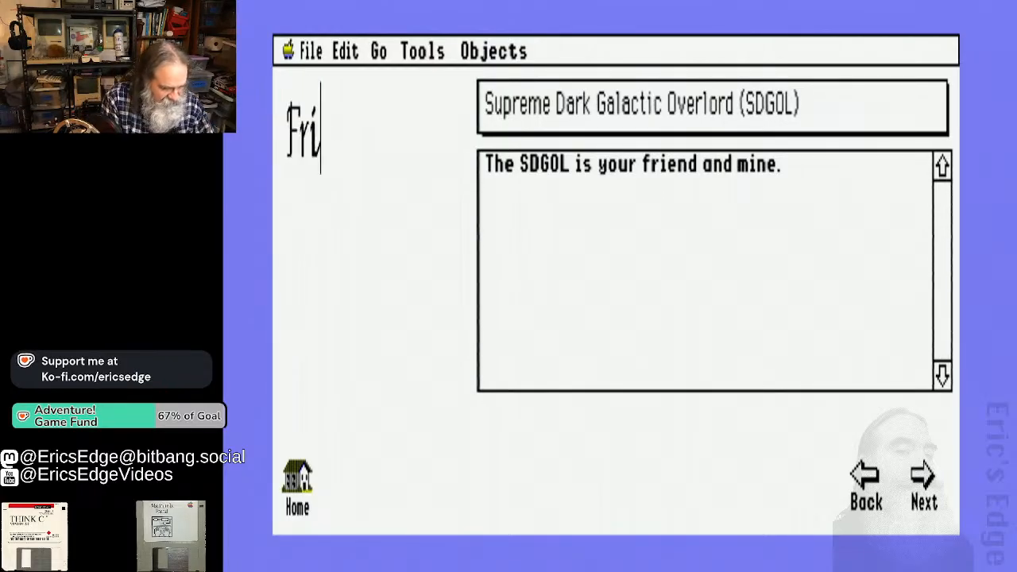
{"action": "type", "text": "ends"}
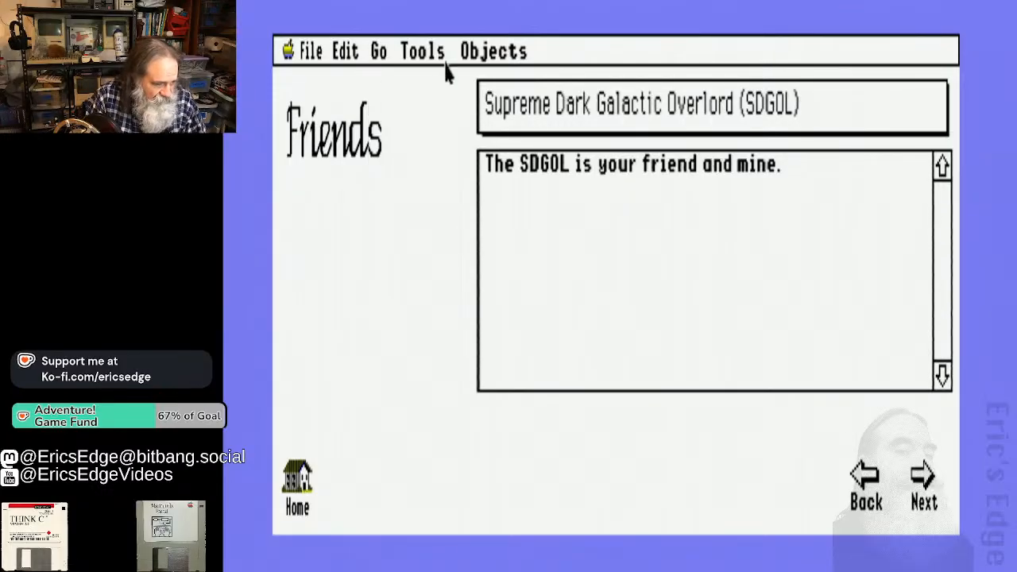
Turn Lock Text back on for the background Title field using the Field tool
{"action": "left_click", "coordinate": [422, 53]}
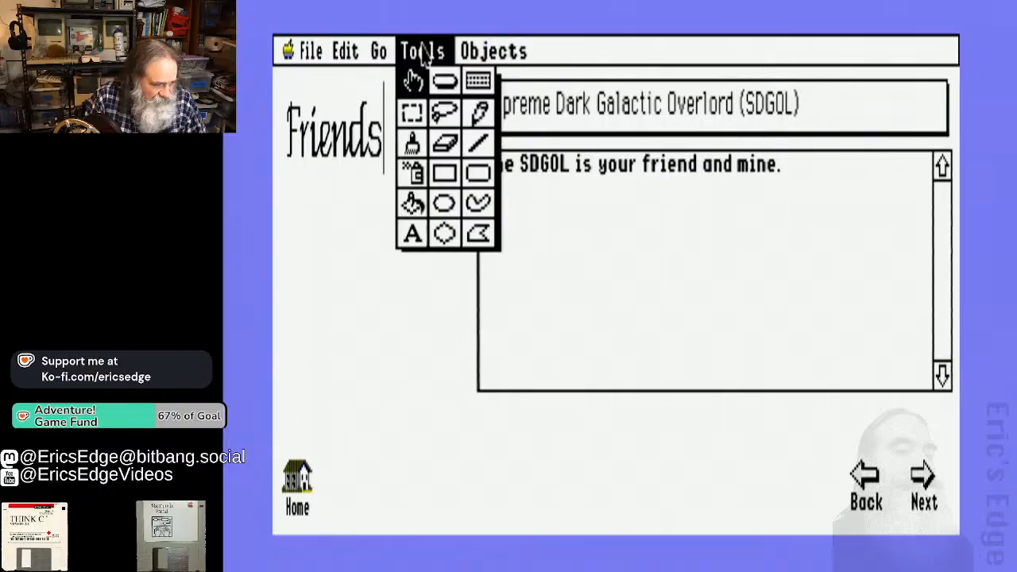
{"action": "left_click", "coordinate": [478, 80]}
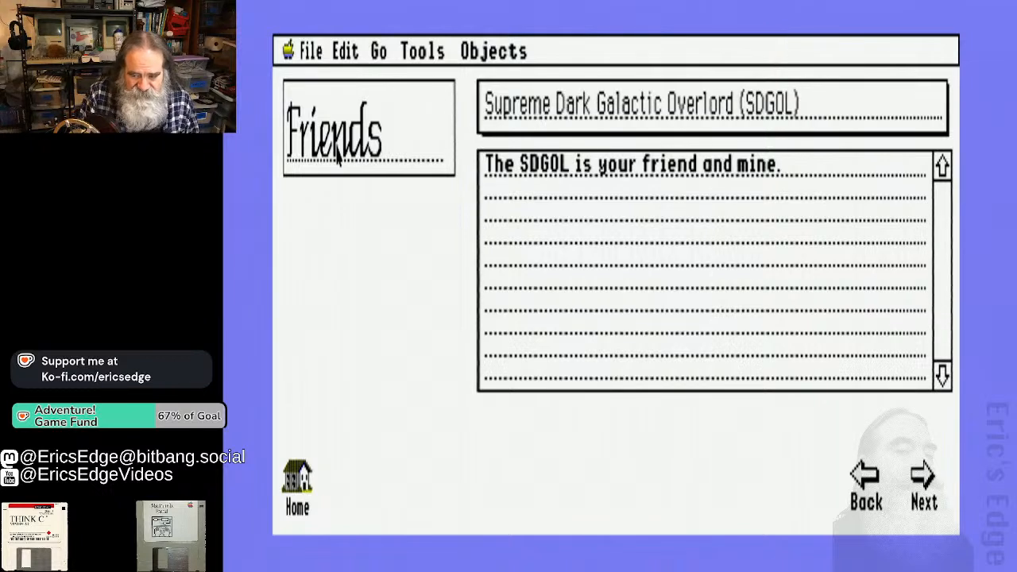
{"action": "double_click", "coordinate": [338, 157]}
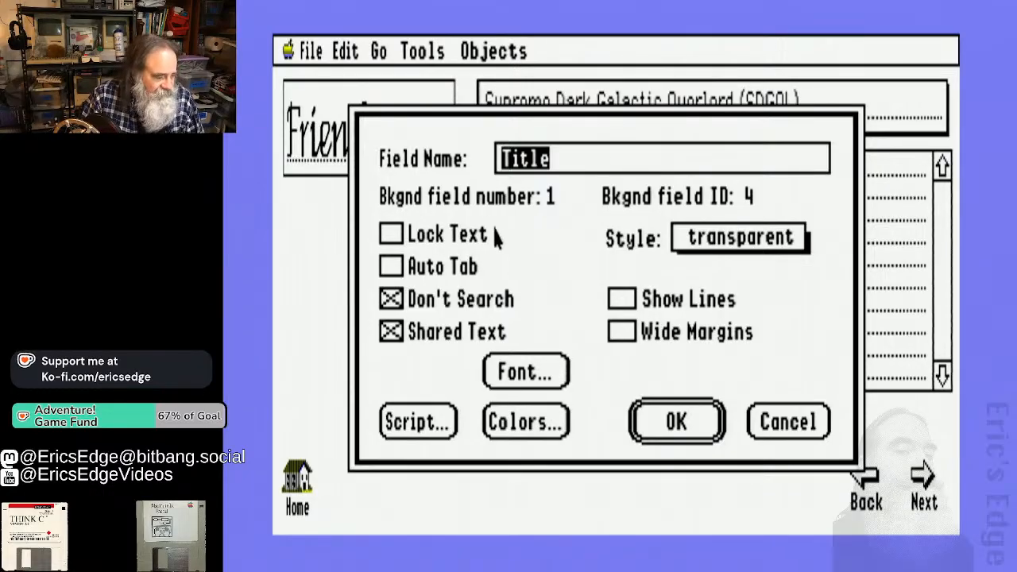
{"action": "left_click", "coordinate": [390, 234]}
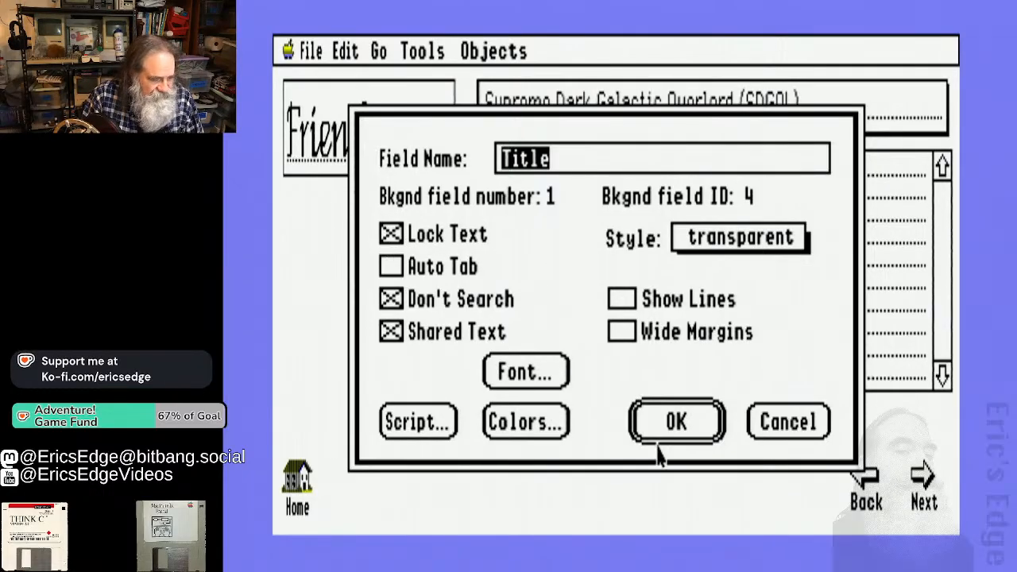
{"action": "left_click", "coordinate": [700, 429]}
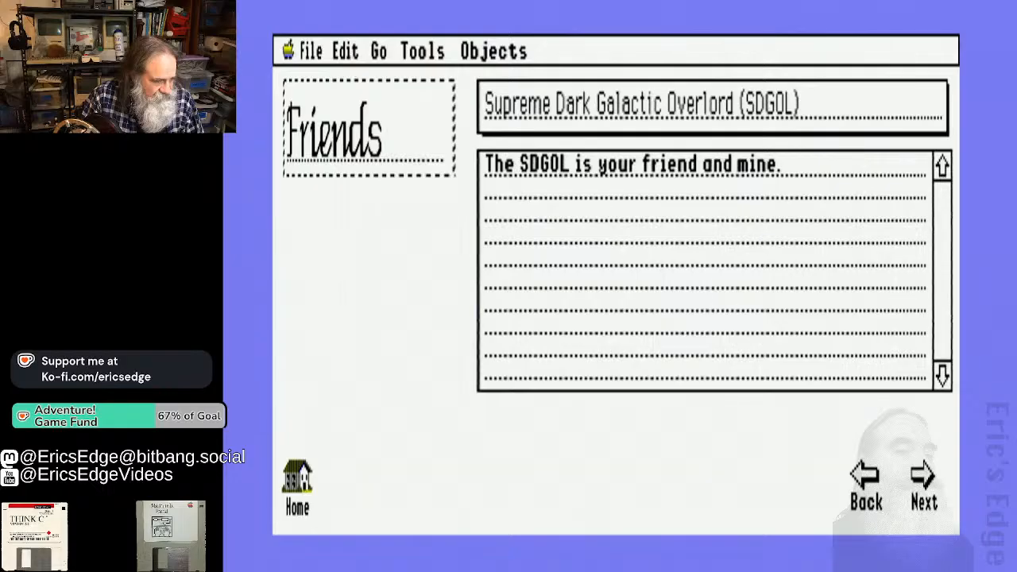
Return to the Browse tool and page between the cards to check the shared title on each one
{"action": "left_click_drag", "start_coordinate": [346, 50], "coordinate": [411, 82]}
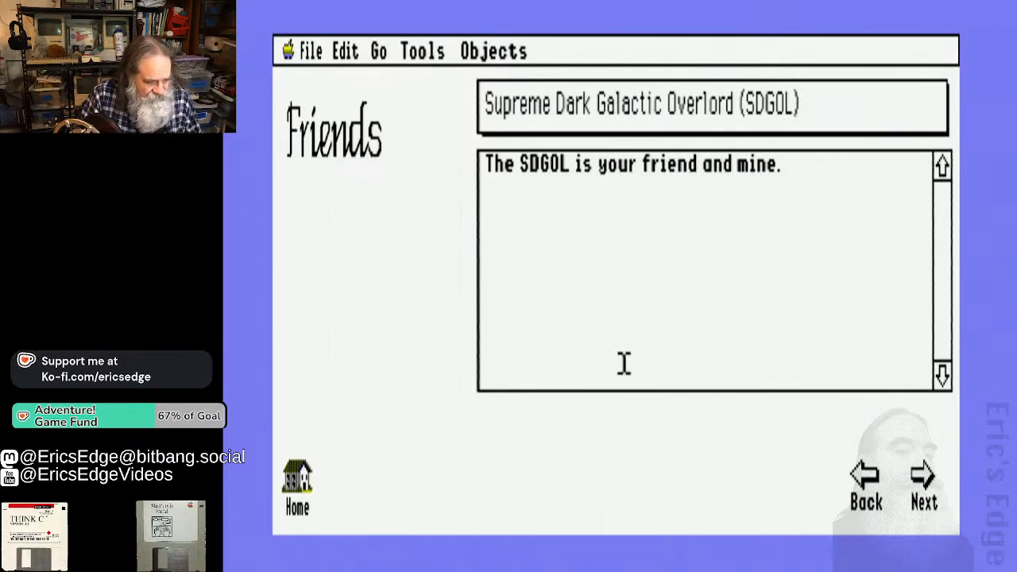
{"action": "left_click", "coordinate": [923, 481]}
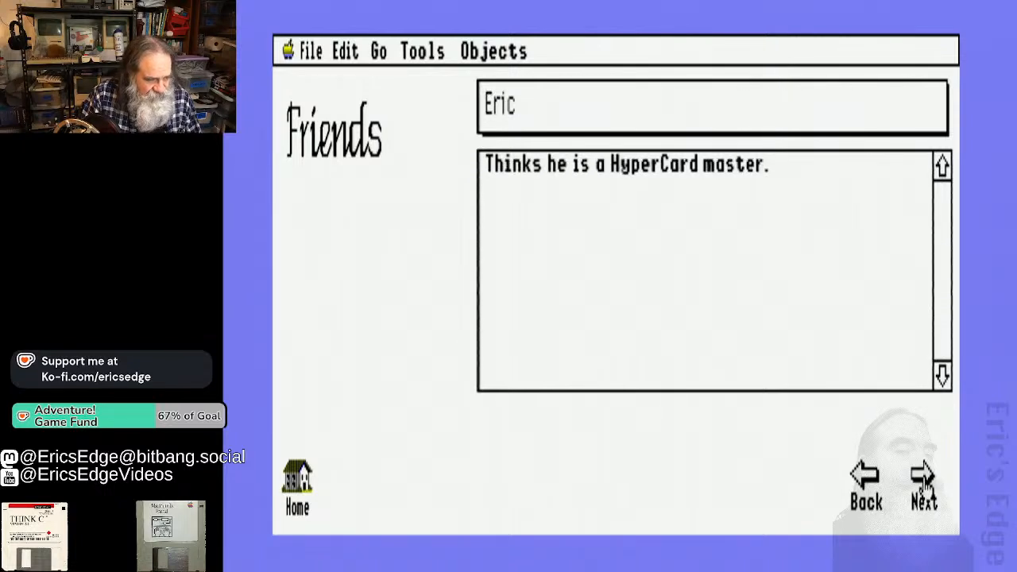
{"action": "left_click", "coordinate": [864, 480]}
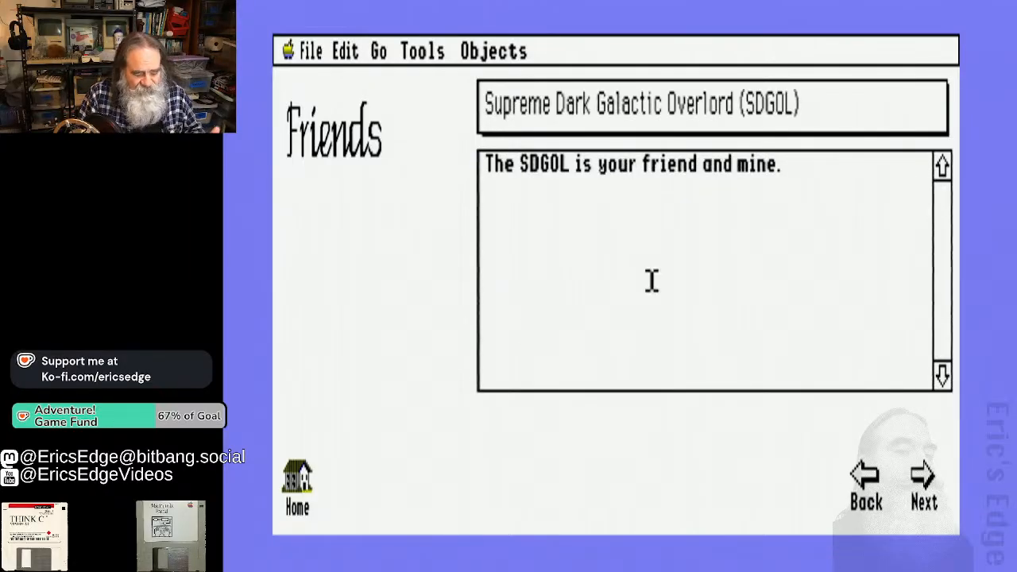
{"action": "left_click", "coordinate": [923, 489]}
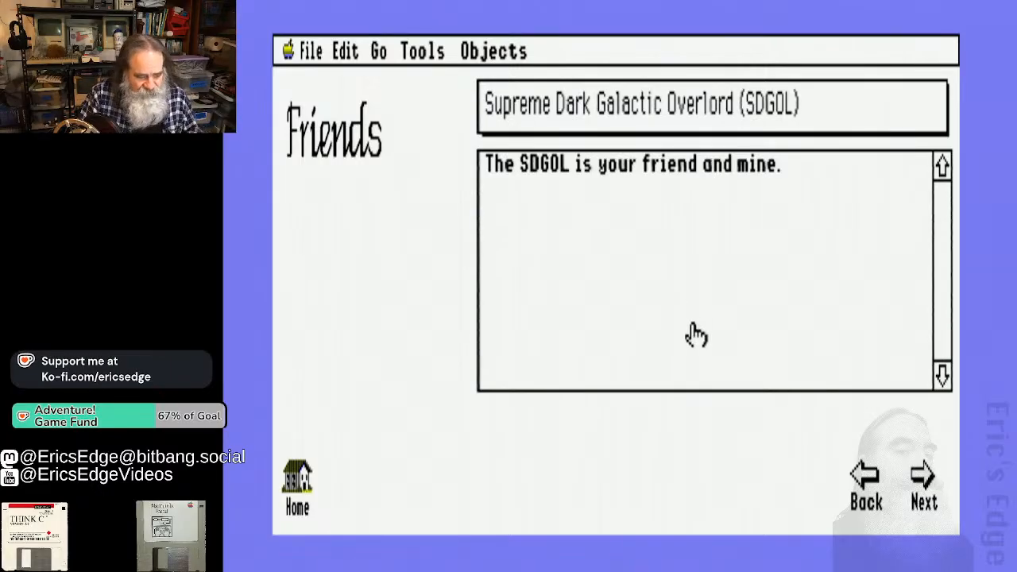